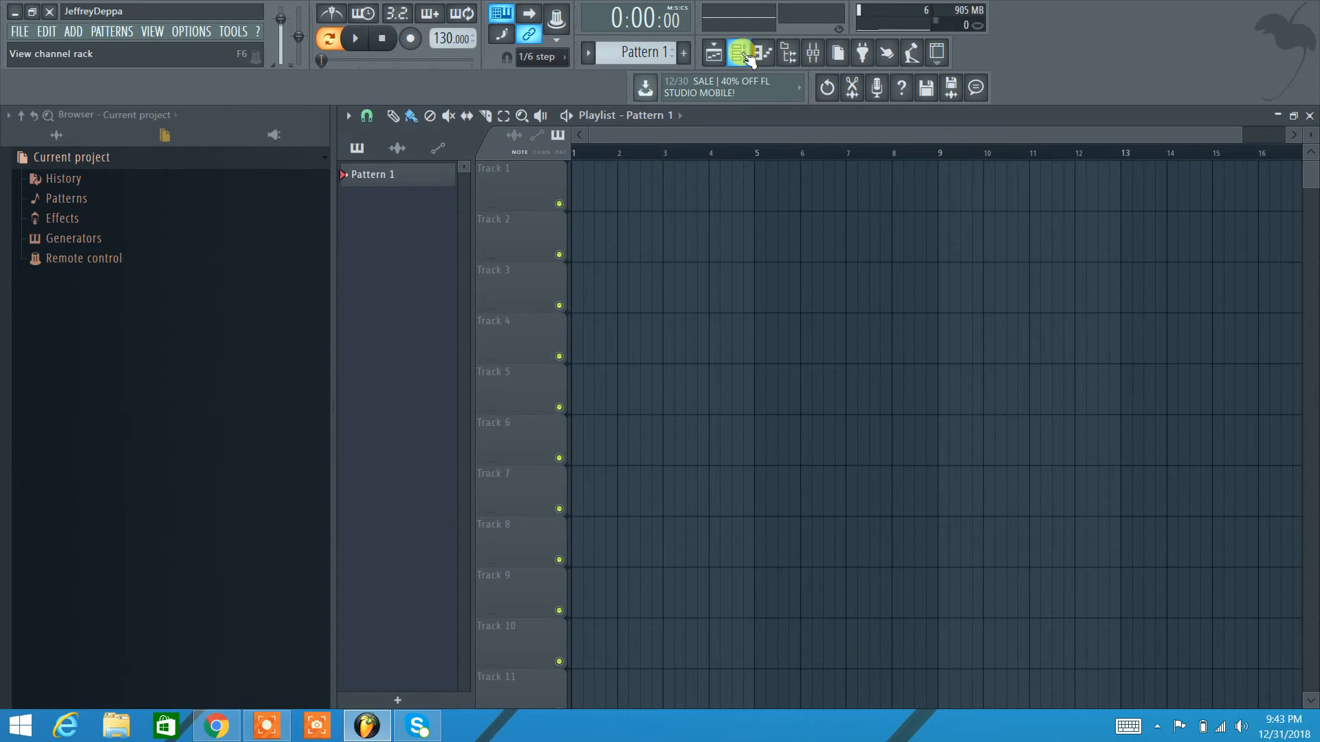
Open the Kick channel's piano roll from the channel rack and bring the octave-2 and octave-3 notes into view
left_click(749, 58)
right_click(797, 413)
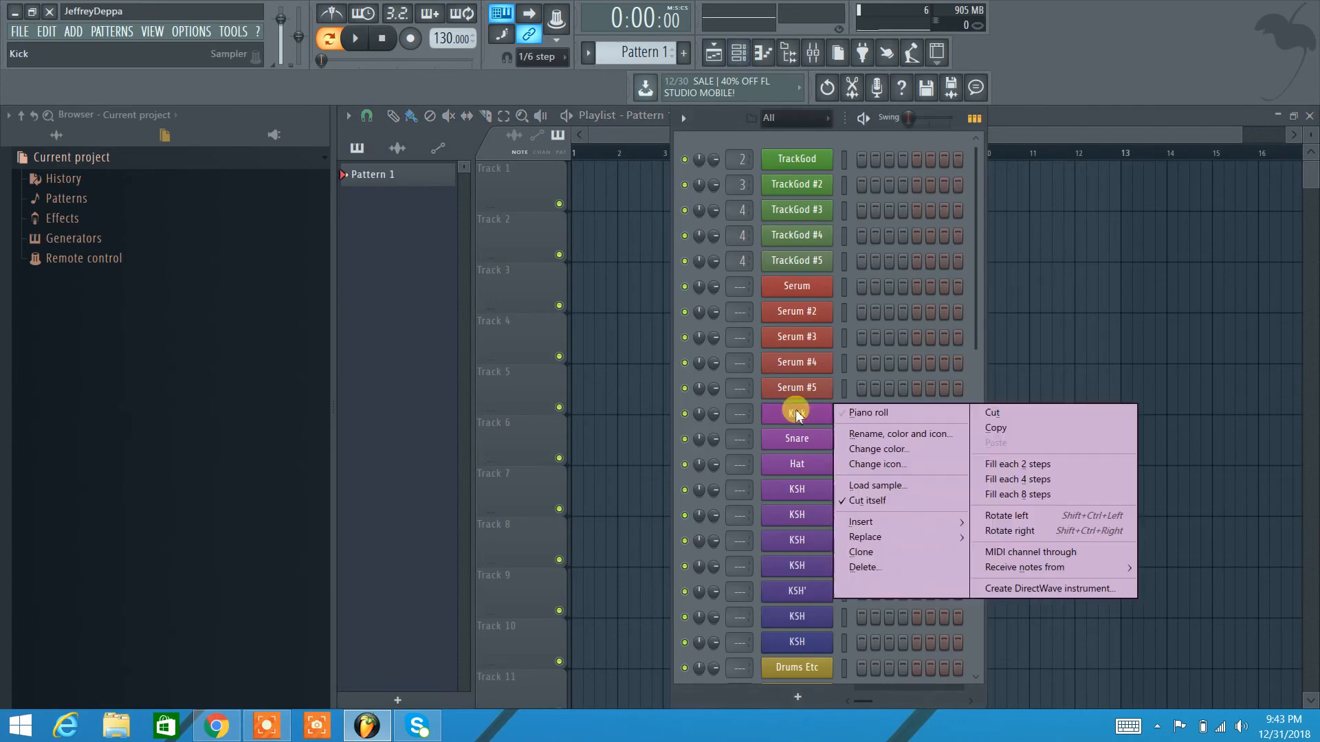
left_click(867, 412)
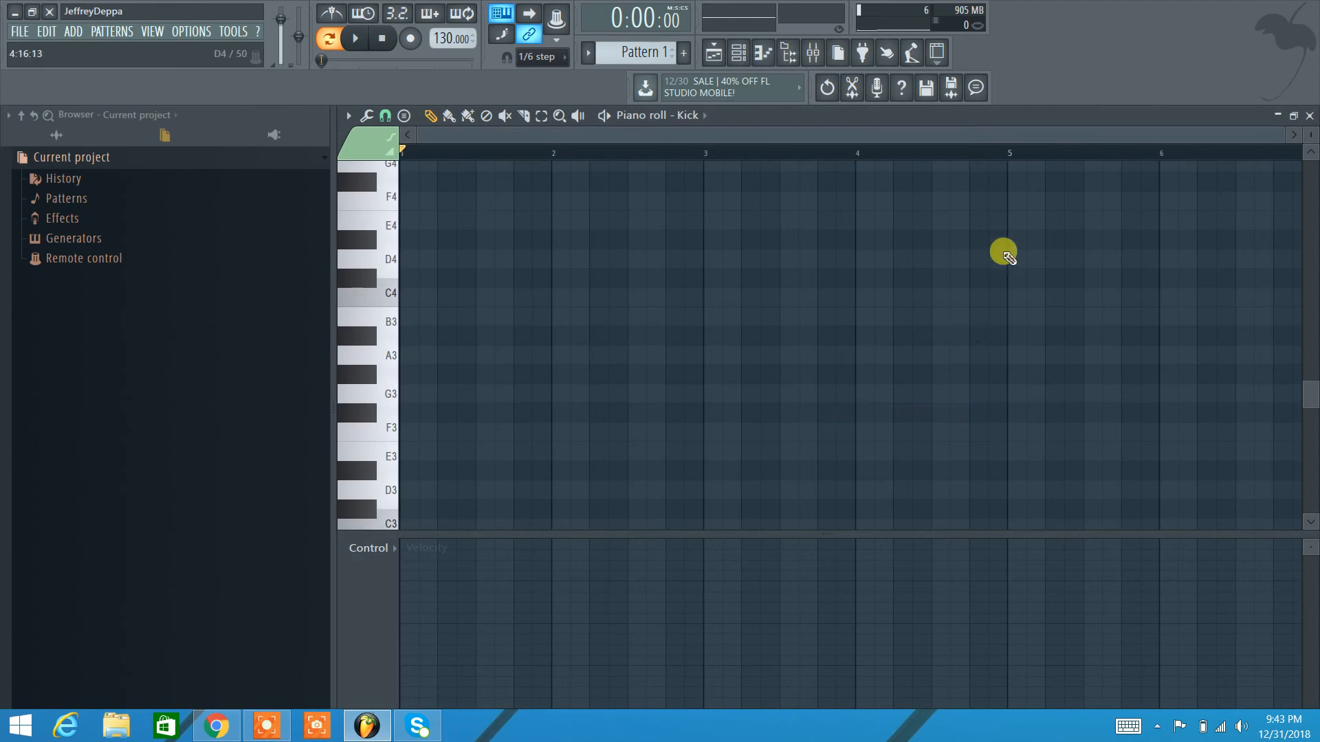
left_click_drag(1311, 134, 1310, 147)
scroll(859, 318, "down", 6)
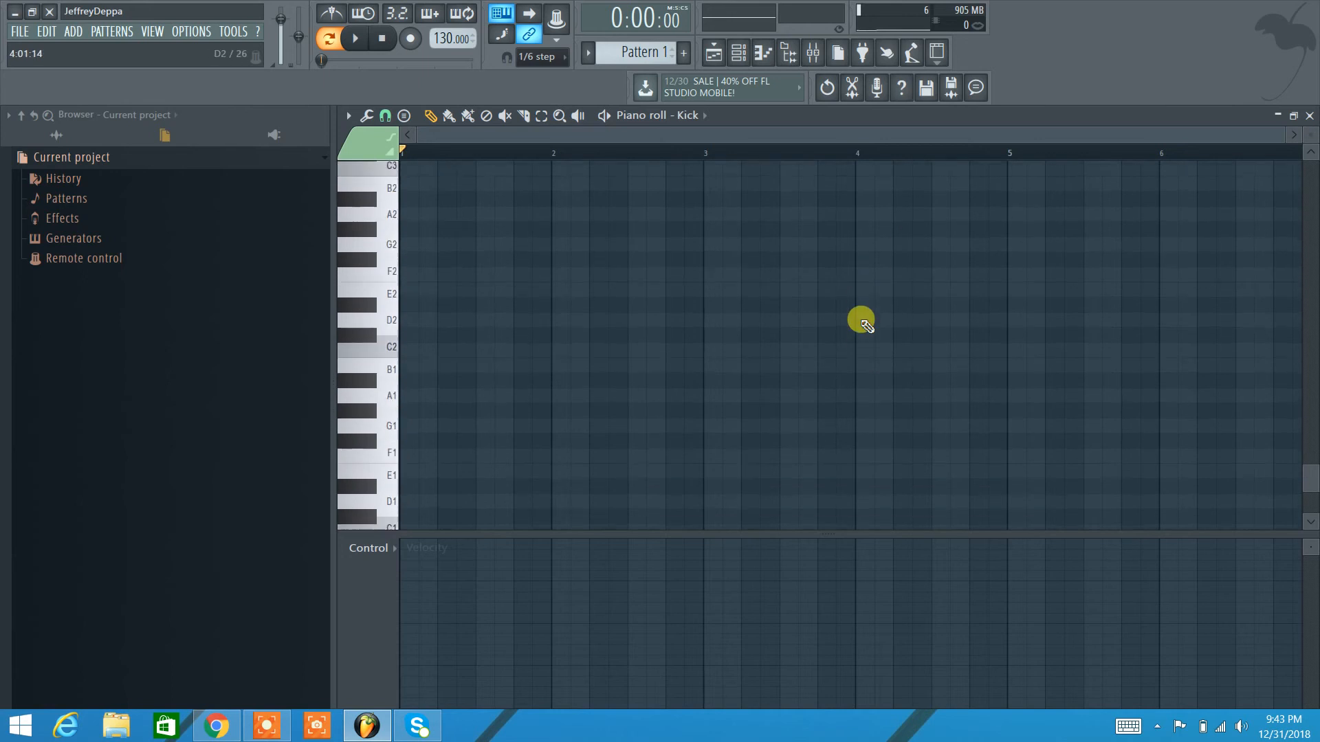
scroll(523, 321, "up", 1)
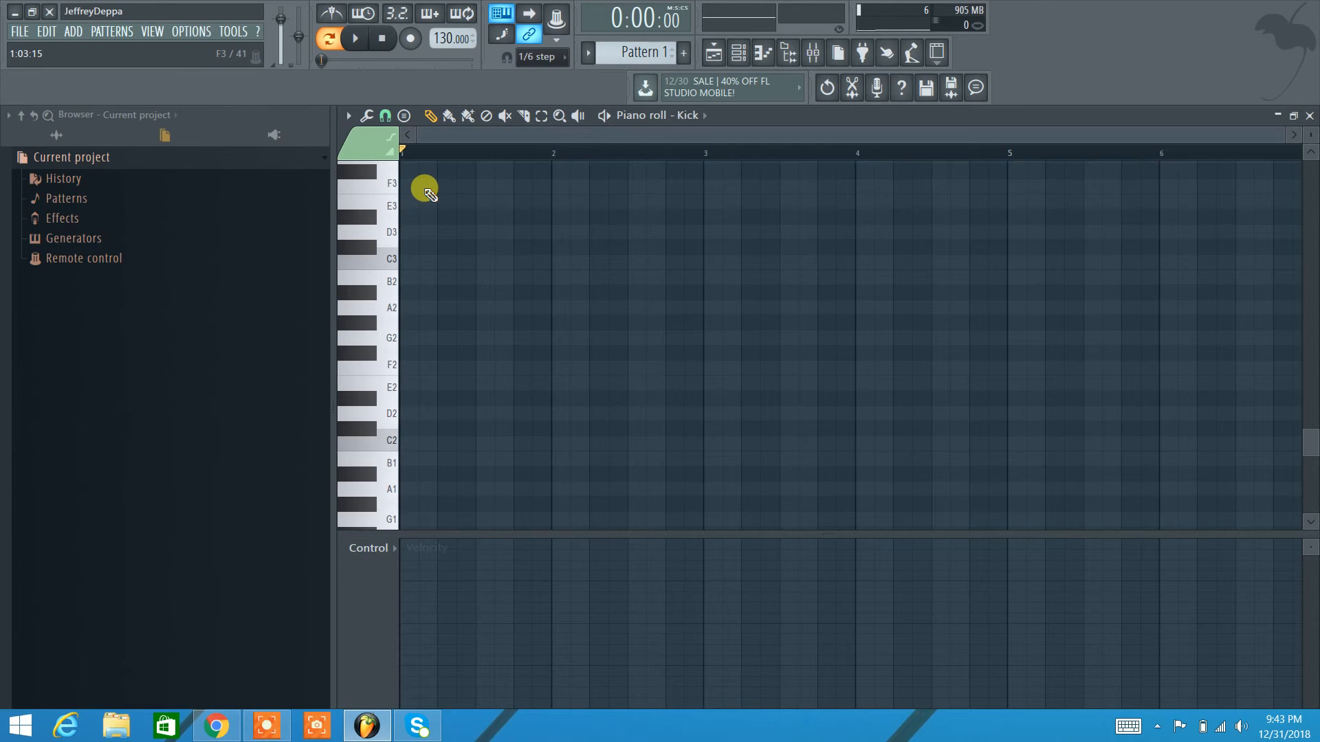
left_click(346, 117)
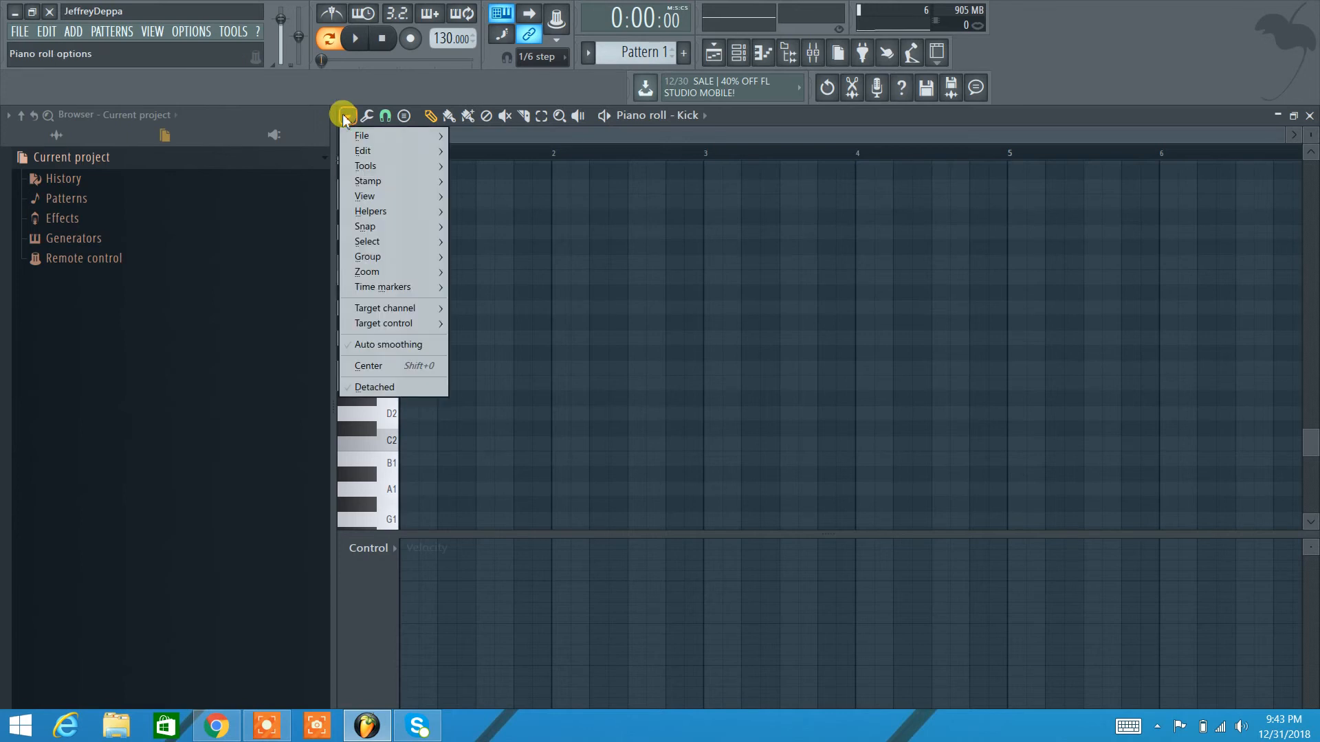
mouse_move(358, 136)
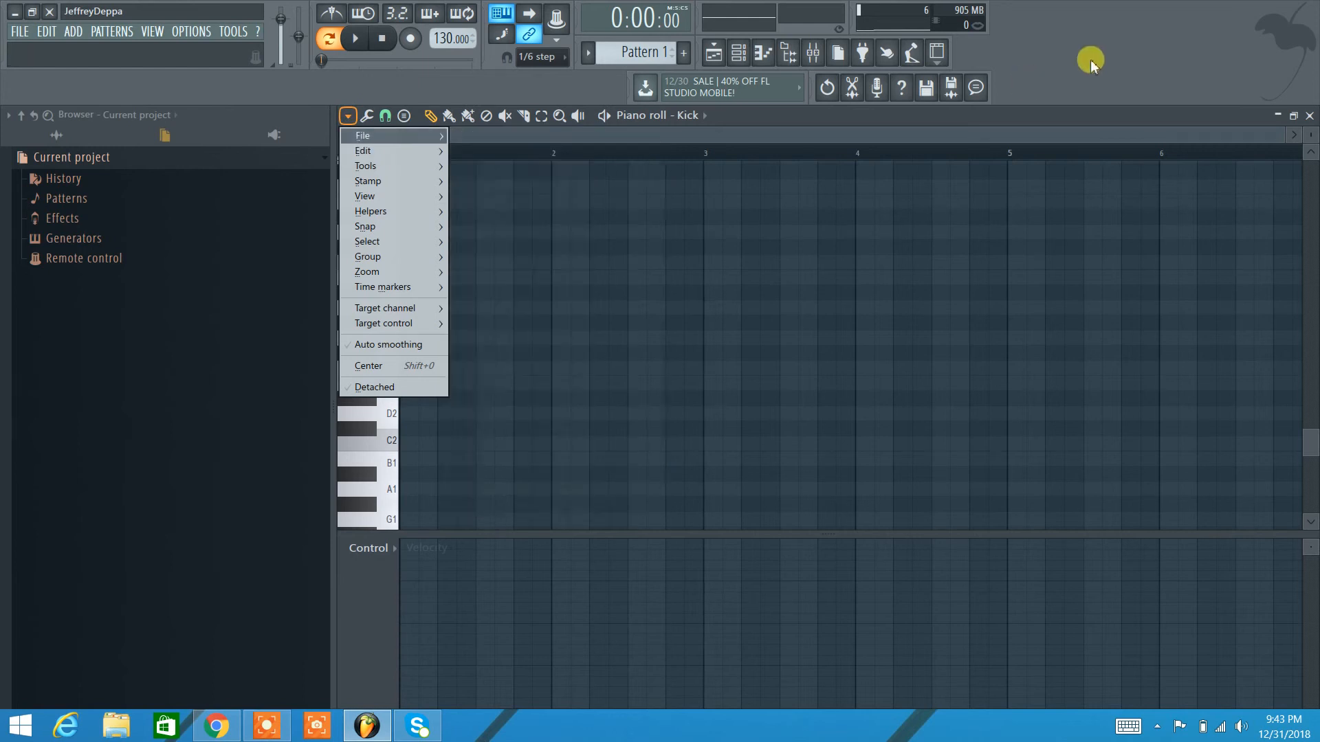
left_click(653, 200)
Place four short notes from mid-bar 1 into the start of bar 2, on A#2, G#2, C3 and A#2
left_click(481, 293)
left_click(513, 323)
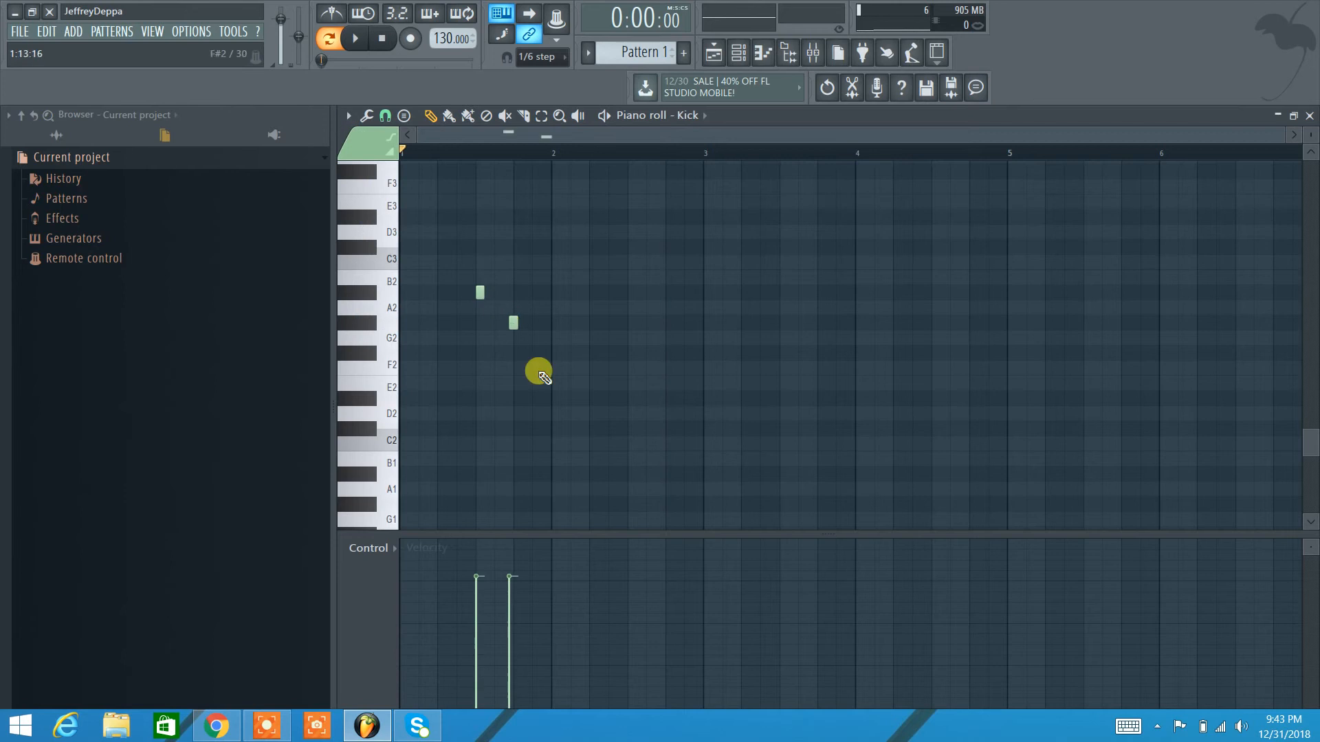
left_click(570, 292)
left_click(540, 260)
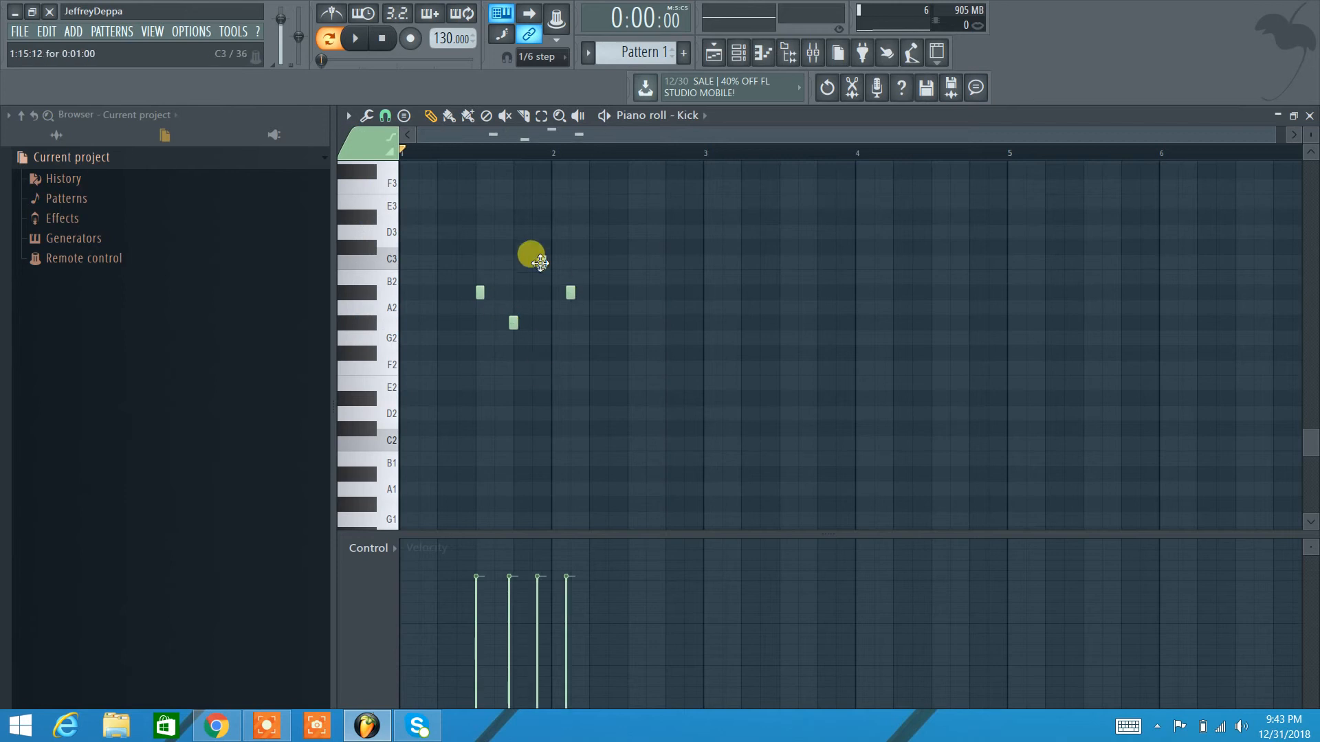
left_click(347, 116)
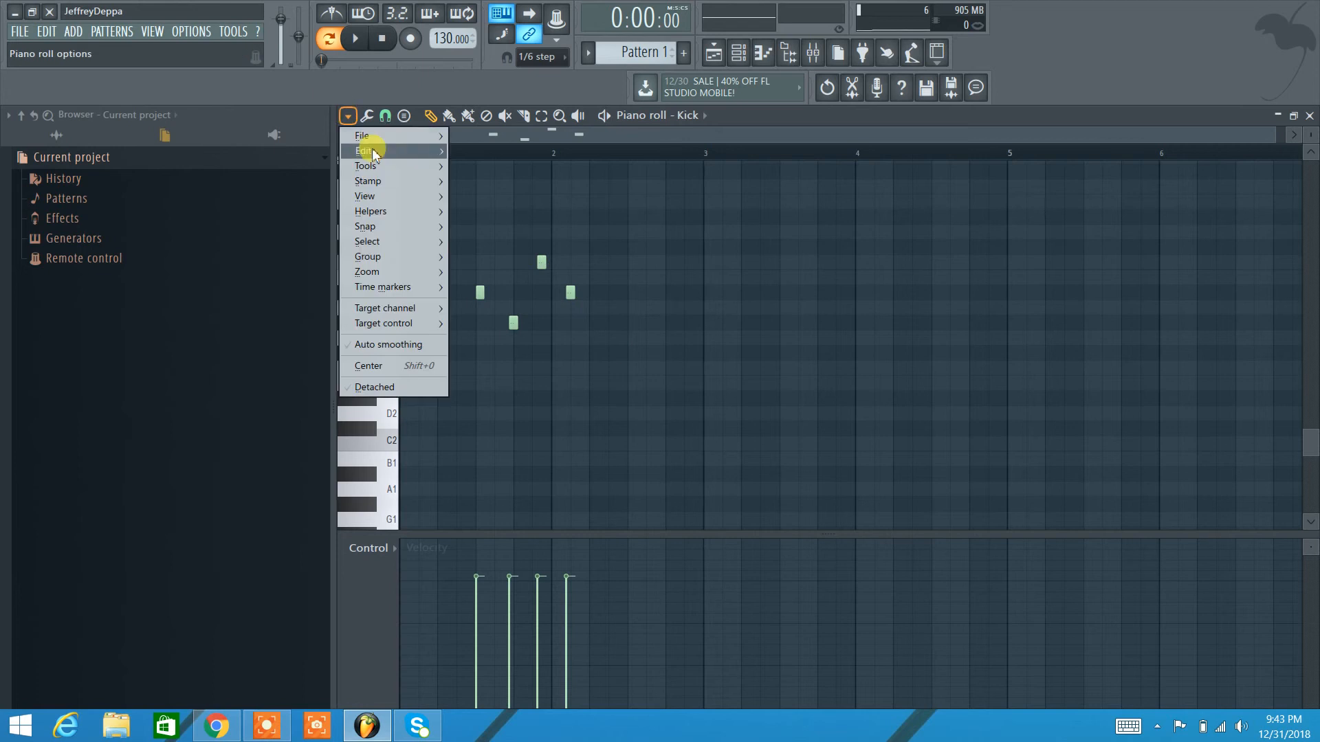
mouse_move(373, 147)
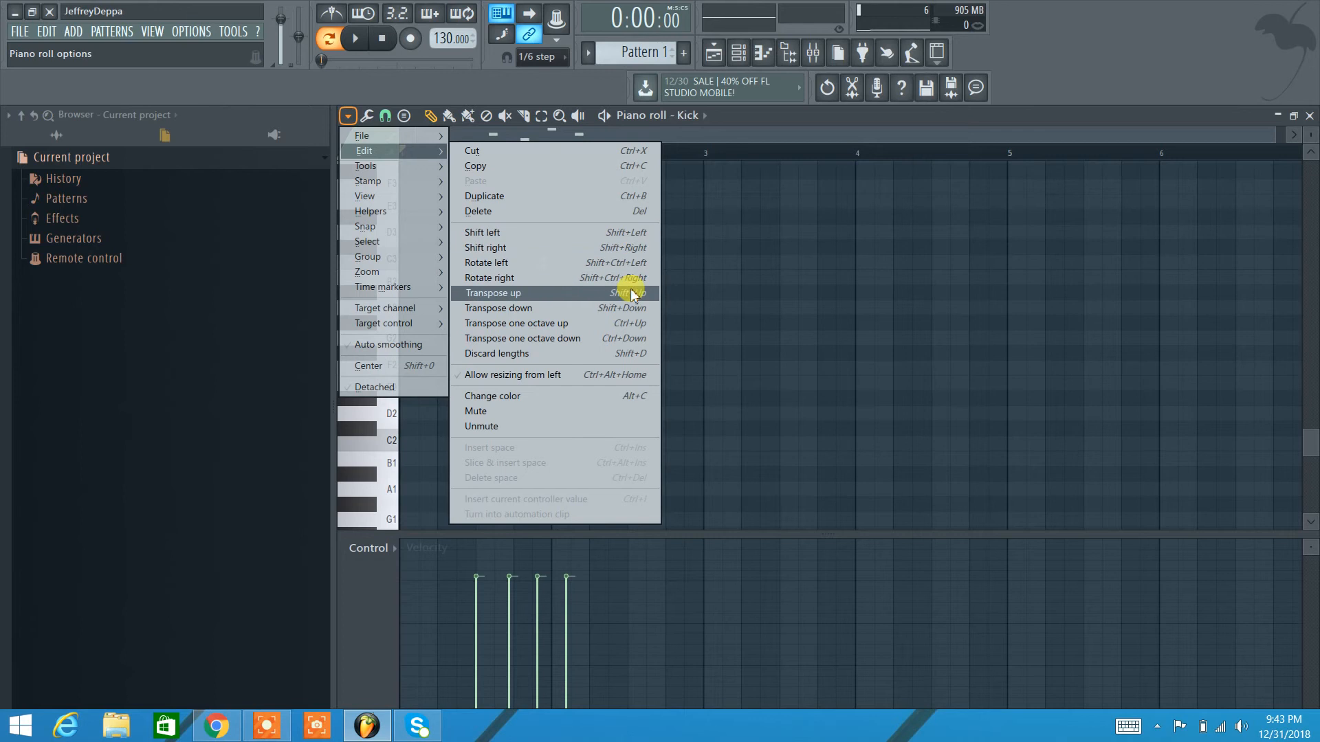
left_click(1094, 40)
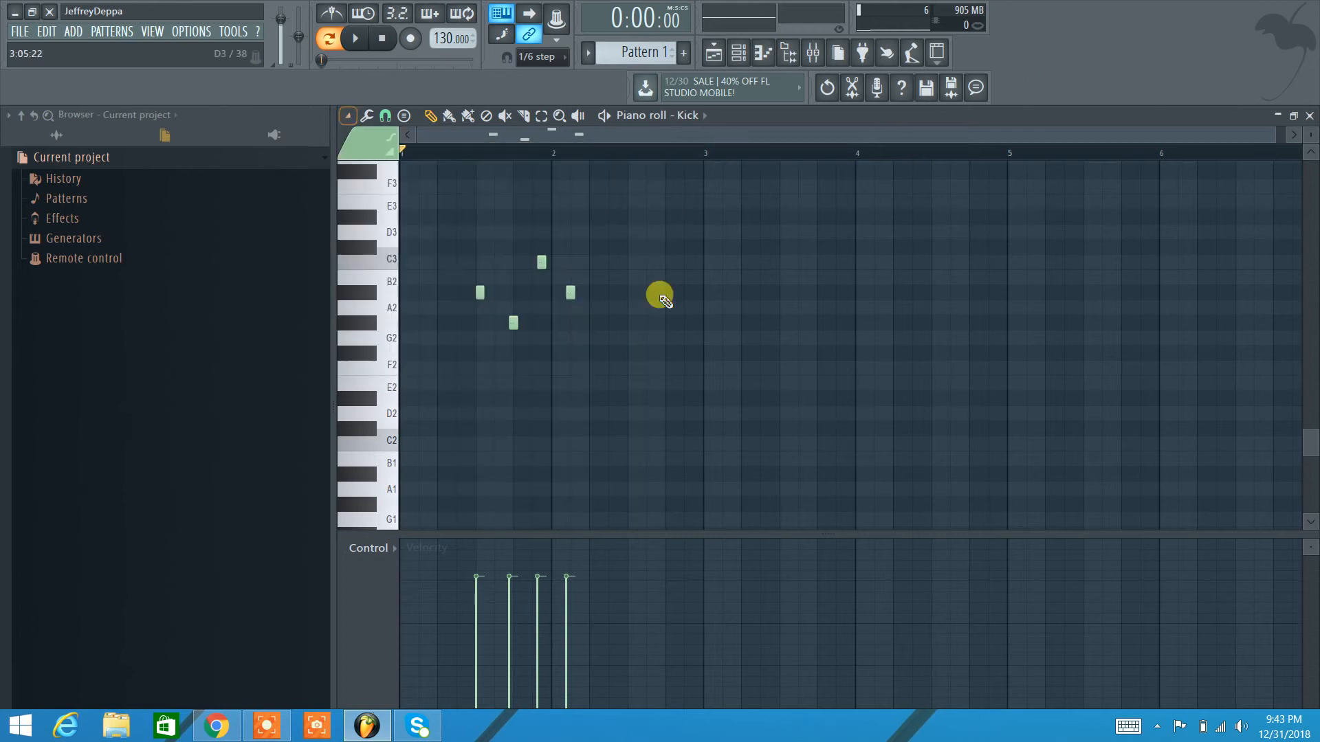
Select the four notes and try nudging them a semitone up and back down, and left and back right
left_click_drag(621, 372, 454, 252)
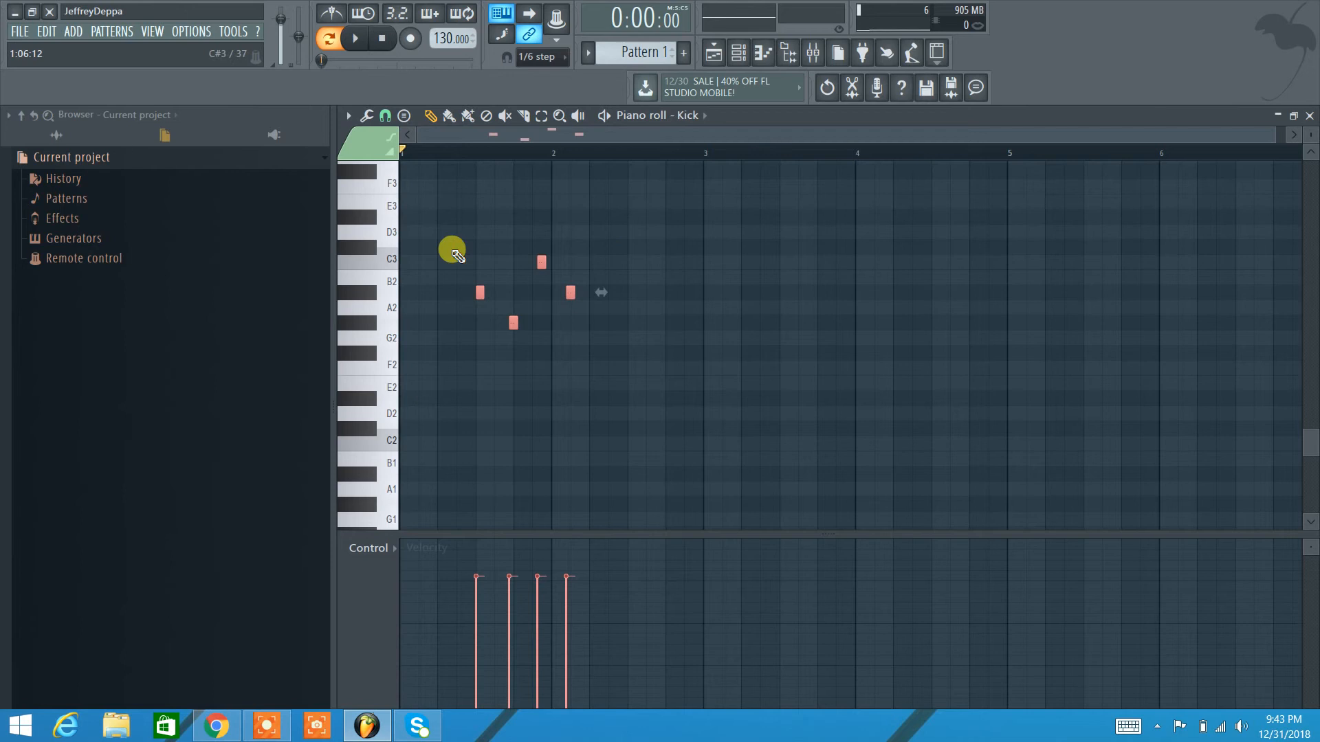
key("Up")
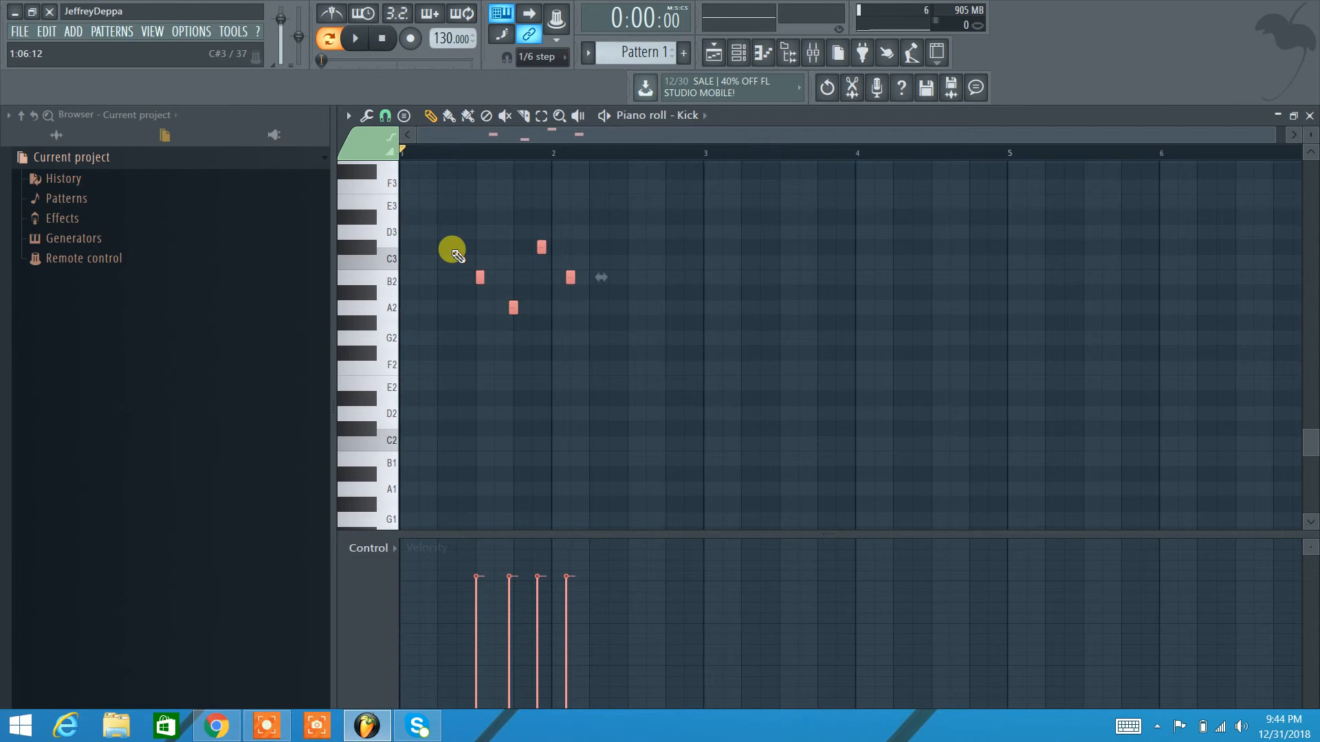
key("Down")
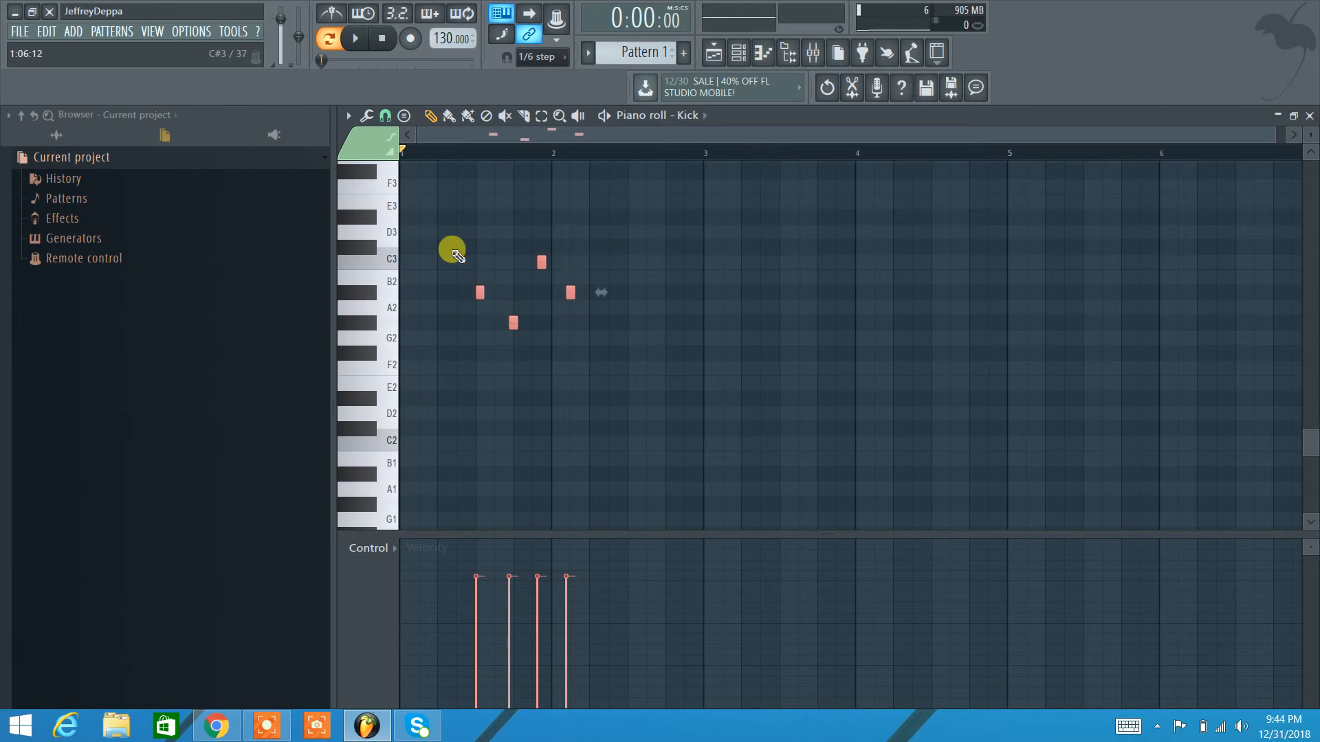
key("Left")
key("Right")
left_click(348, 117)
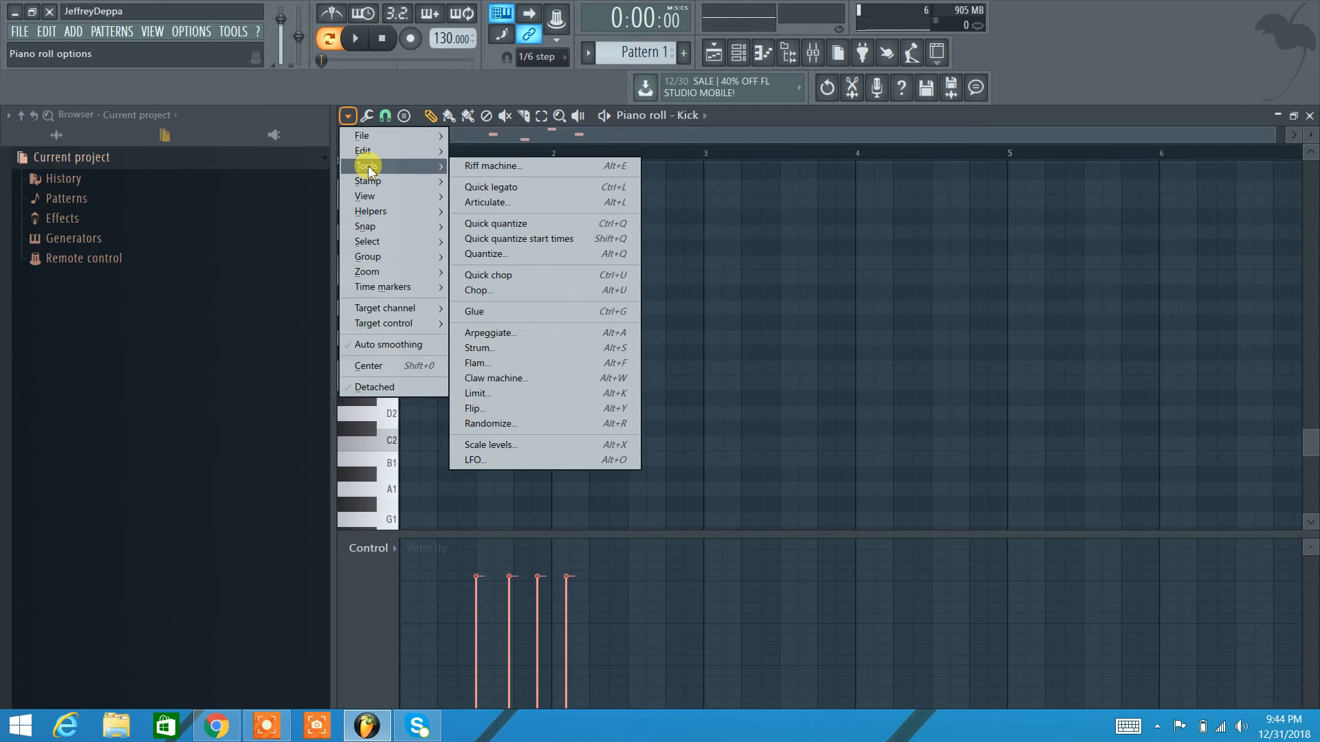
left_click(368, 113)
left_click(366, 114)
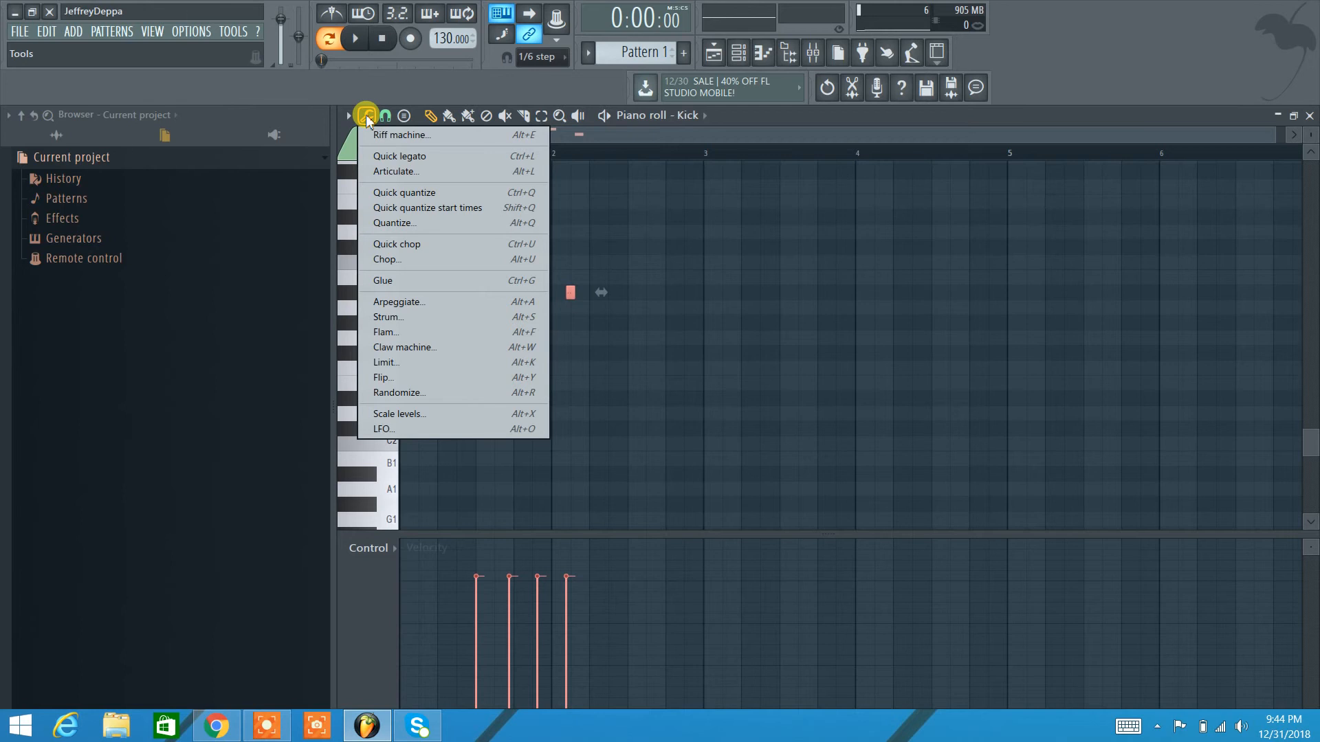
left_click(1133, 52)
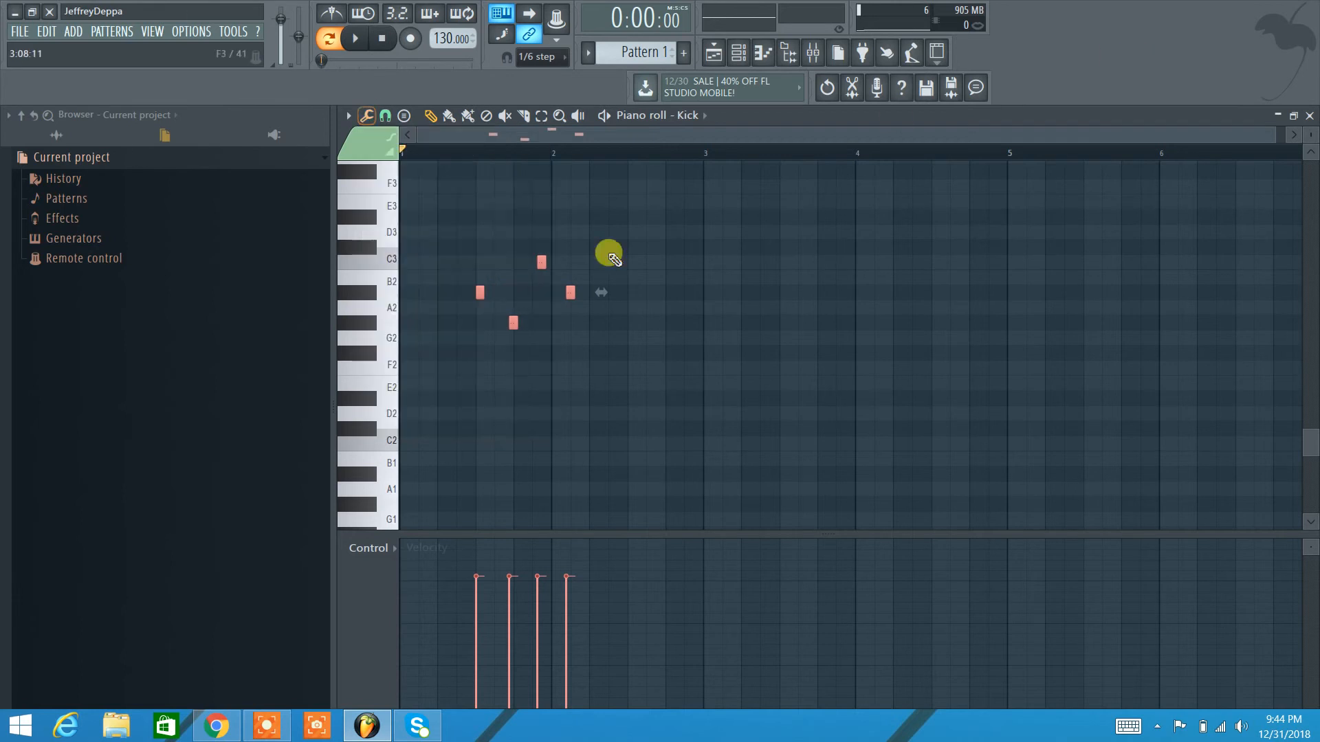
Apply Quick legato to the four selected notes
left_click(366, 114)
left_click(385, 156)
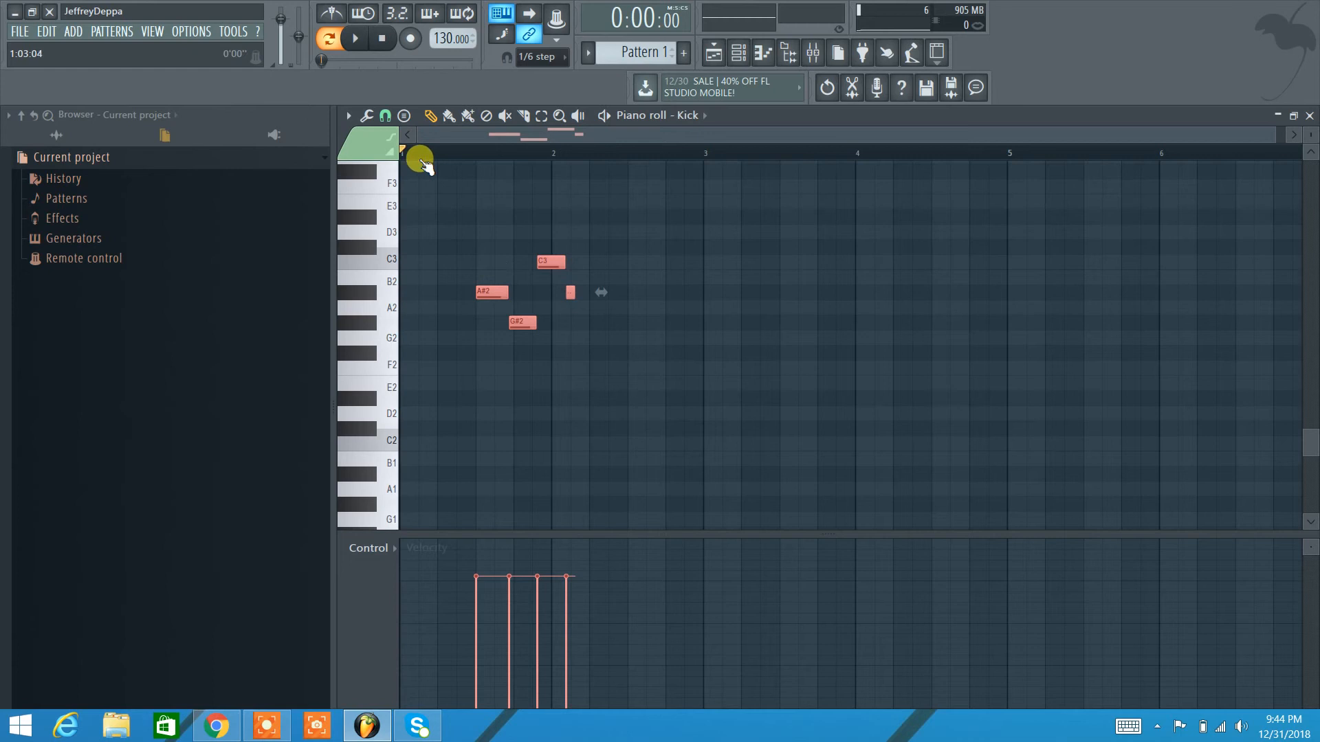
Open the articulator for the selected notes, look through its presets, and close it without applying anything
left_click(367, 116)
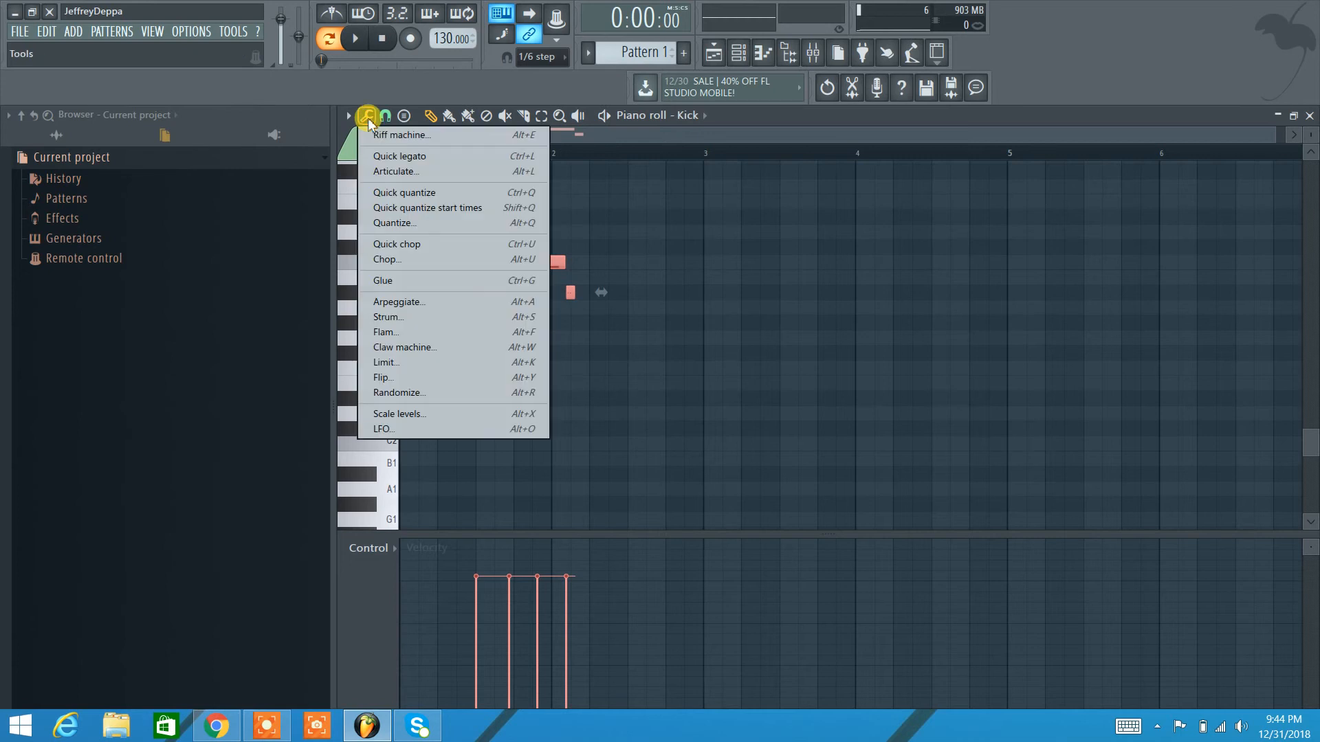
left_click(404, 173)
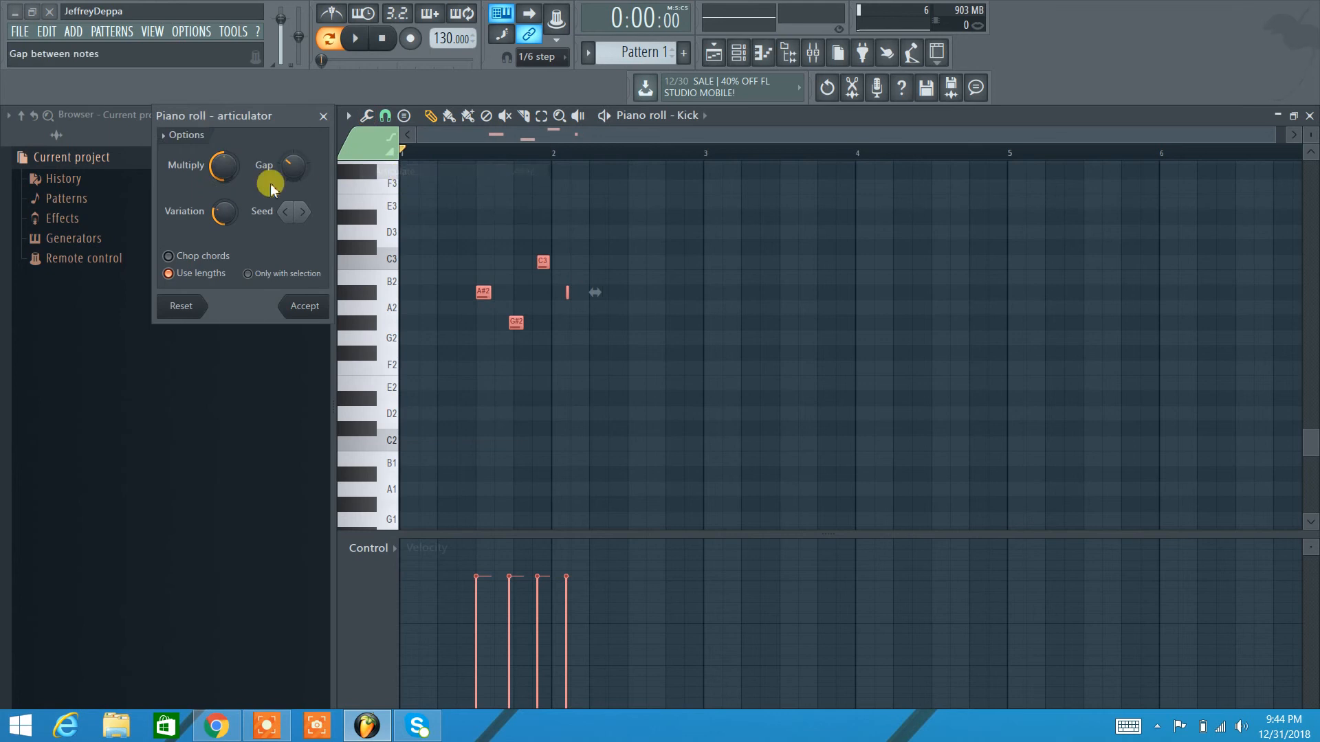
left_click(198, 136)
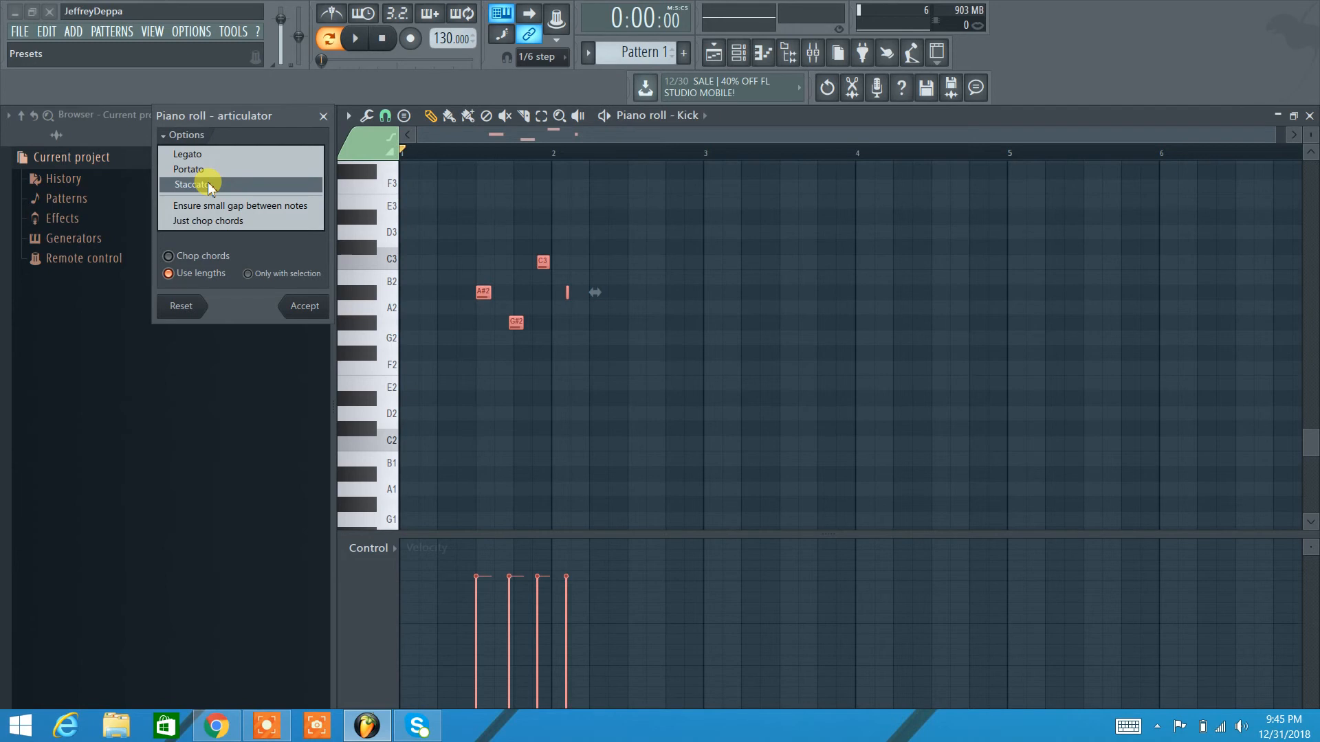
left_click(310, 154)
left_click(322, 116)
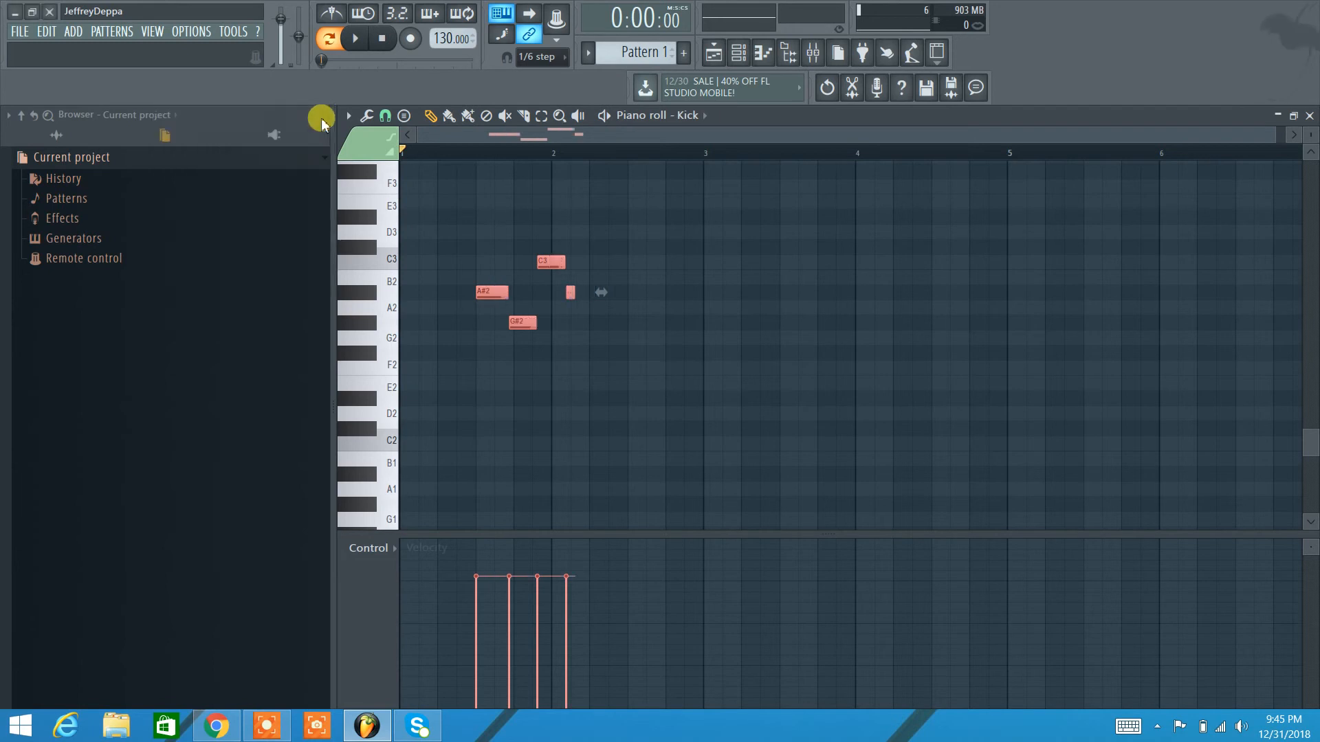
left_click(367, 116)
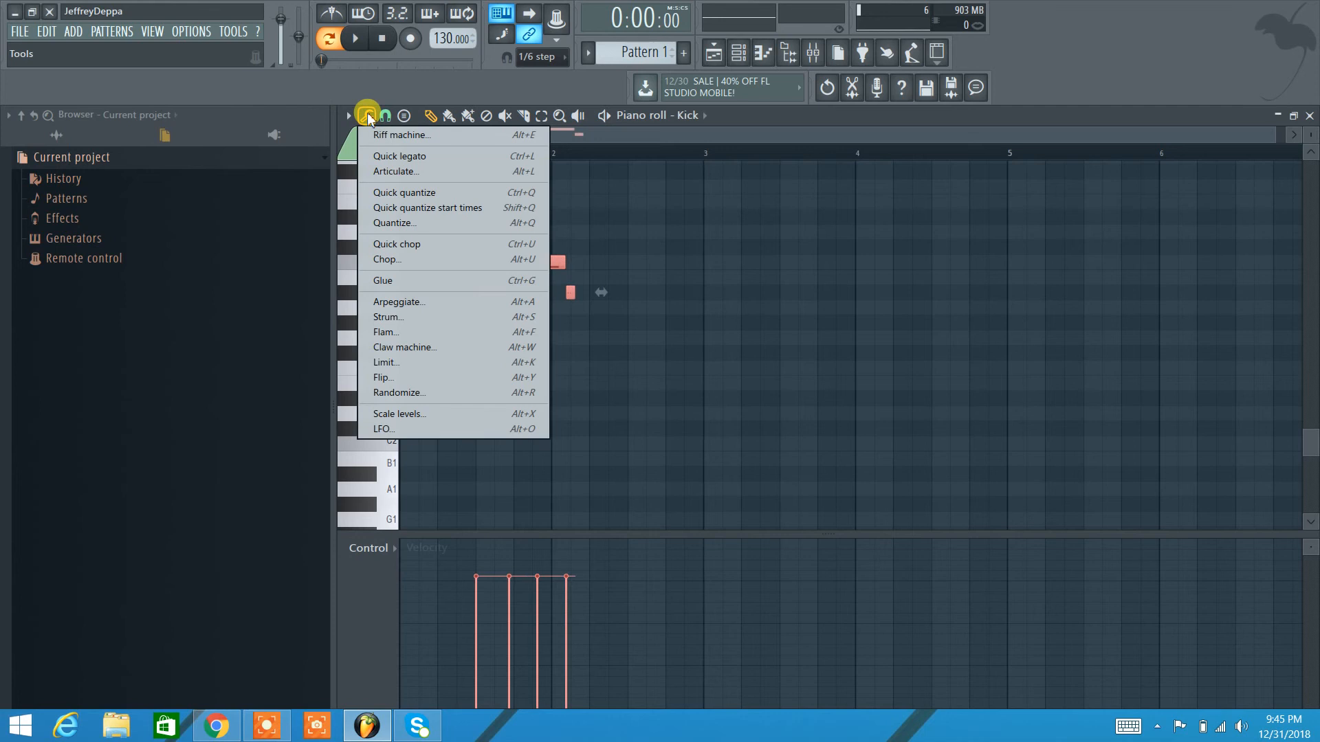
left_click(1090, 56)
Add eight more short notes from bar 2 to the start of bar 3: one G2, three G#2, two C3 and two F#2
left_click(572, 337)
left_click(643, 326)
left_click(655, 261)
left_click(622, 262)
left_click(602, 322)
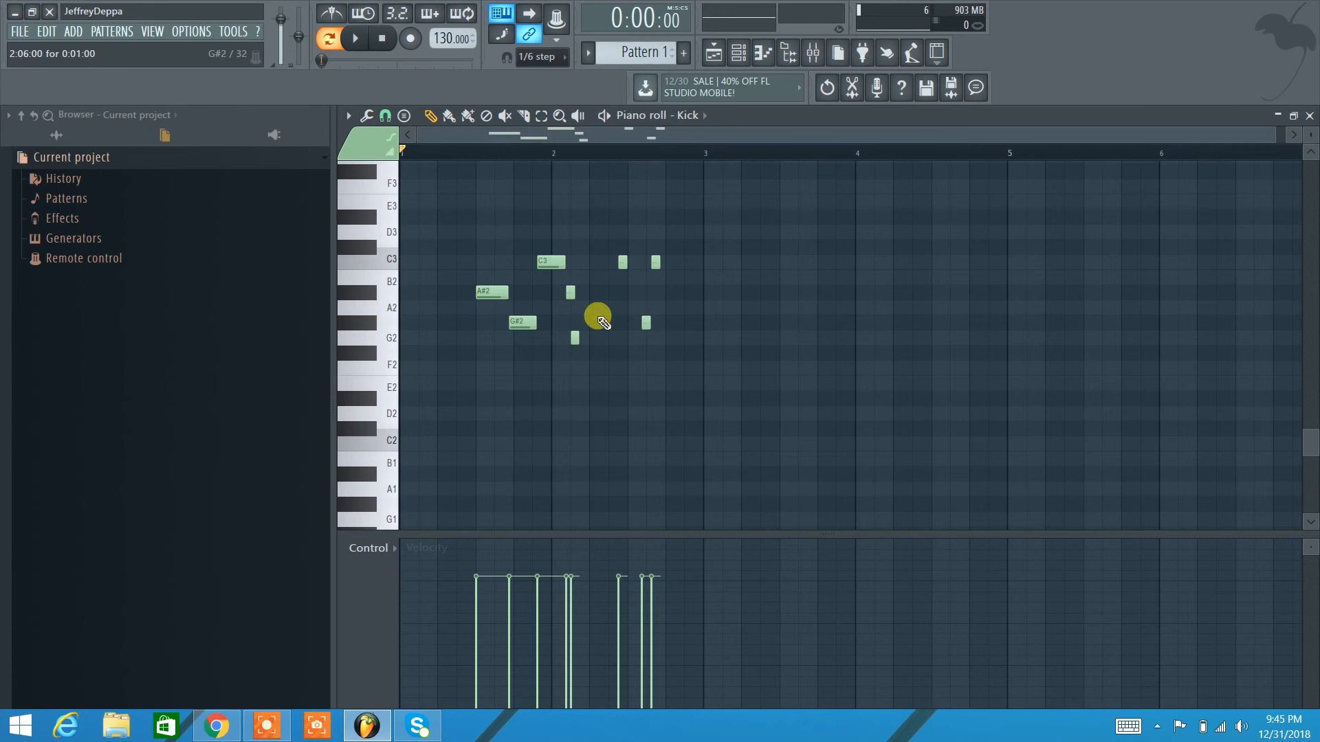
left_click(702, 322)
left_click(712, 352)
left_click(656, 353)
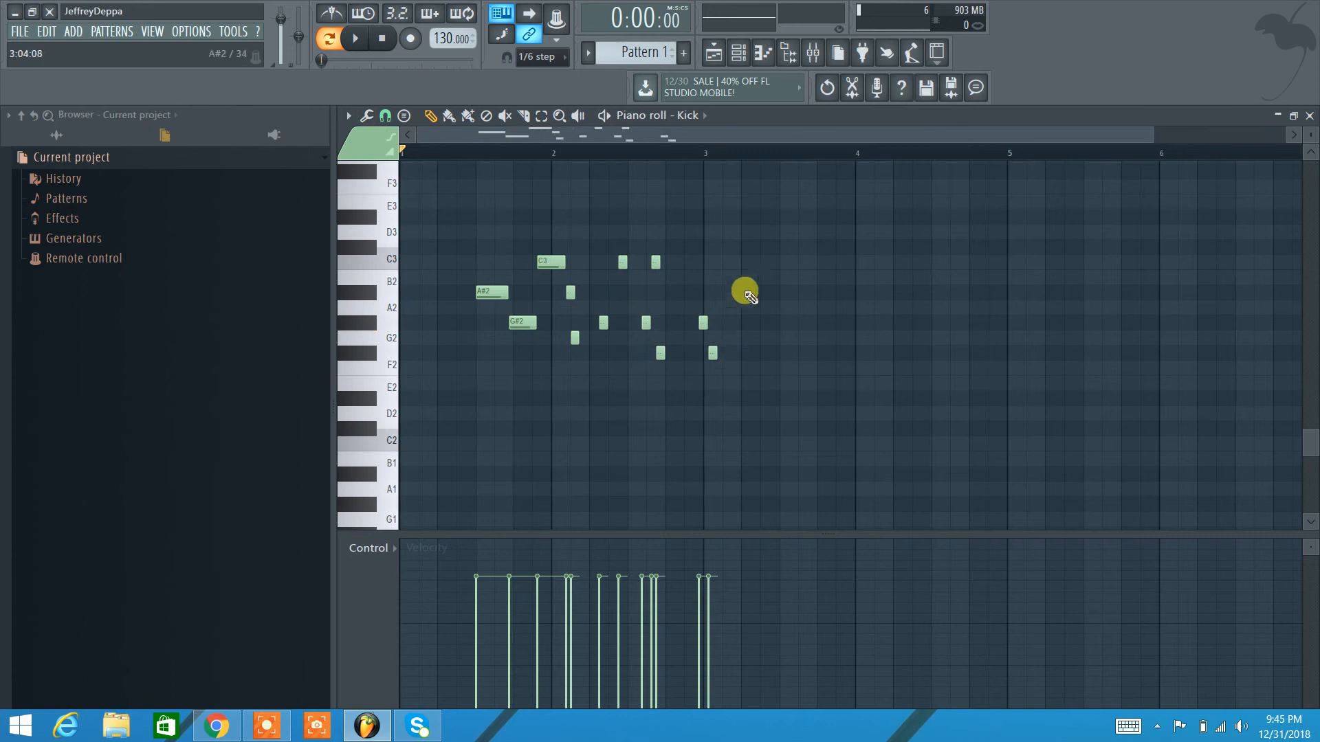
Select all the notes, try quantizing them with the 8_eighths-only template and an adjusted Start time strength, and close the quantizer without accepting
left_click_drag(793, 393, 474, 249)
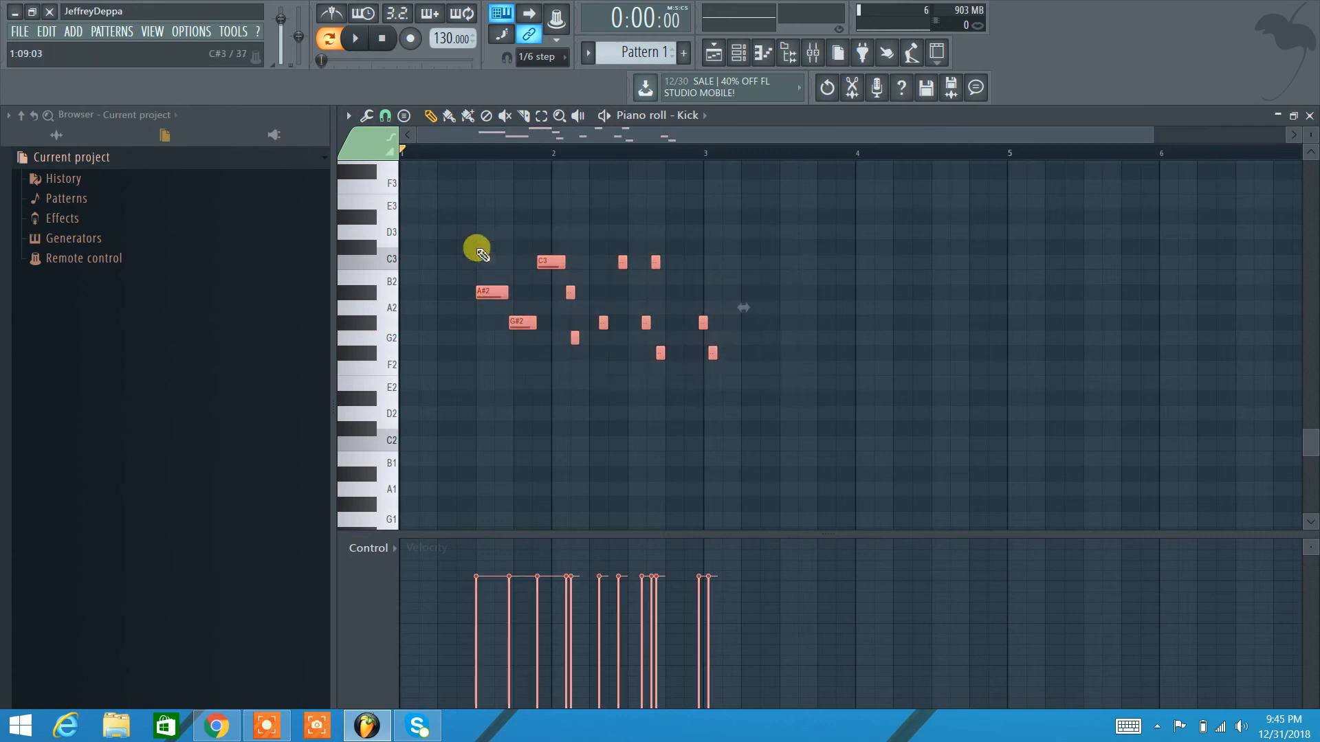
left_click(366, 116)
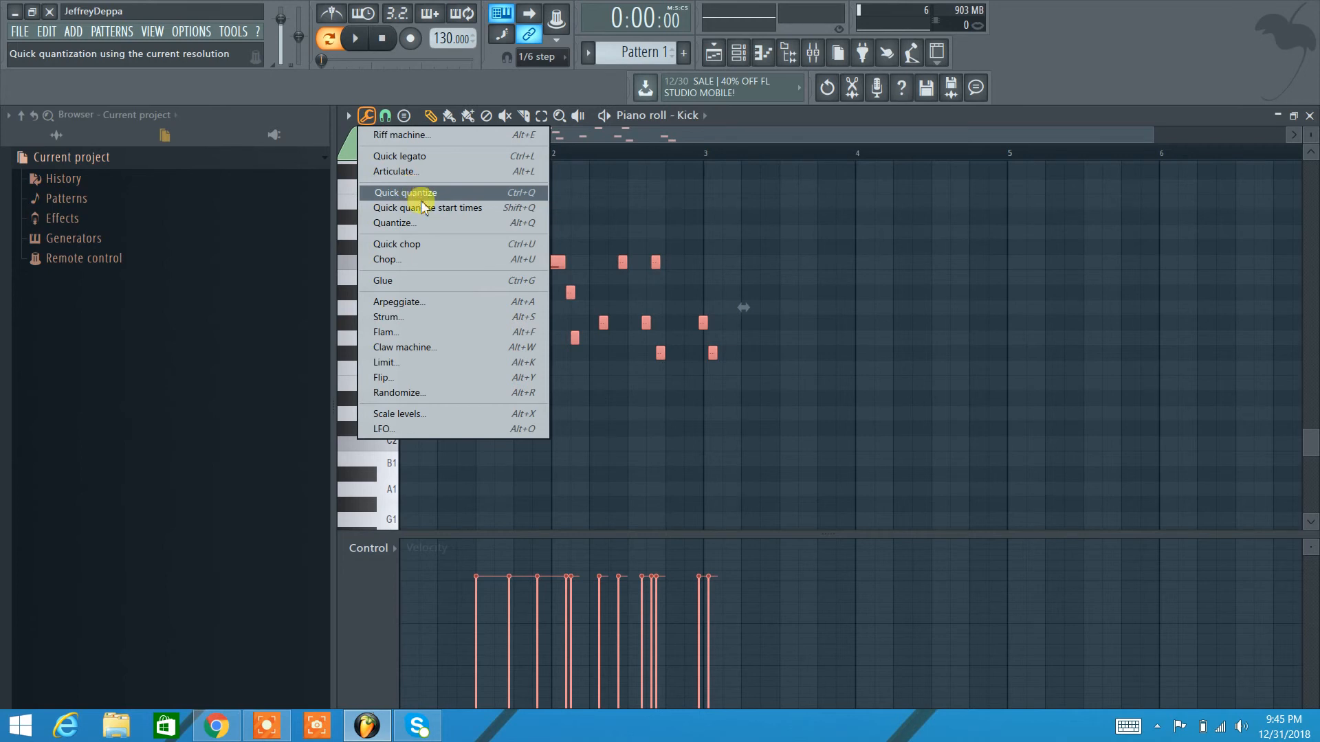
left_click(426, 223)
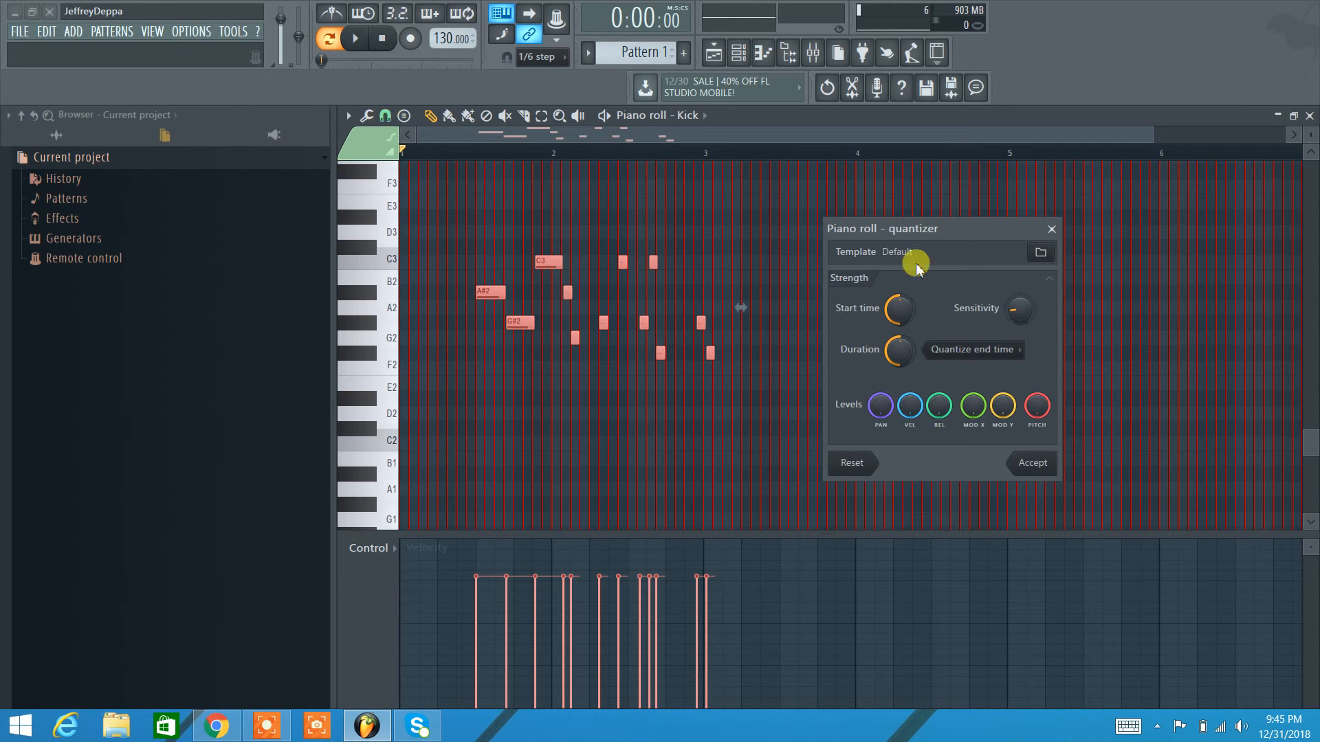
left_click(1042, 254)
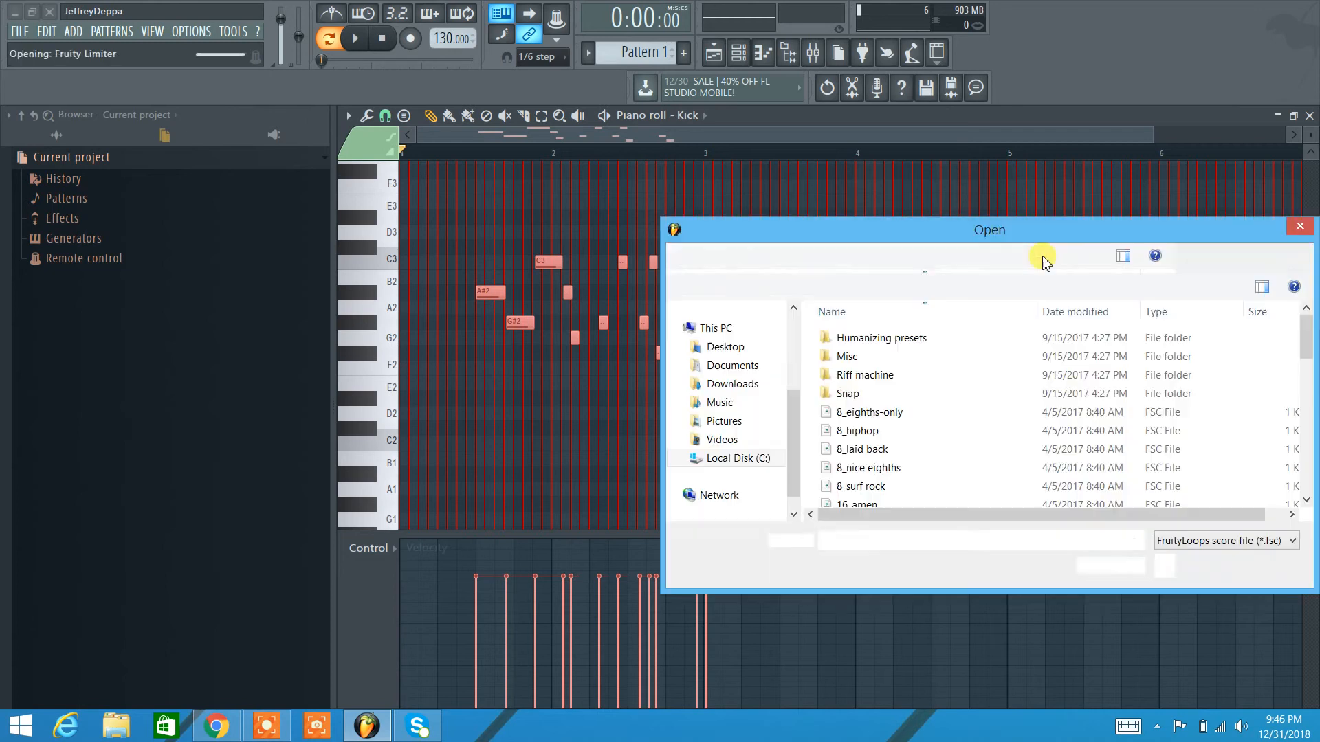
left_click(891, 414)
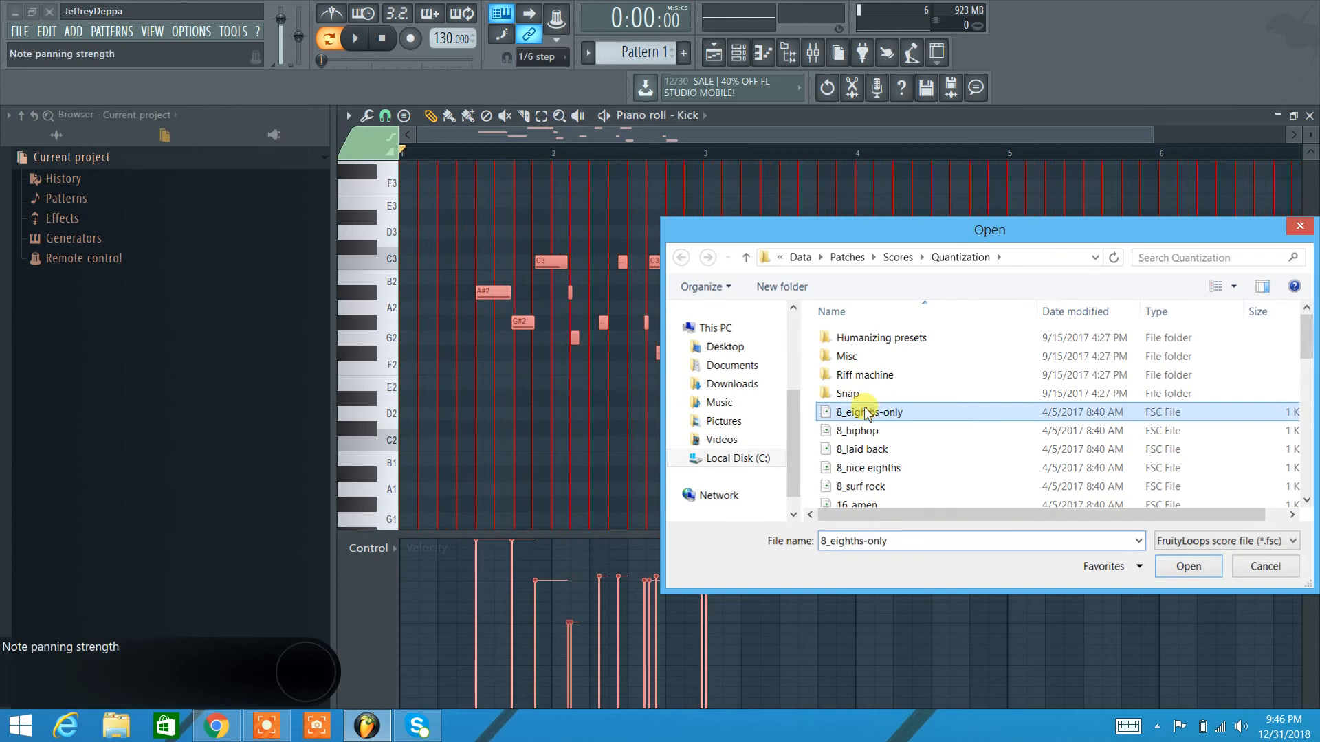
left_click(1299, 224)
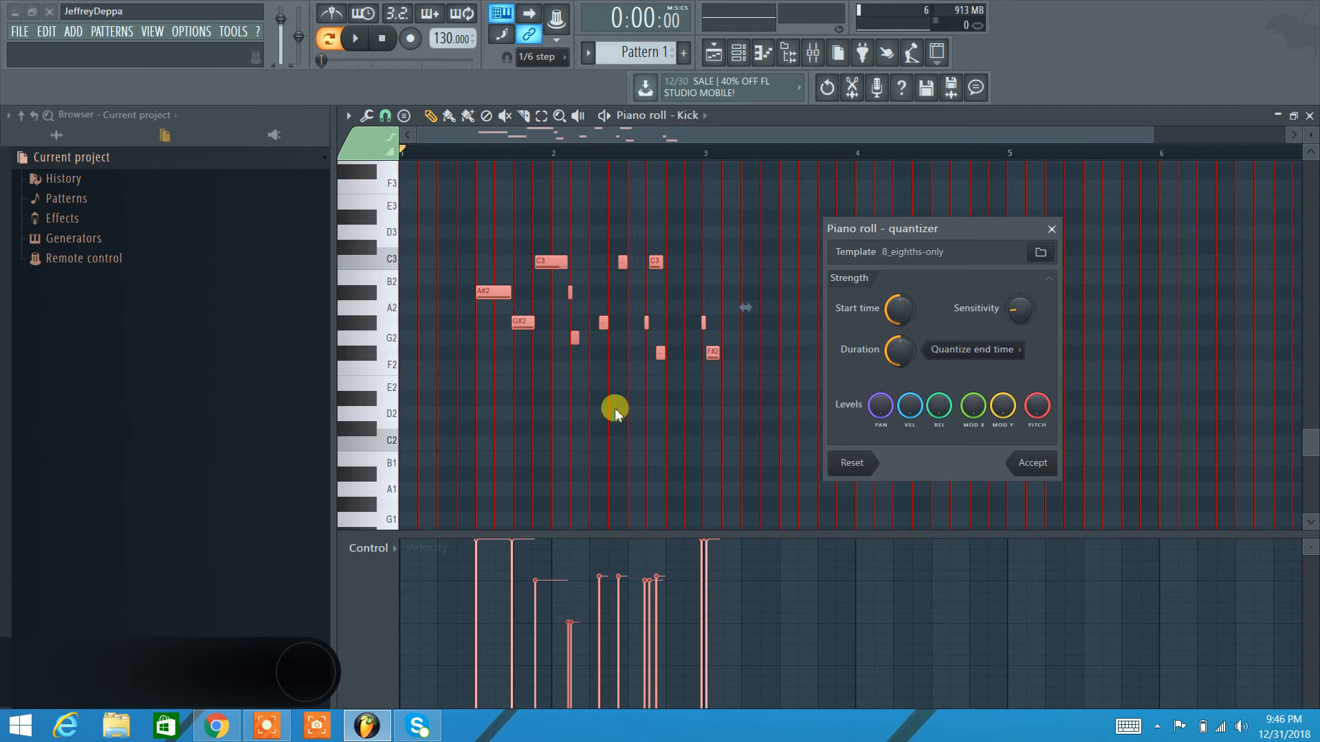
mouse_move(887, 306)
left_mouse_down()
mouse_move(886, 293)
mouse_move(897, 303)
left_mouse_up()
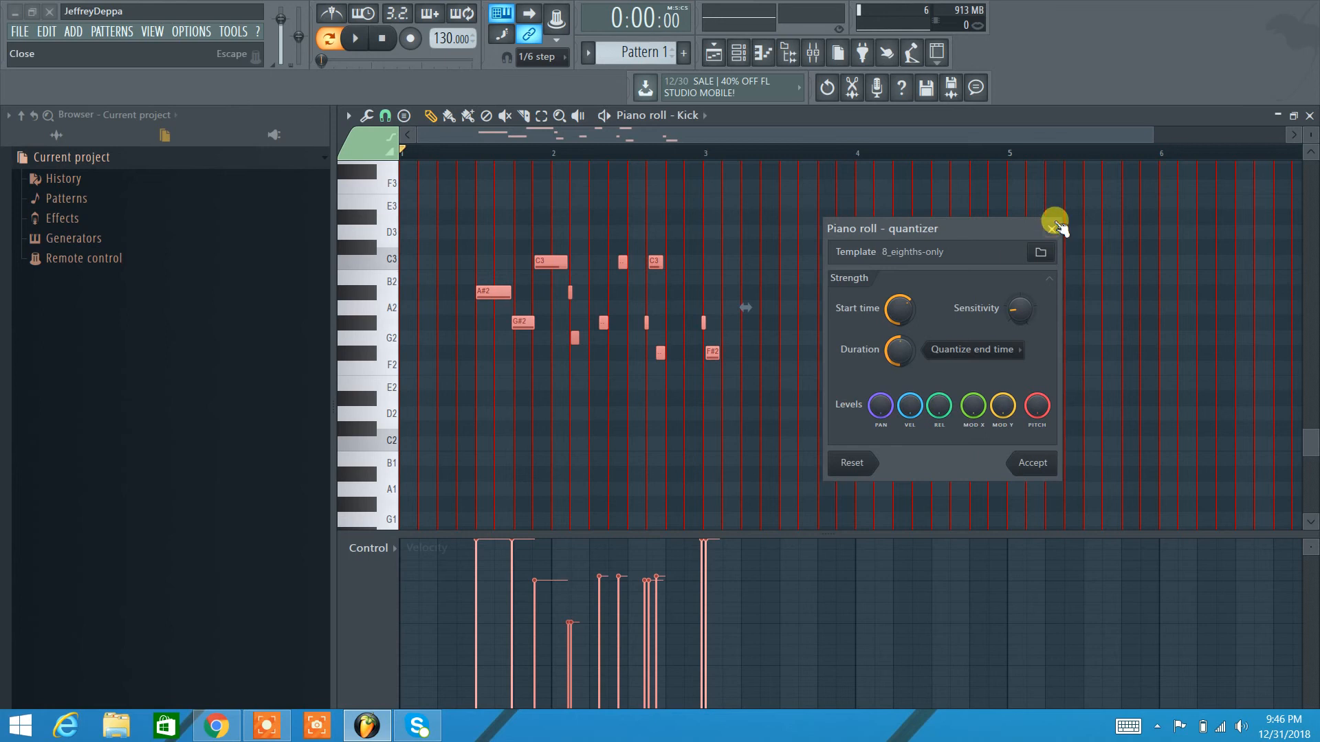
left_click(1051, 229)
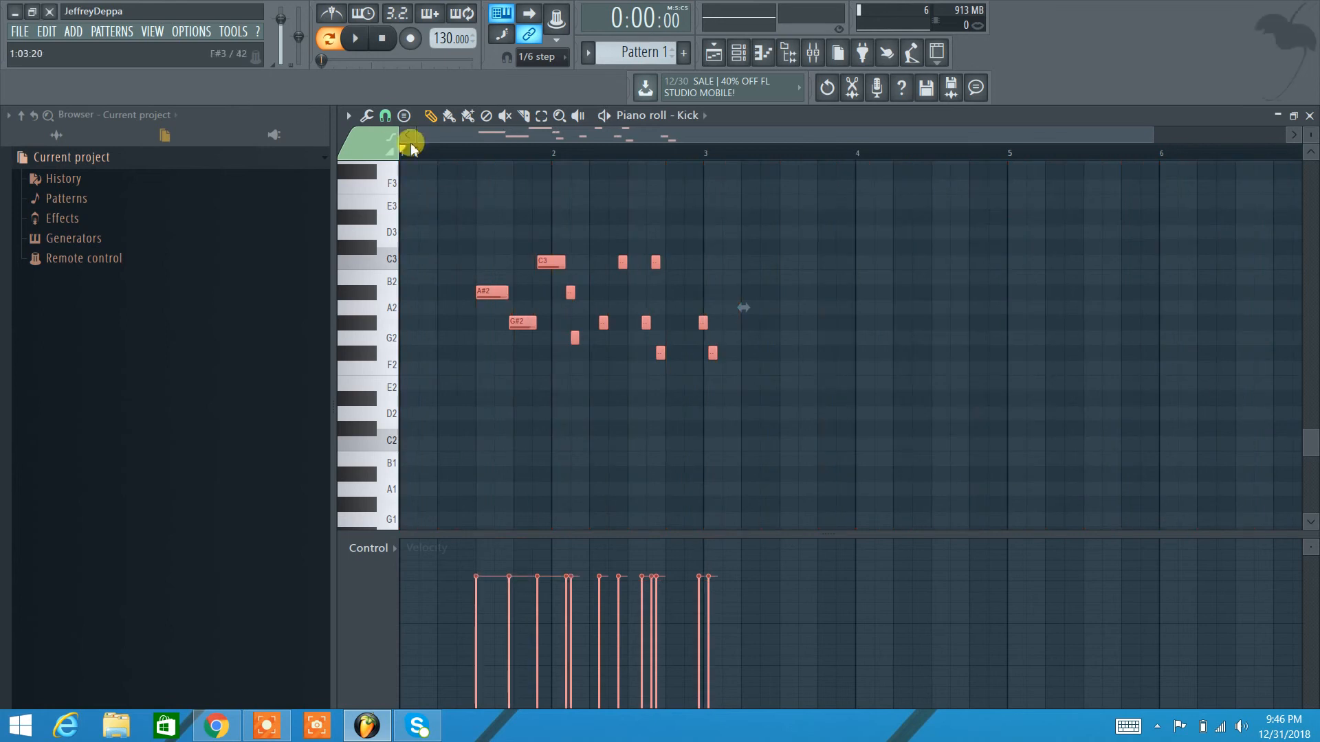
left_click(385, 116)
left_click(369, 117)
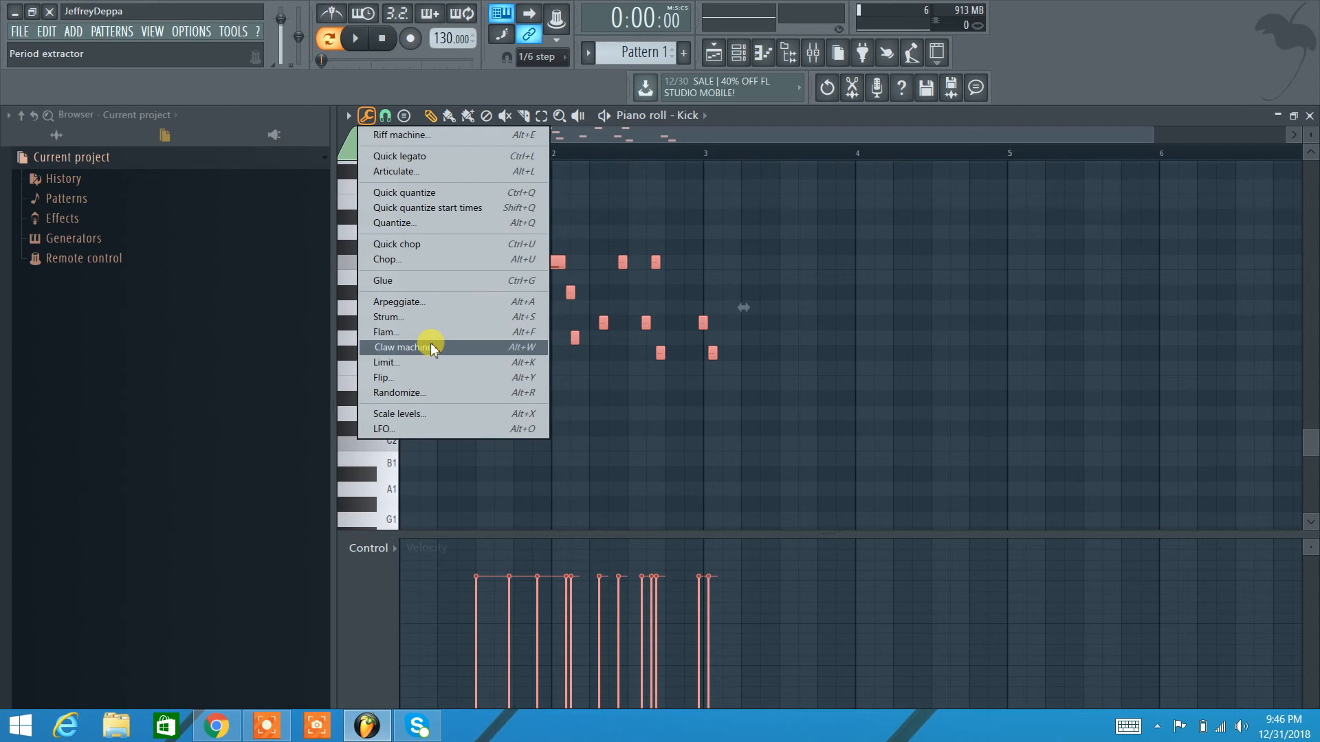
left_click(1138, 57)
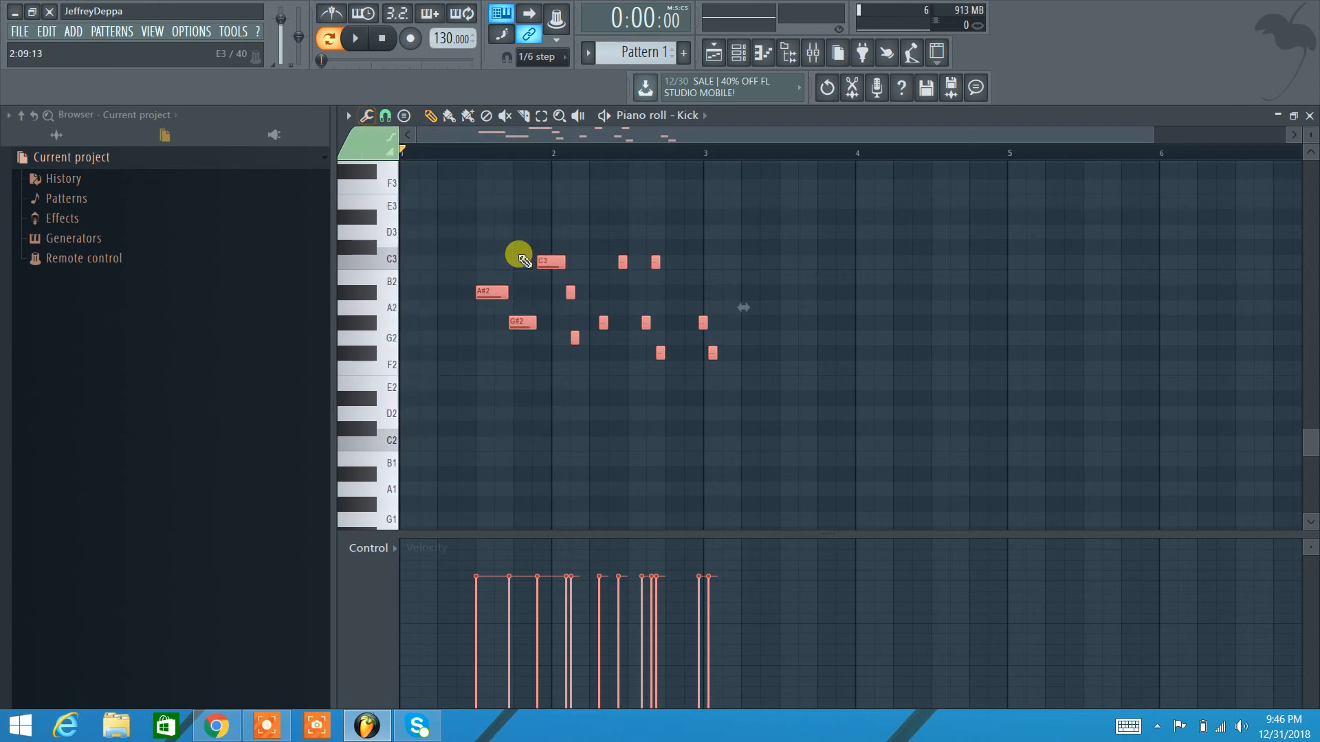
Turn on the Only one option for stamps and add a single short F#2 note in the second half of bar 3
left_click(367, 116)
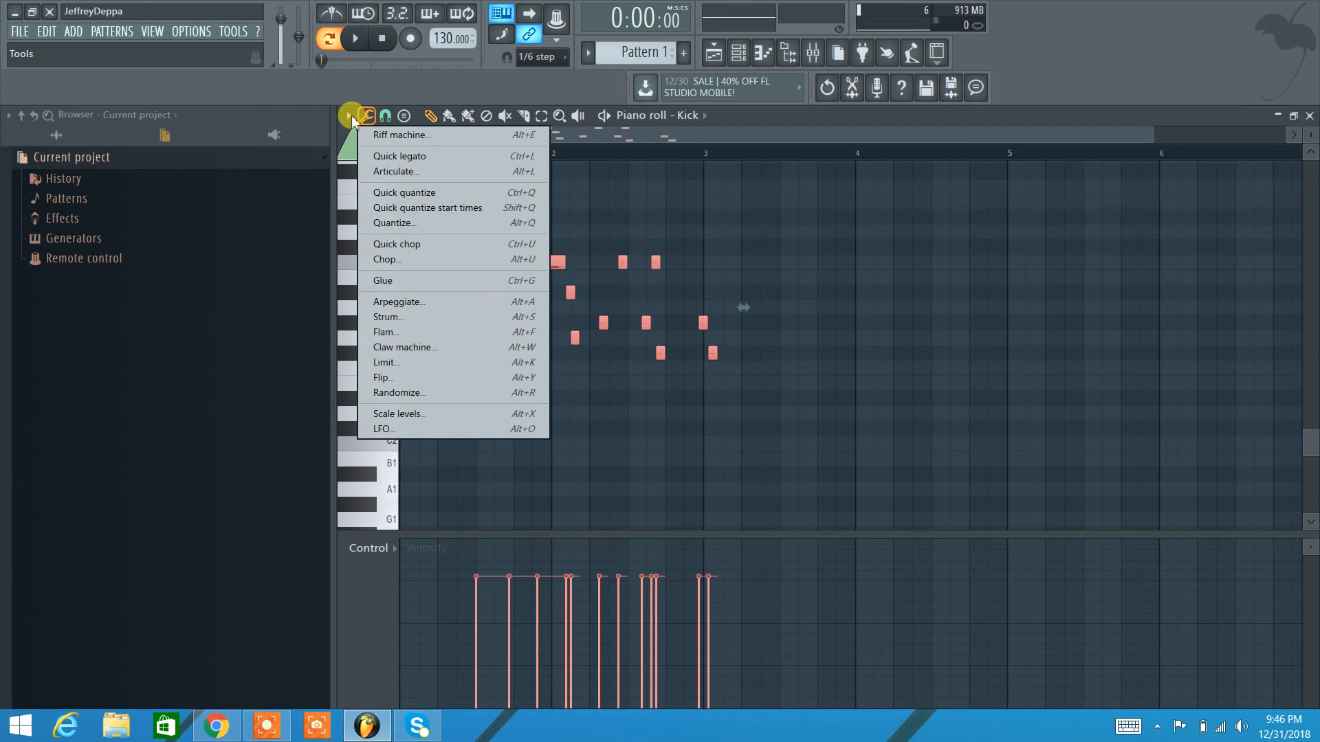
left_click(348, 115)
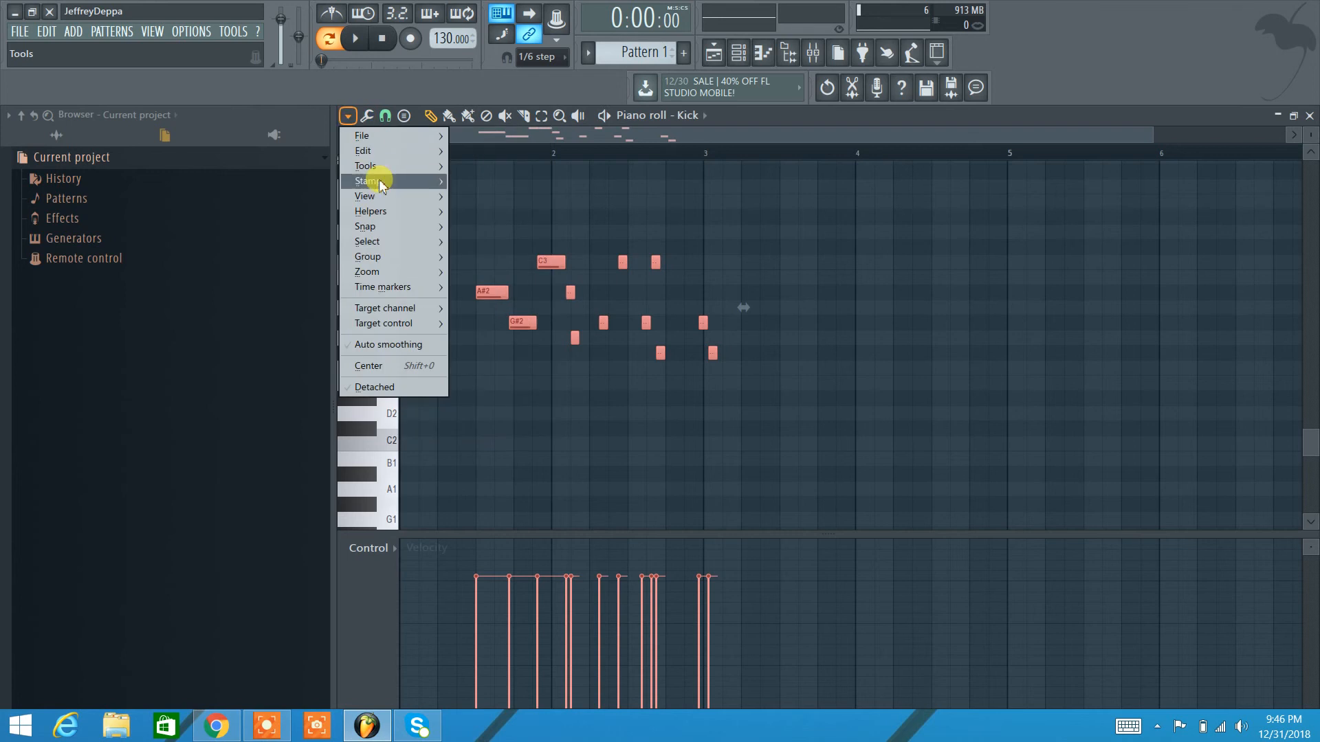
mouse_move(380, 184)
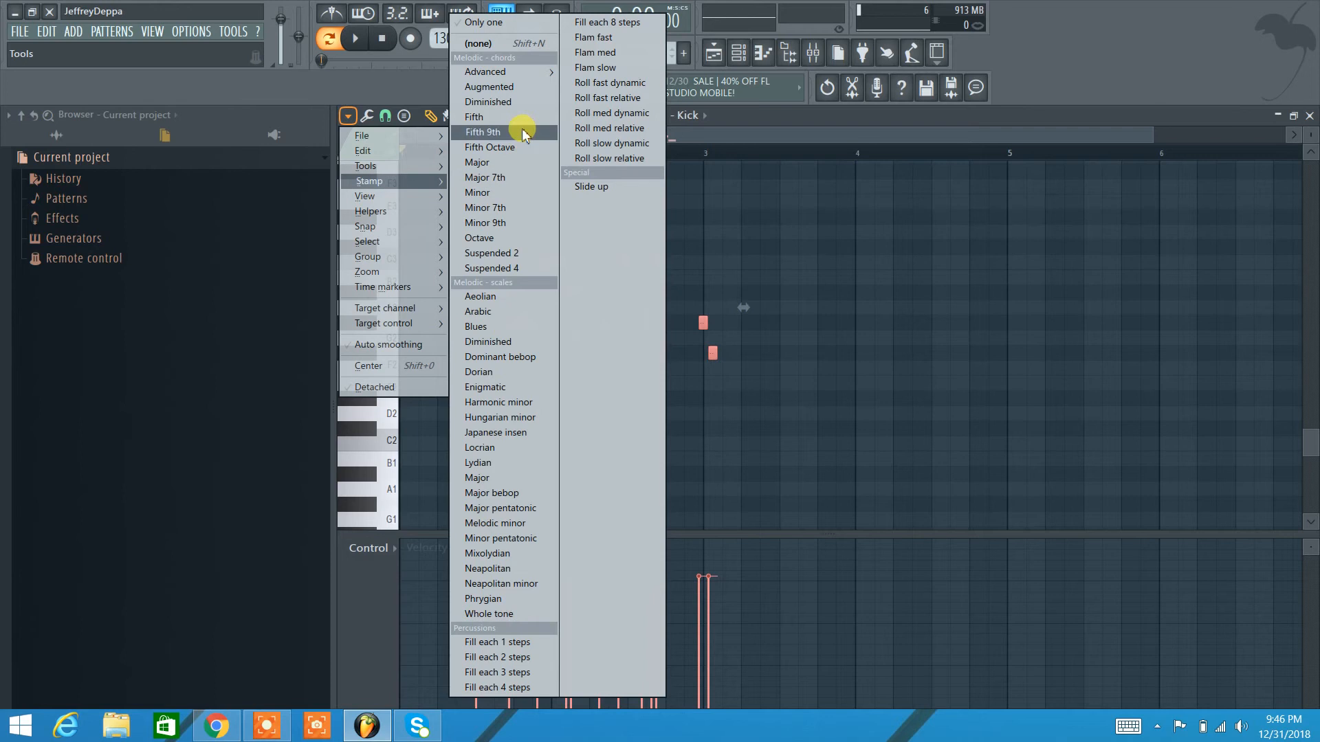
left_click(498, 24)
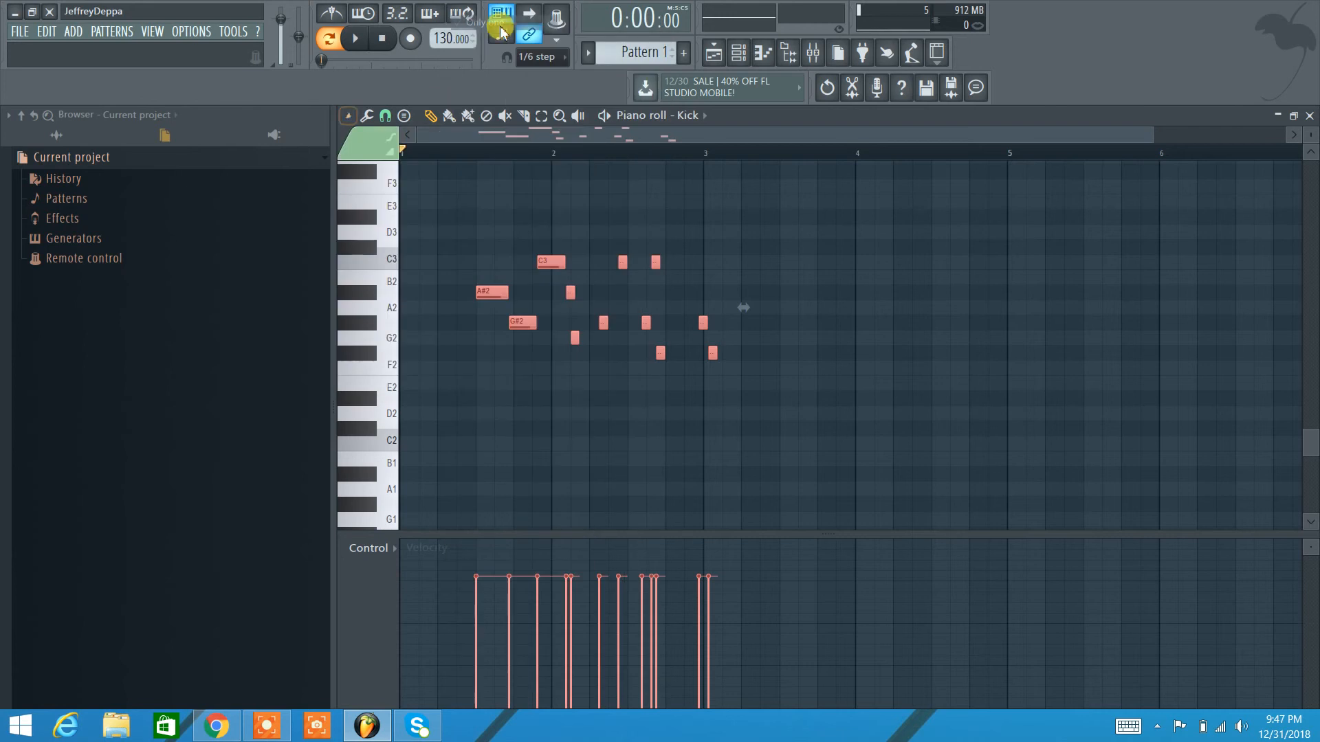
left_click(809, 364)
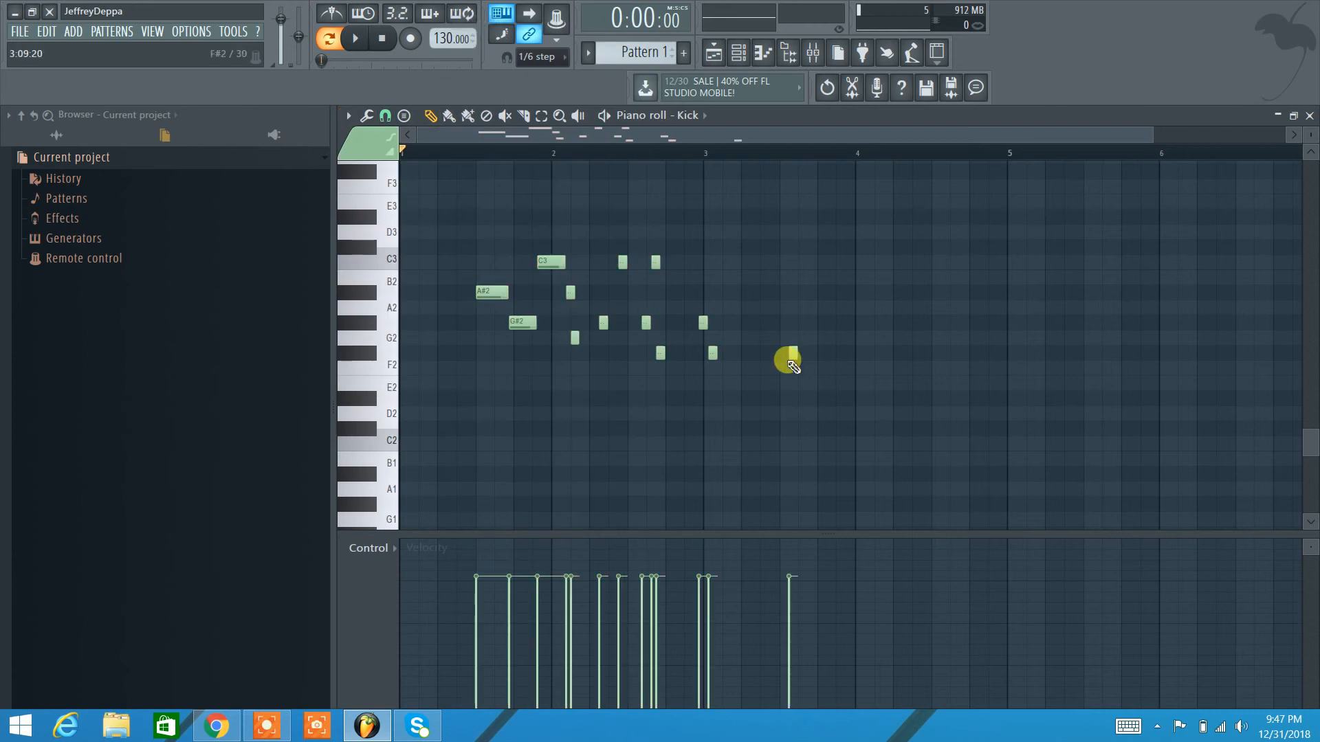
Stamp one Major chord on E2 at the end of bar 3 and add three single E2 notes at the start of bar 4
left_click(348, 117)
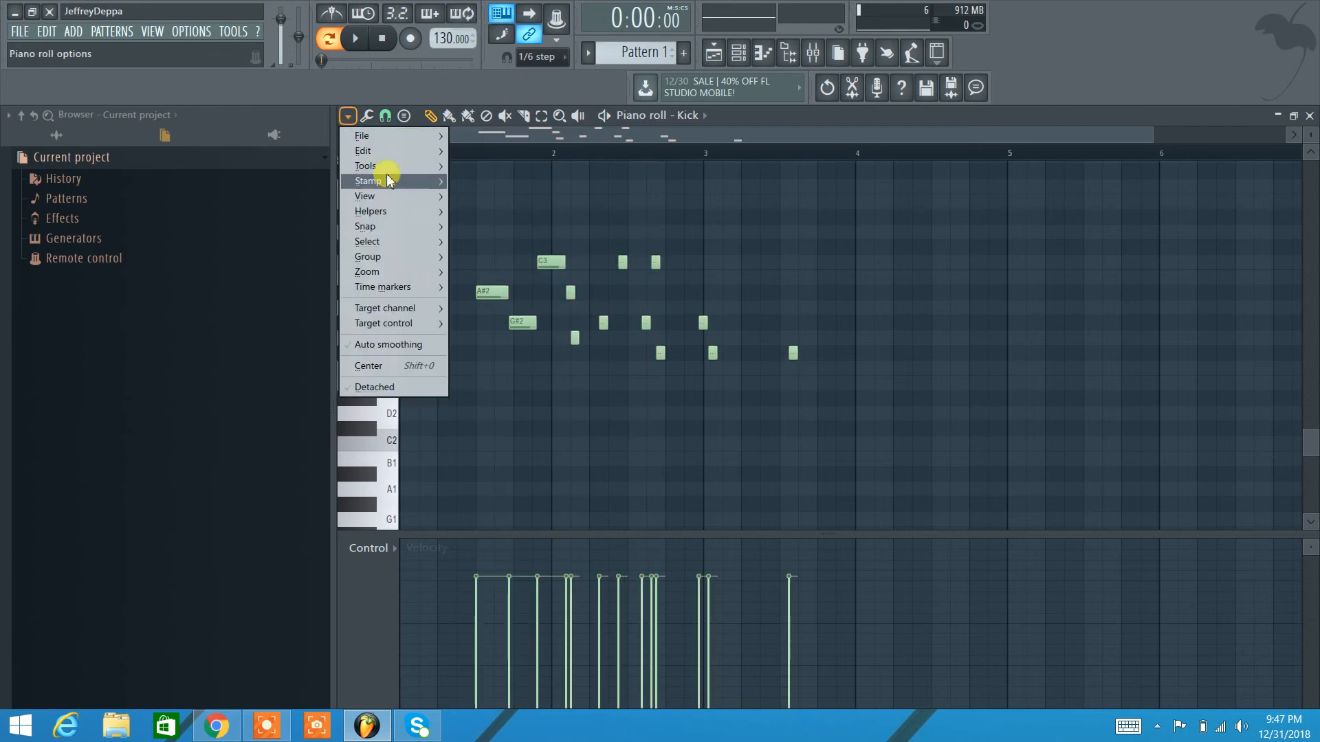
left_click(493, 167)
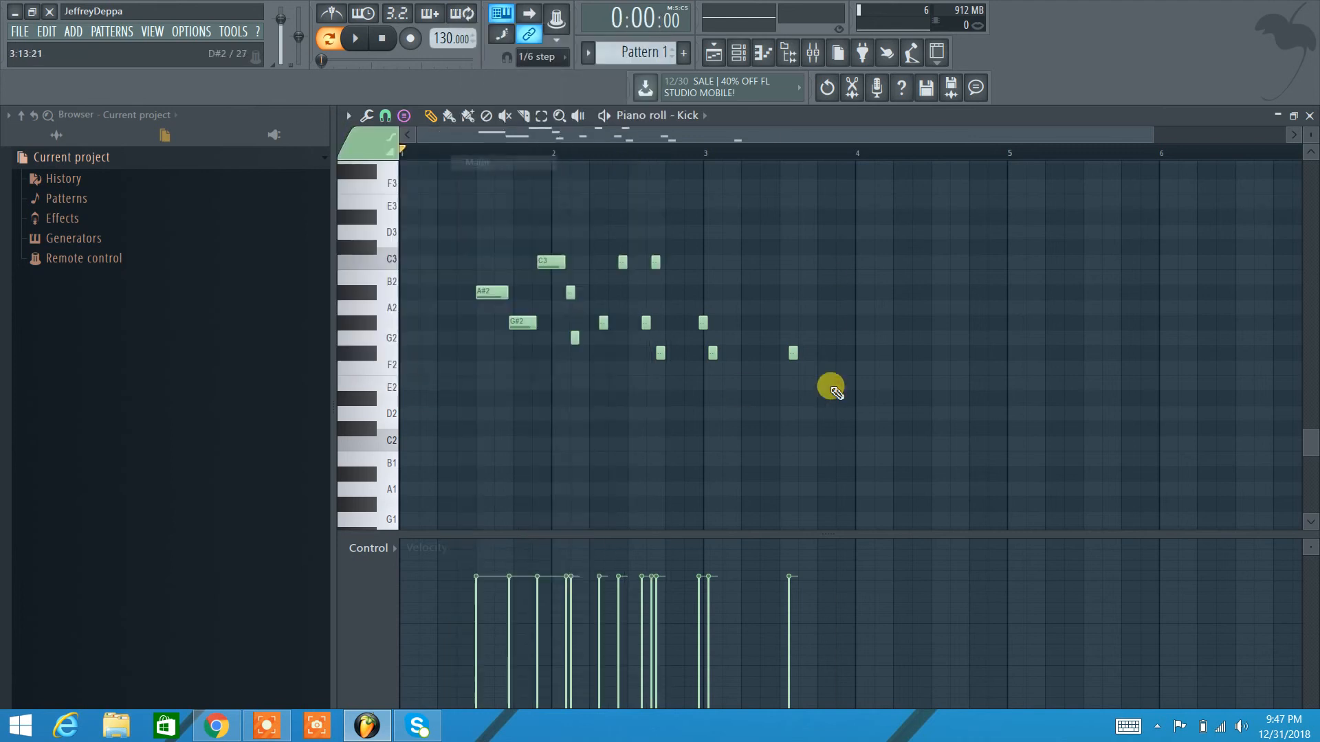
left_click(833, 383)
left_click(863, 383)
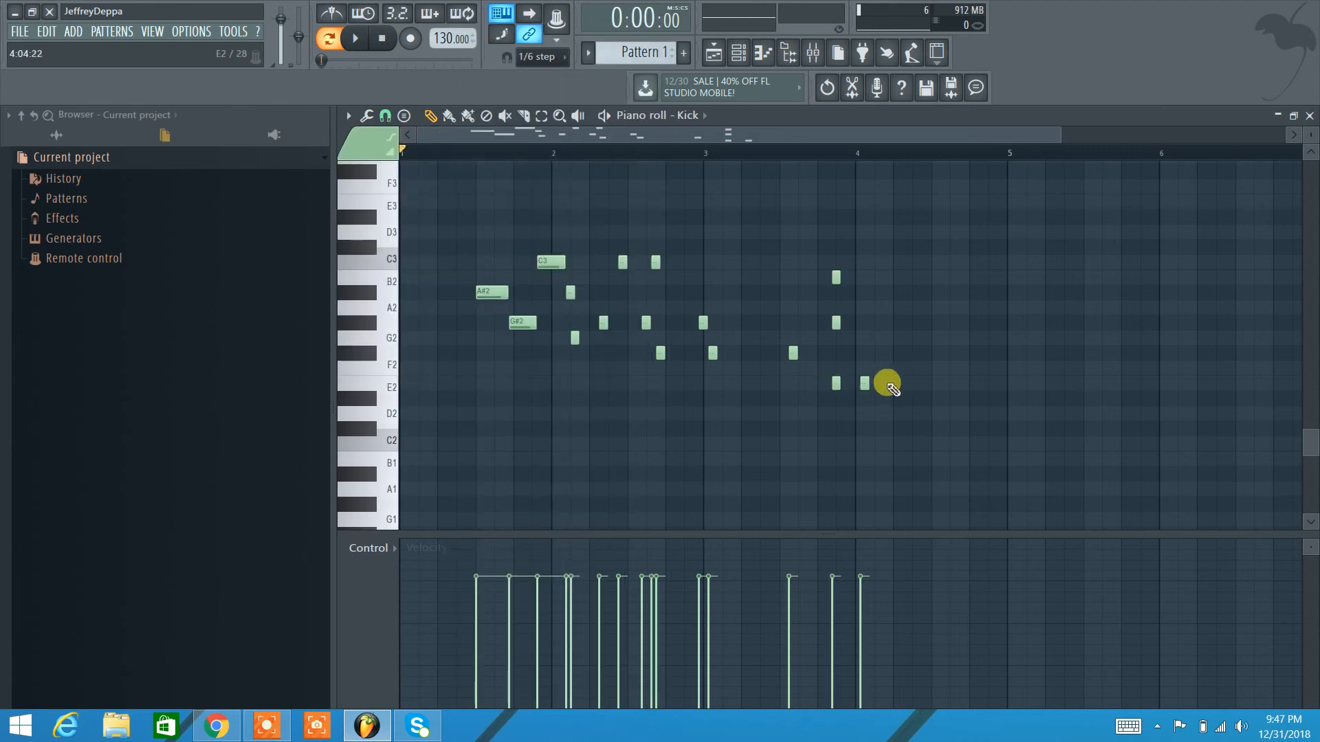
left_click(888, 383)
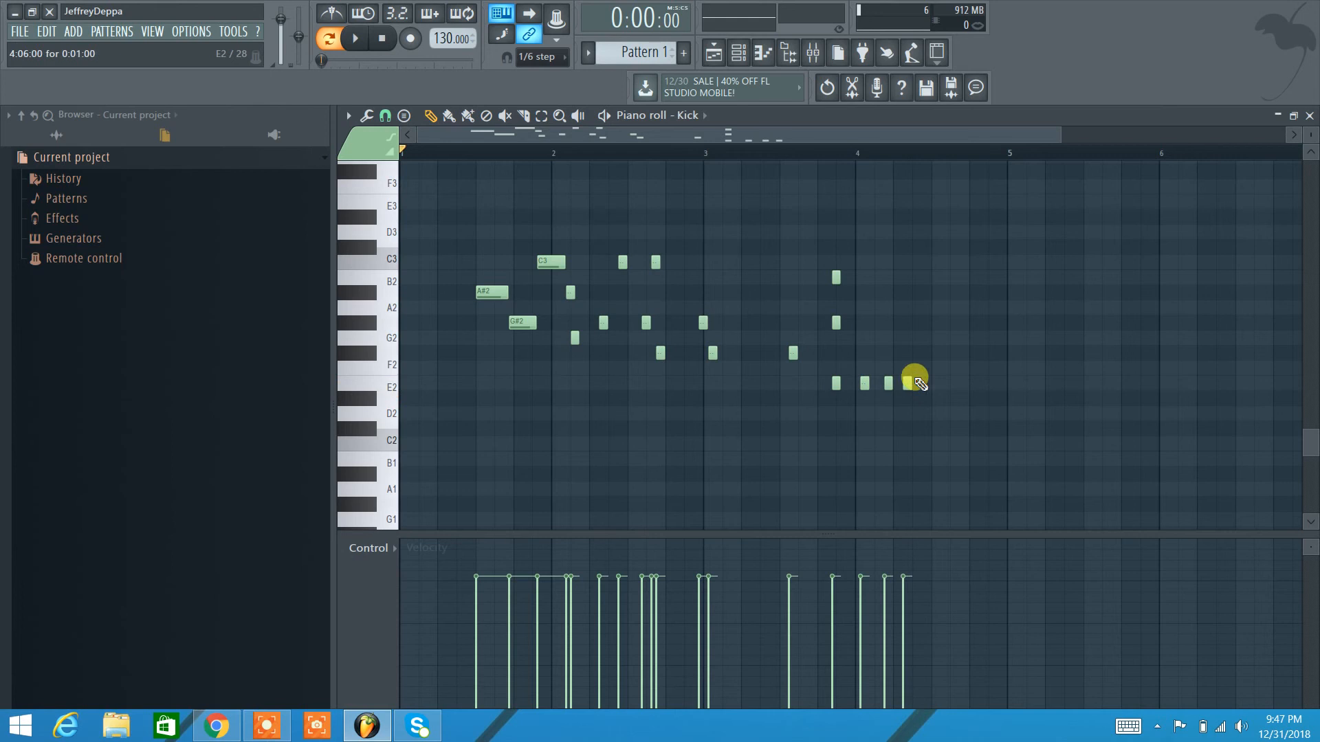
left_click(908, 383)
Turn off the Only one stamp option and stamp four Major chords across bars 4 and 5, on E2, F2, E2 and E2
left_click(349, 114)
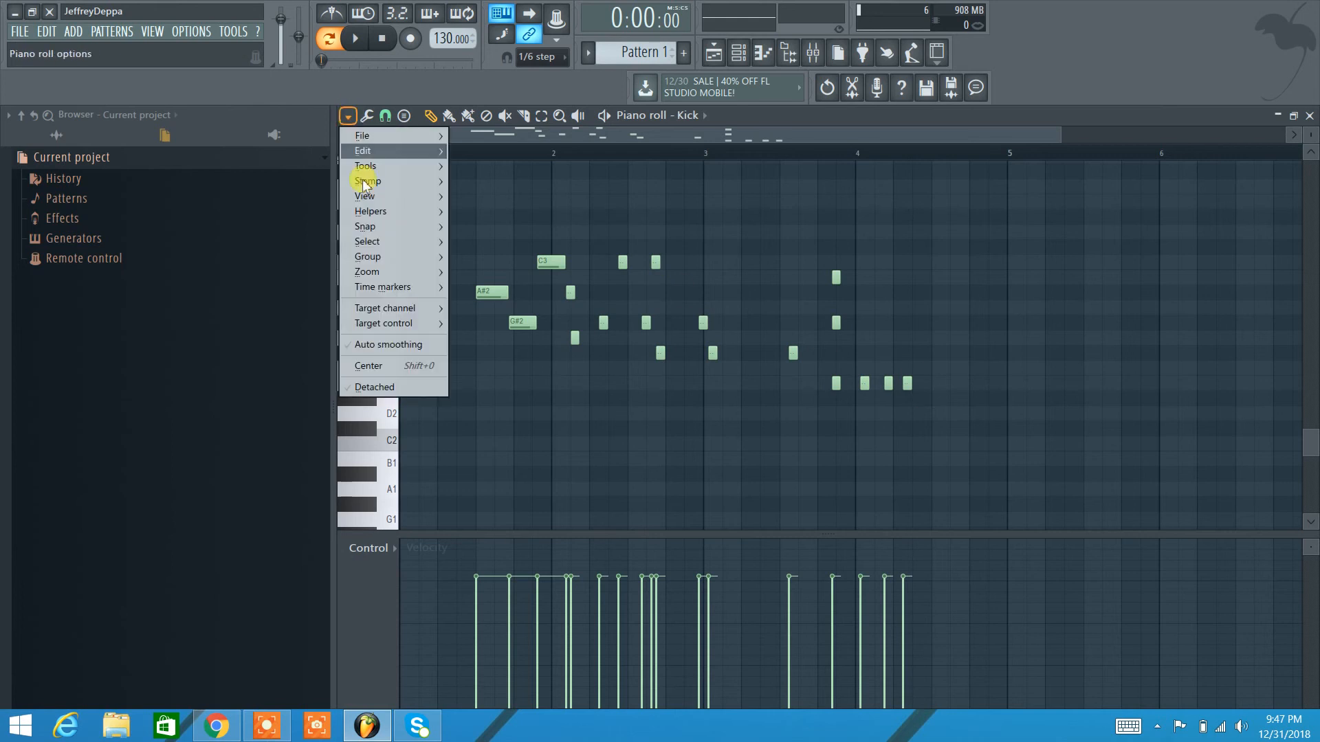
mouse_move(377, 182)
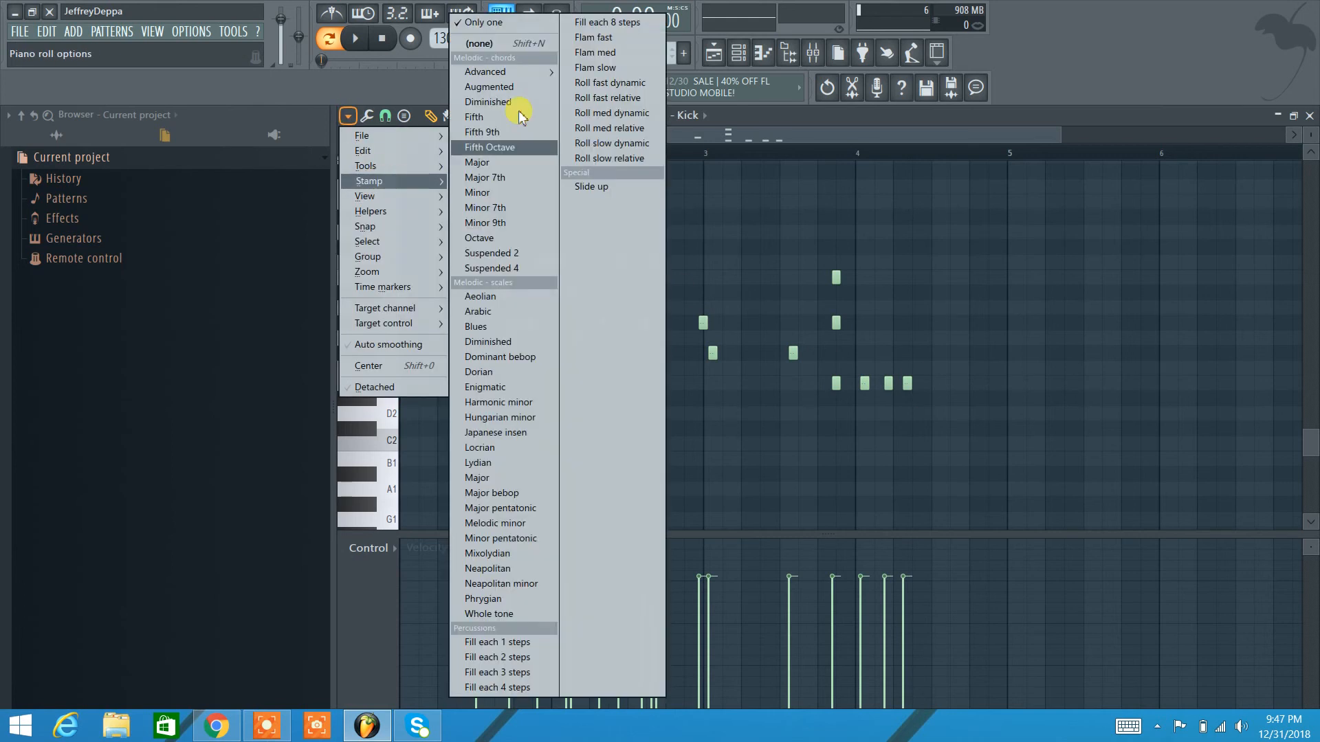
left_click(522, 26)
left_click(349, 115)
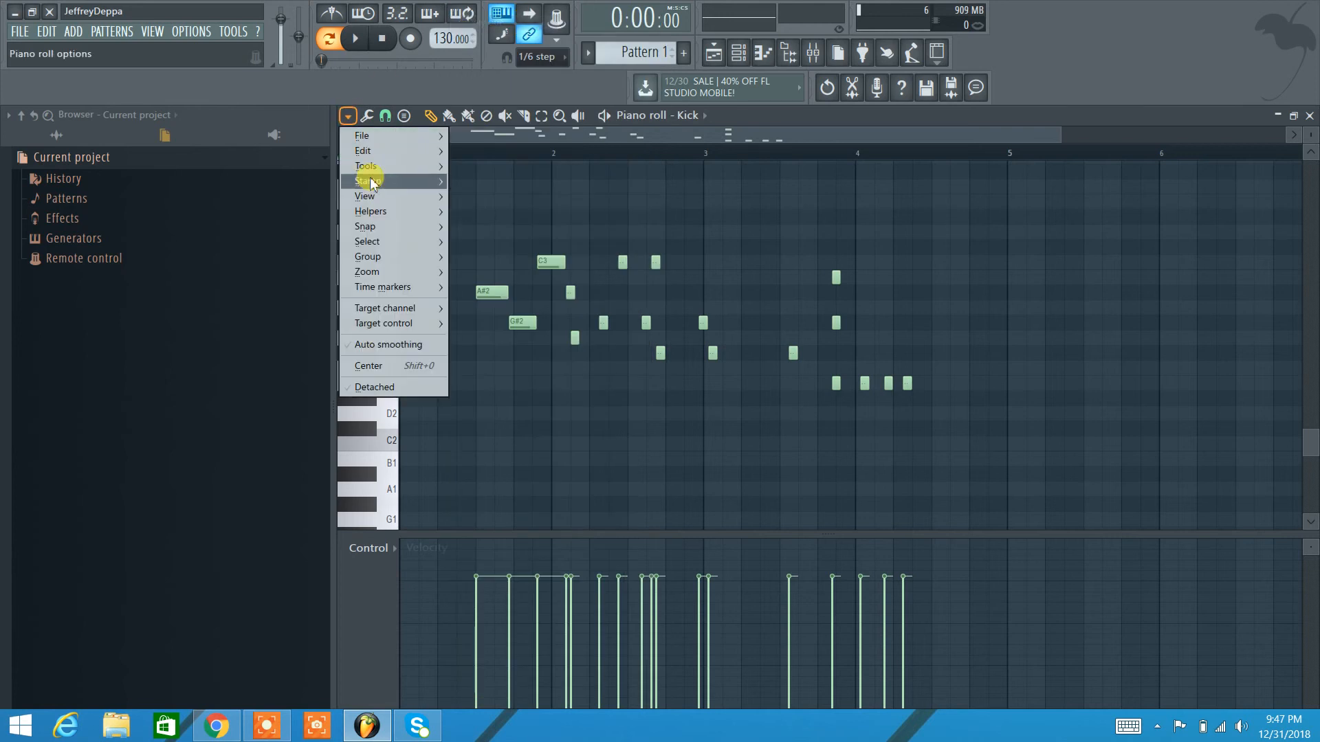
mouse_move(371, 183)
left_click(502, 167)
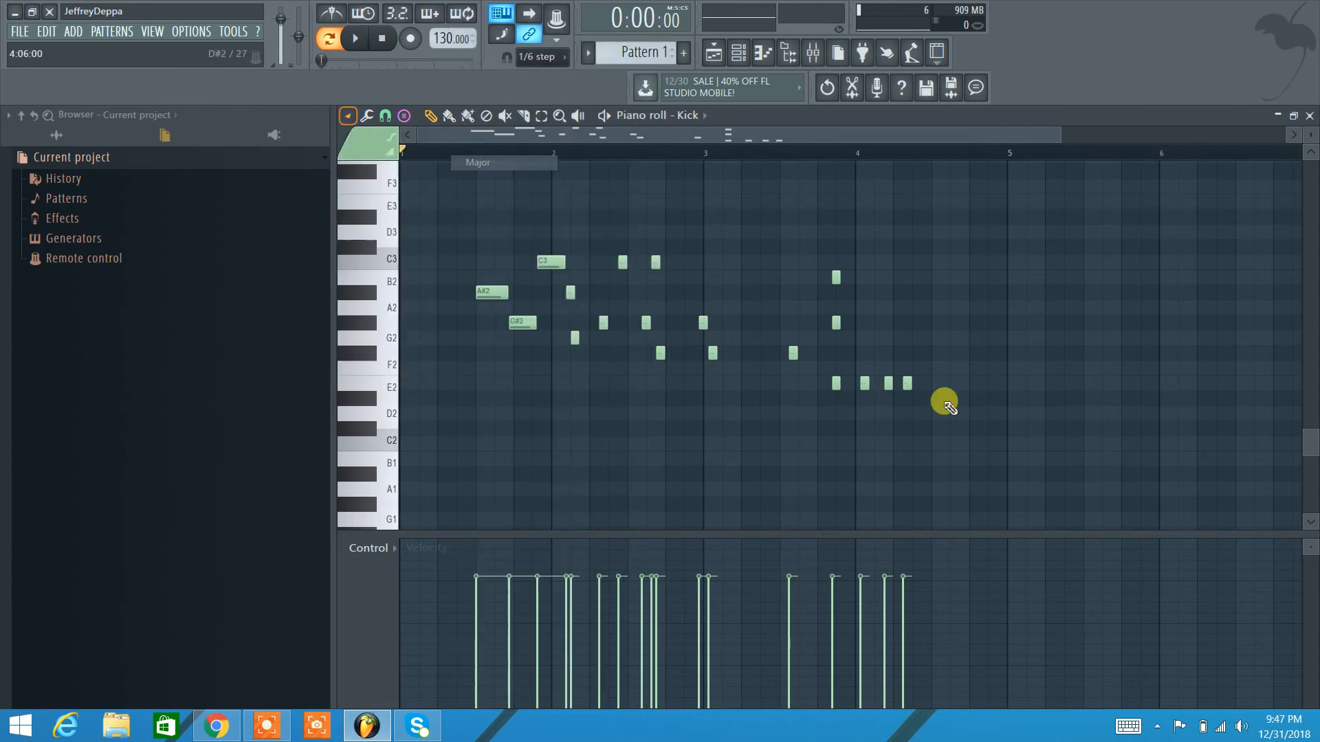
left_click(948, 383)
left_click(983, 368)
left_click(1026, 383)
left_click(1083, 382)
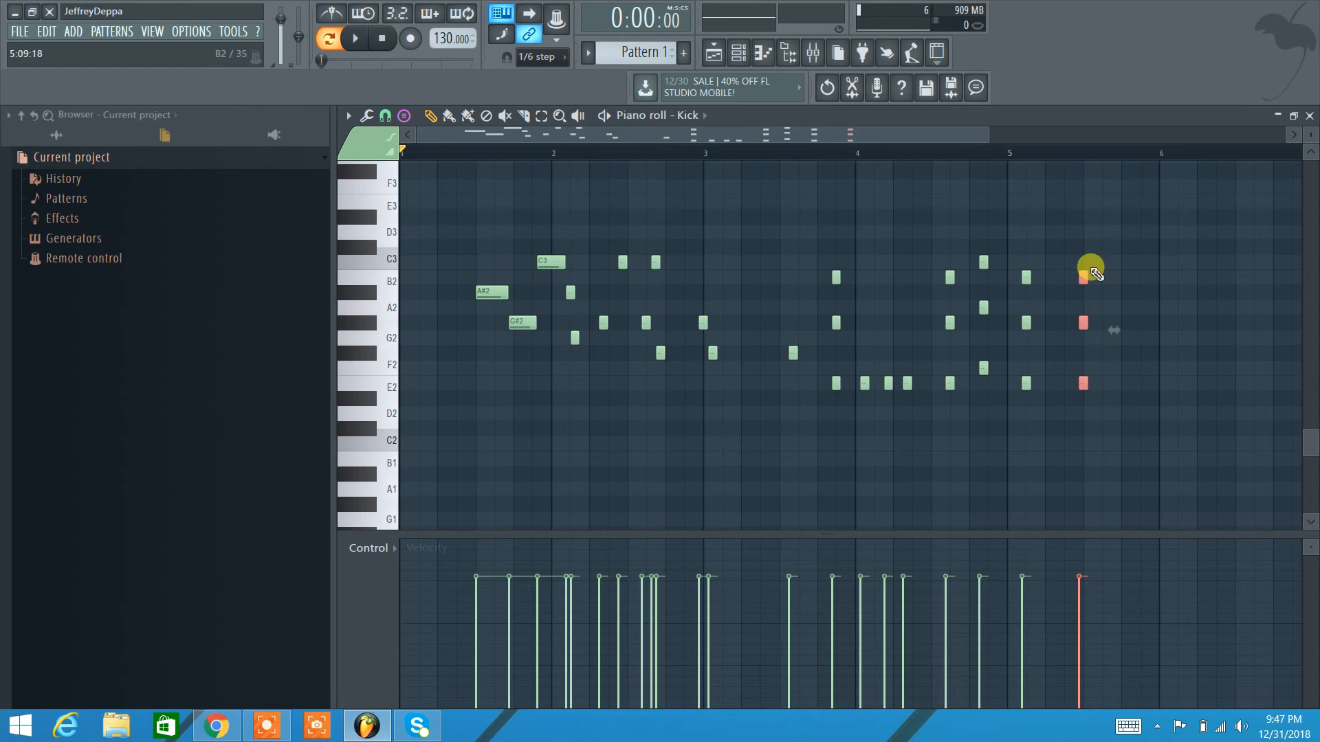
Select the last chord in bar 5, try the strumizer on it with an adjusted Start time strength, and close it without accepting
left_click_drag(1107, 423, 1072, 250)
left_click(348, 114)
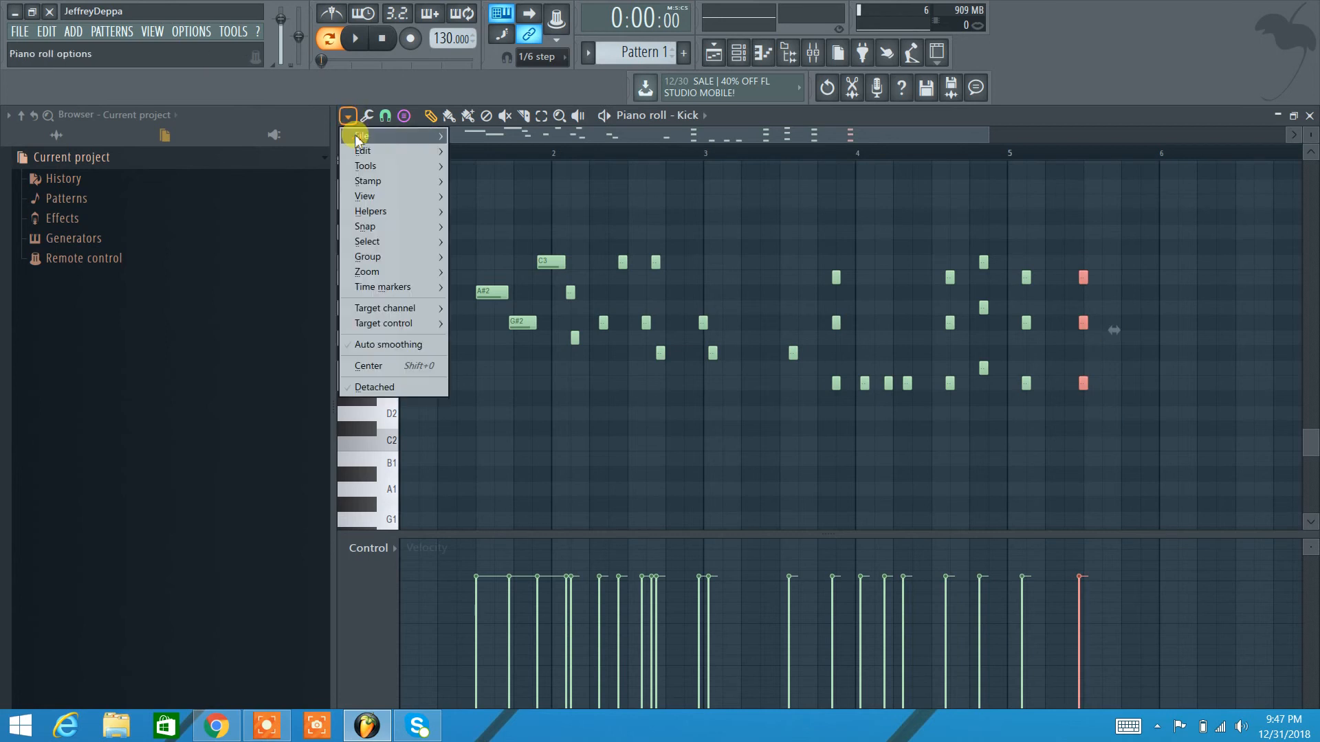
mouse_move(369, 167)
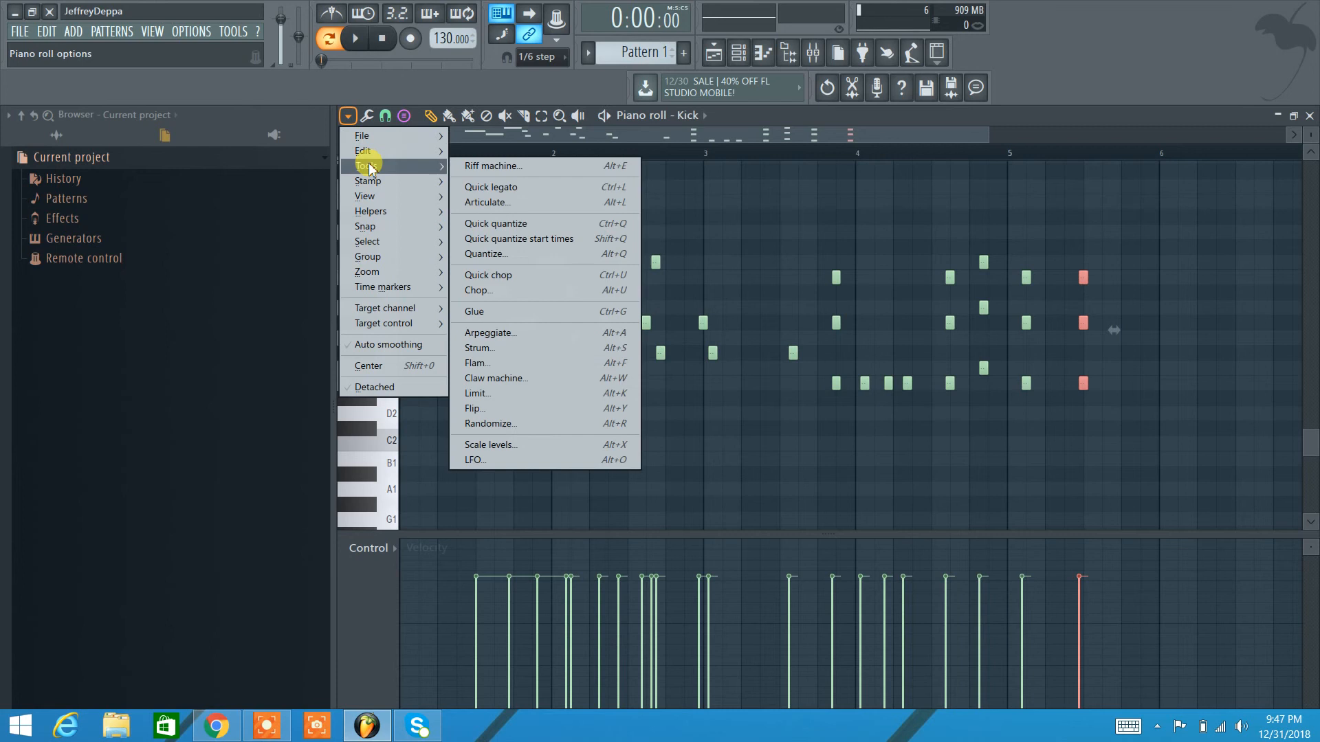
left_click(548, 352)
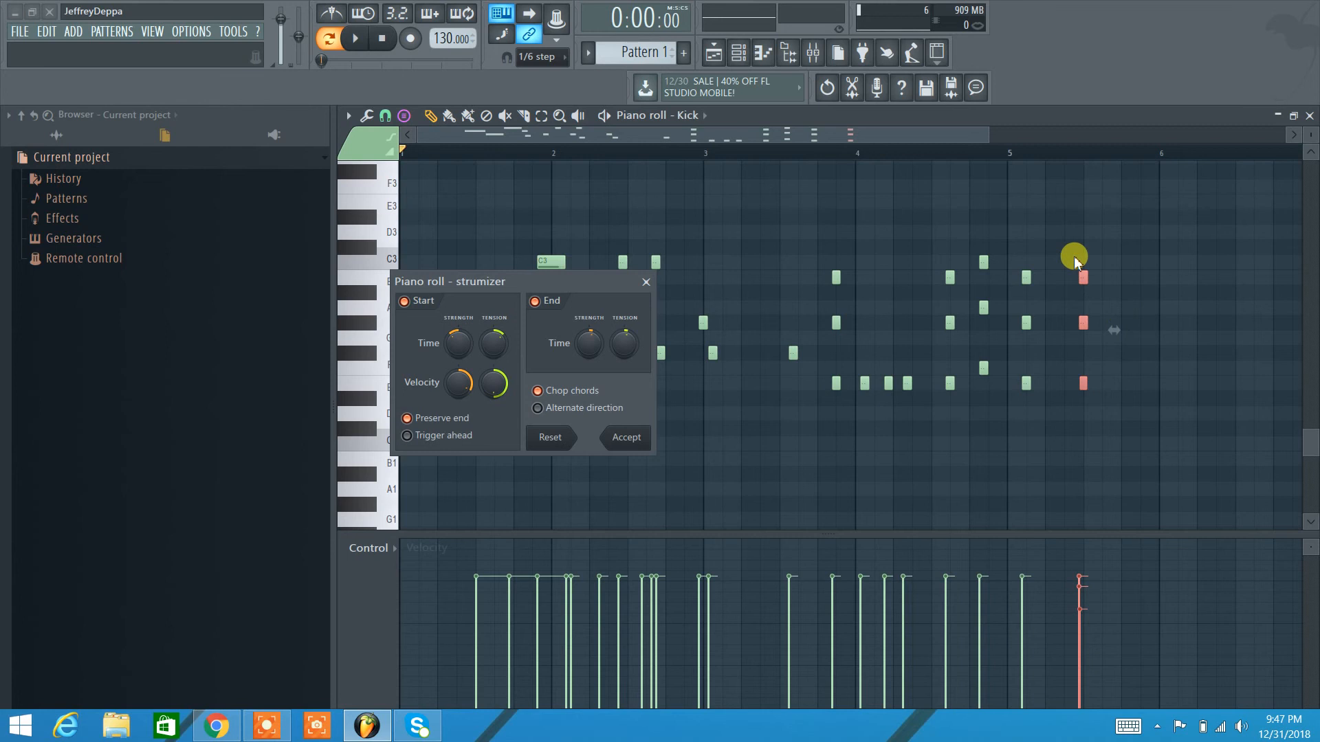
mouse_move(459, 344)
left_mouse_down()
mouse_move(461, 406)
mouse_move(459, 357)
left_mouse_up()
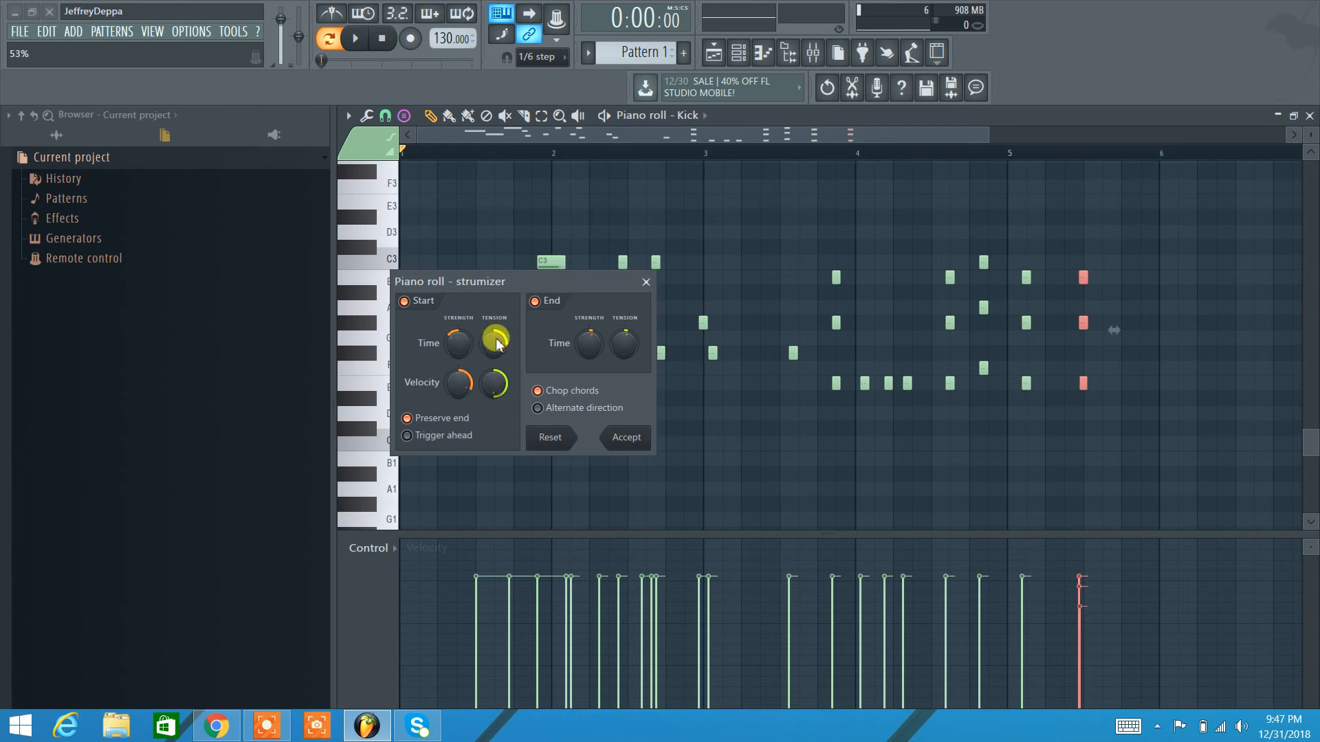
left_click(647, 282)
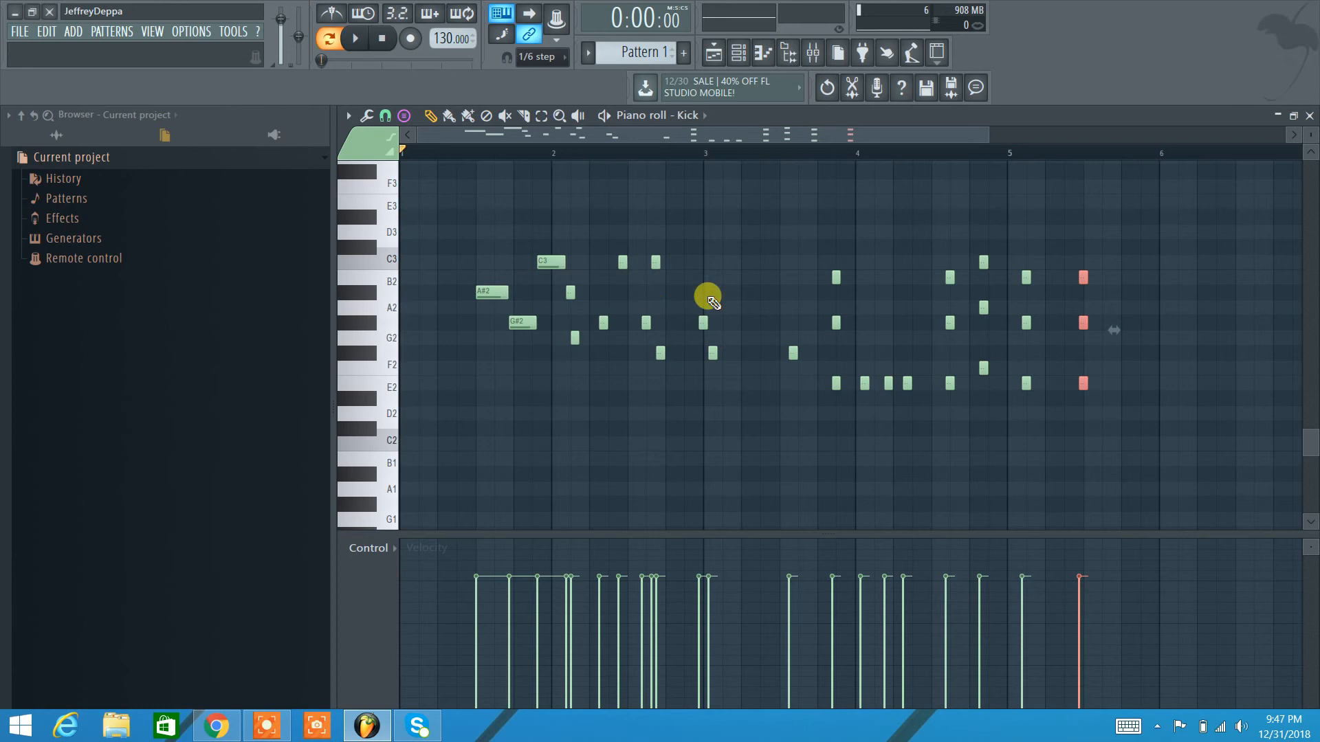
Reselect the last chord in bar 5 and set the stamp to (none)
left_click(1135, 413)
left_click_drag(1087, 351, 1072, 271)
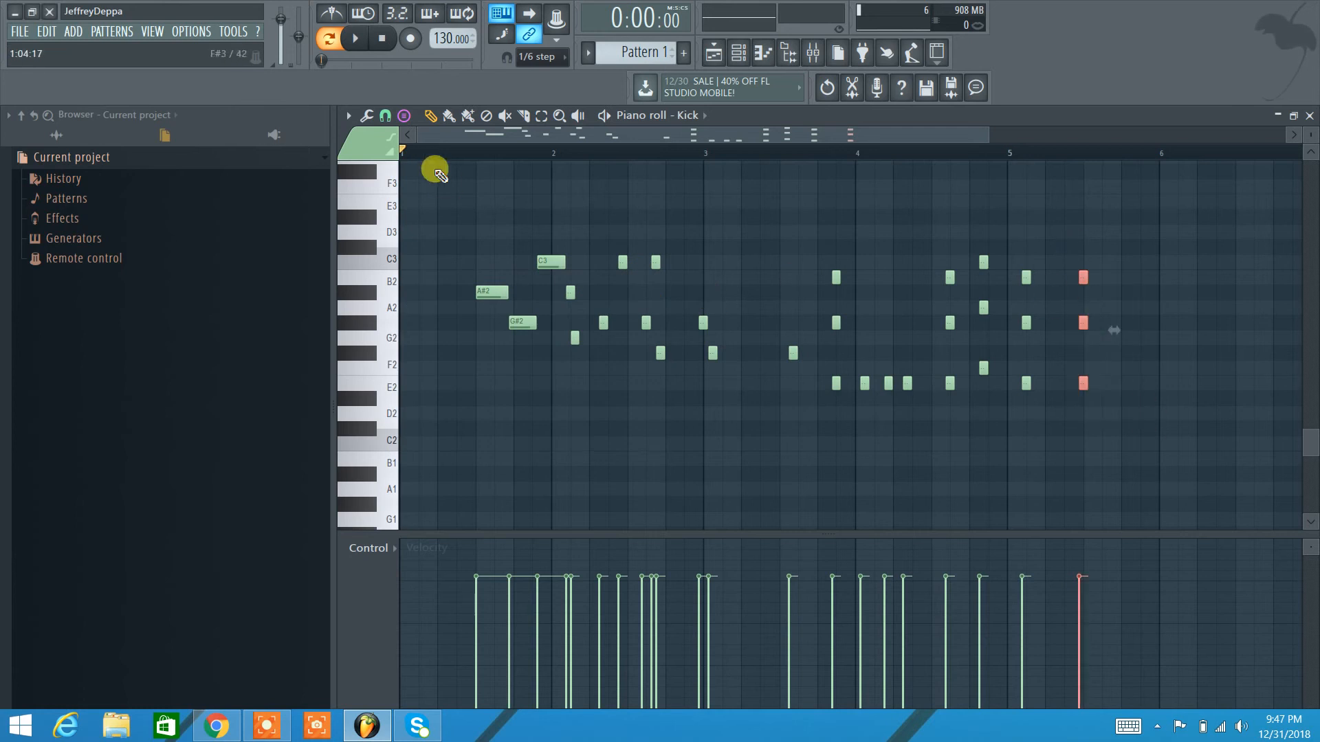
left_click(407, 117)
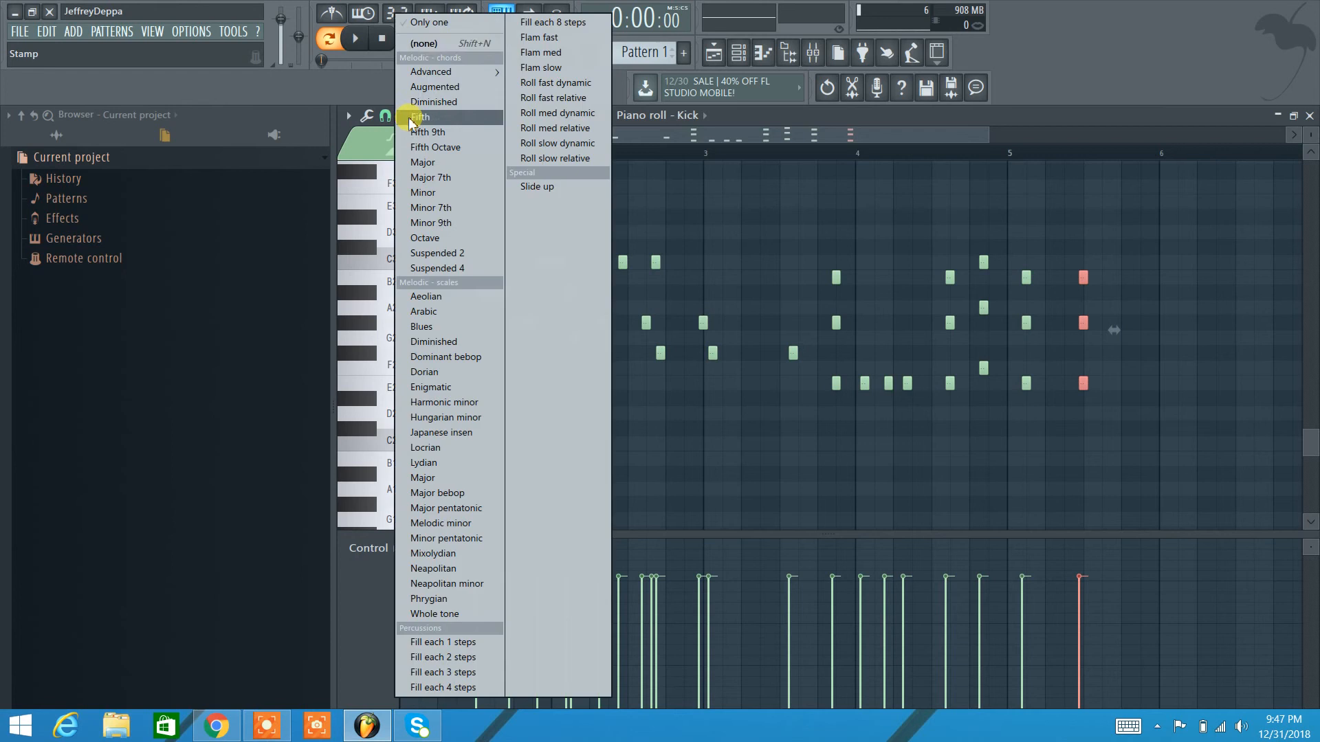
left_click(435, 42)
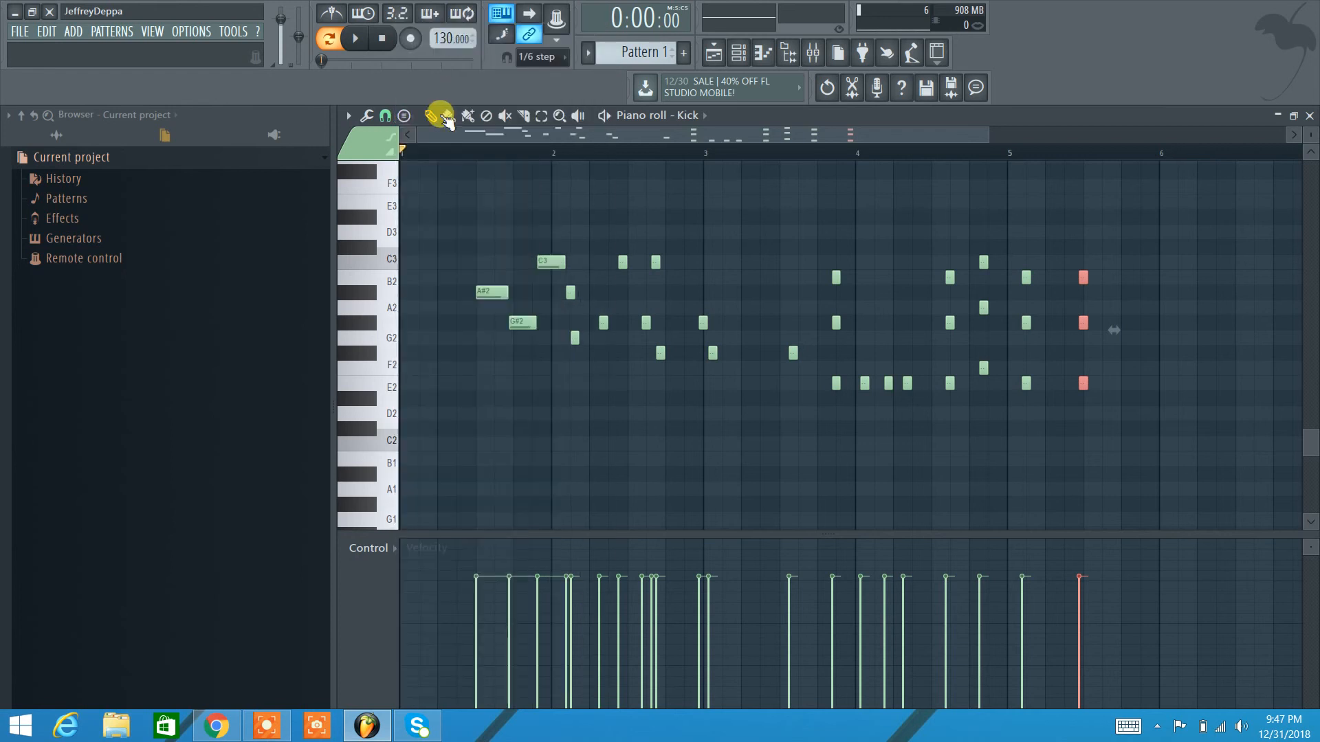
Try strumming the selected chord again with a stronger Start time strength, and close the strumizer without accepting
left_click(348, 115)
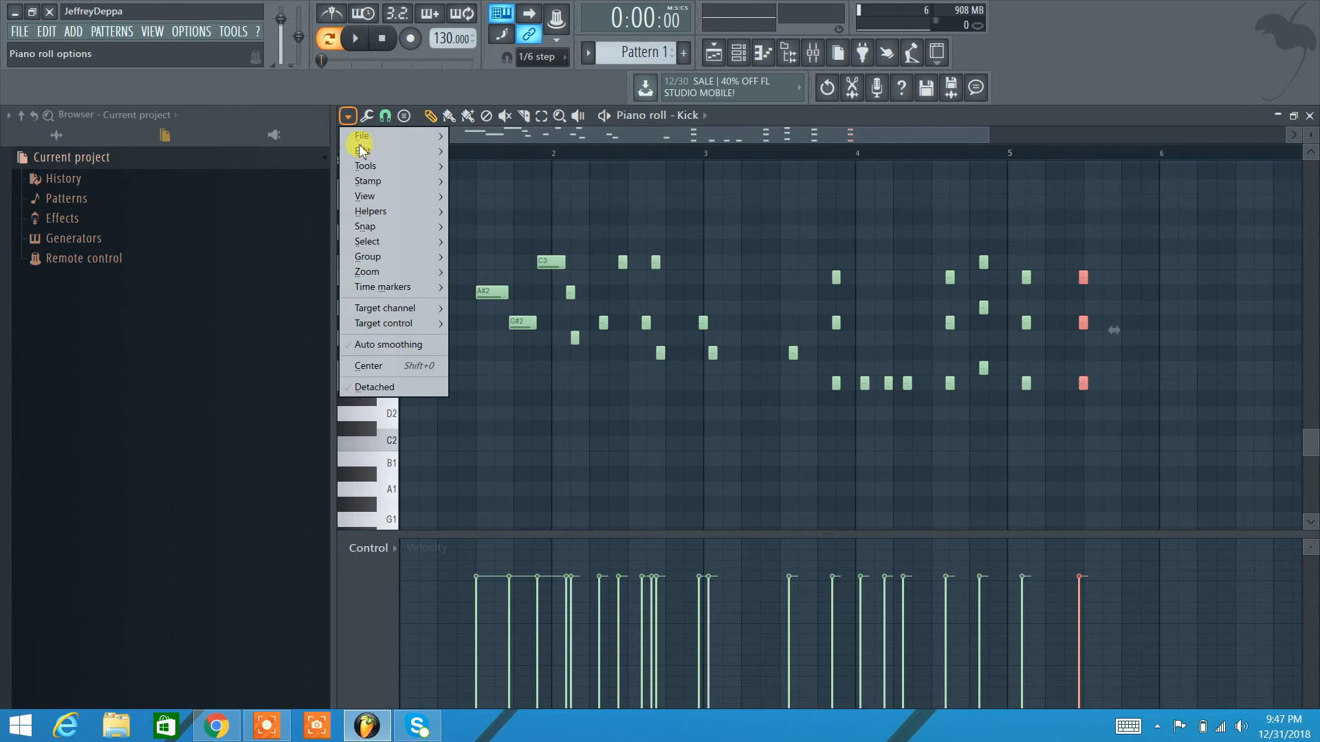
mouse_move(367, 172)
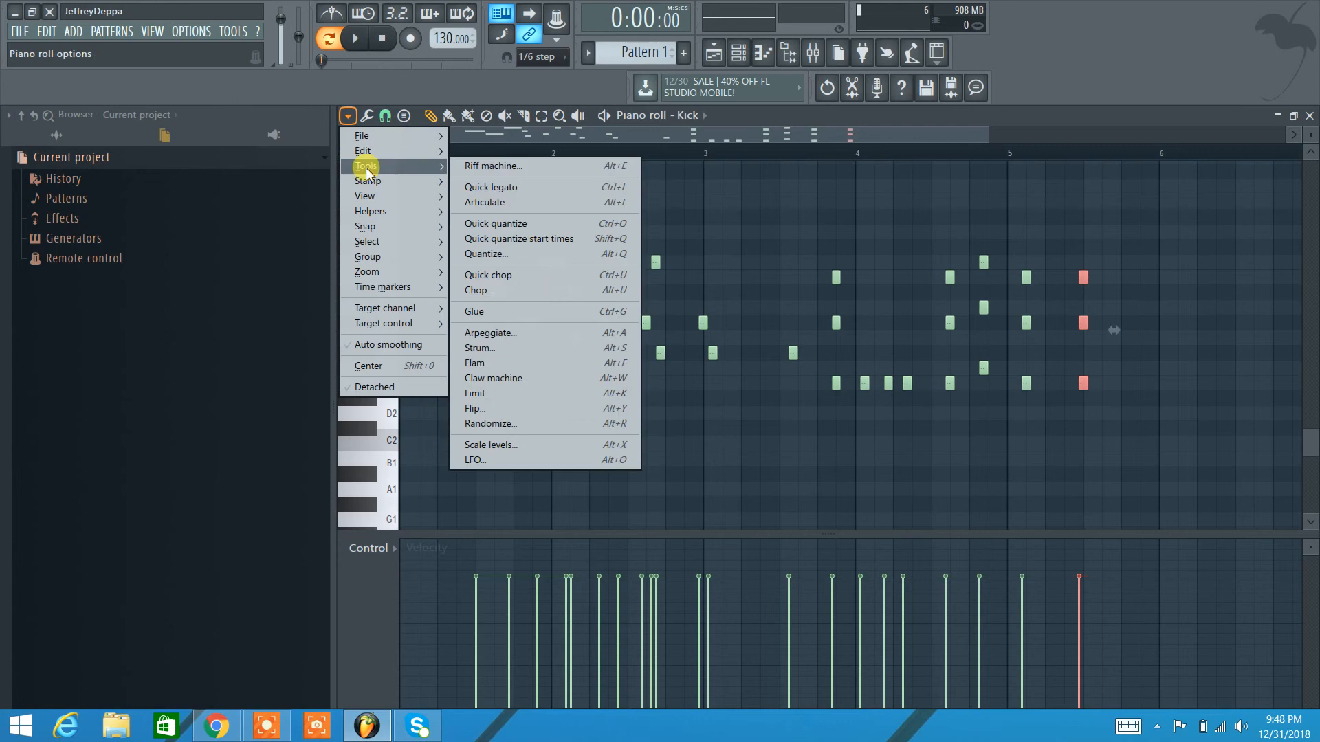
left_click(494, 347)
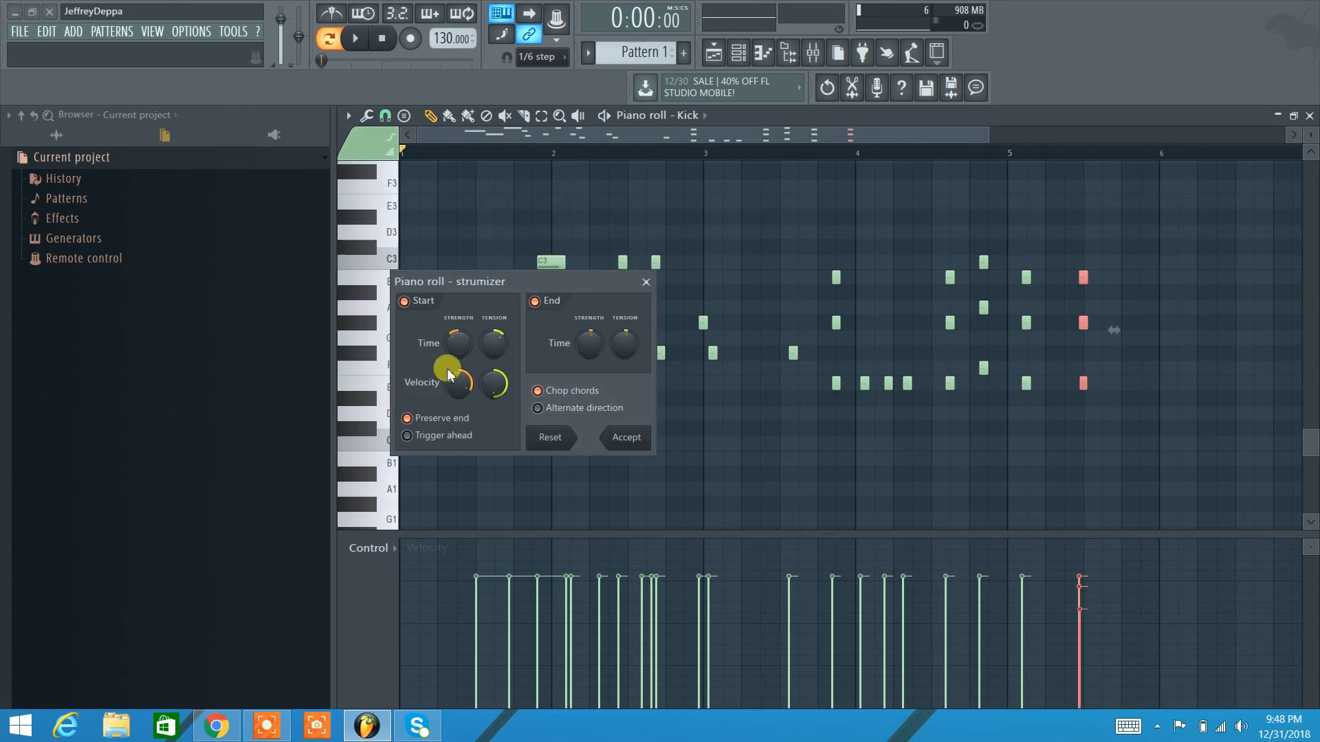
left_click_drag(450, 341, 451, 338)
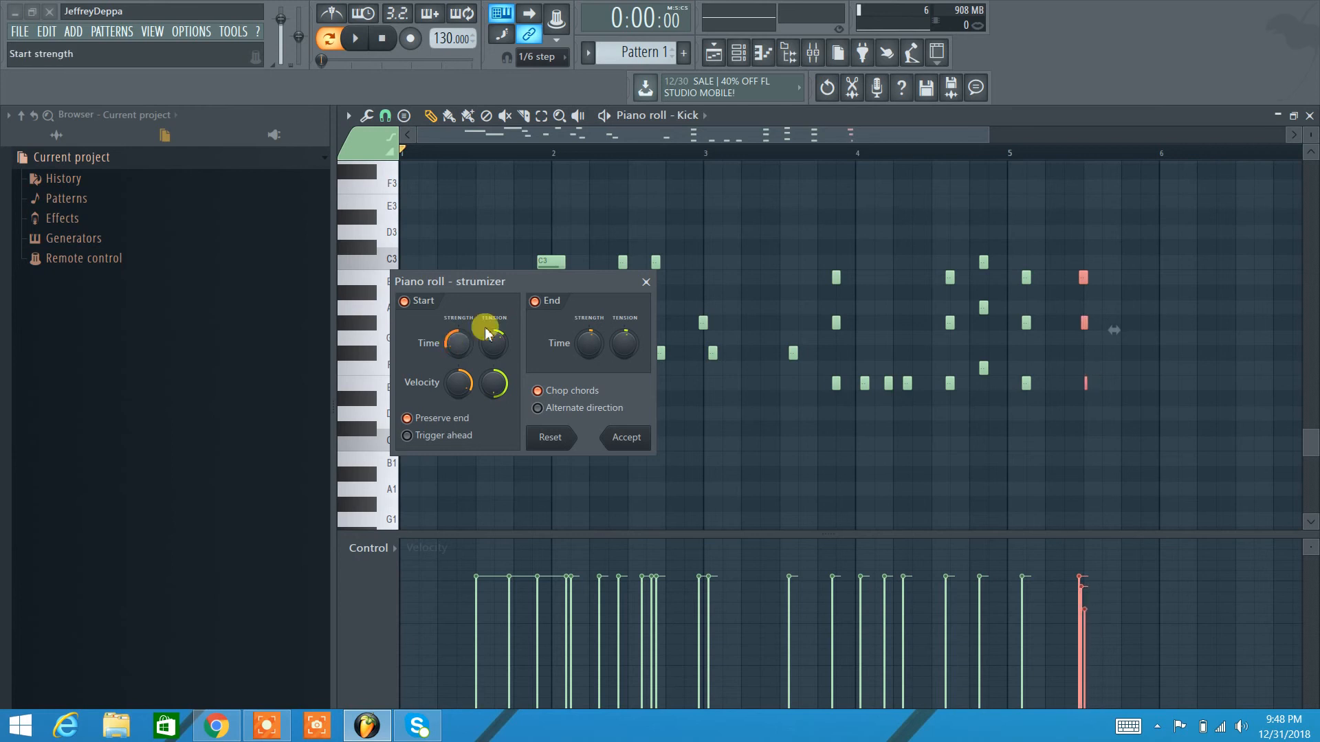
left_click(646, 282)
left_click(348, 118)
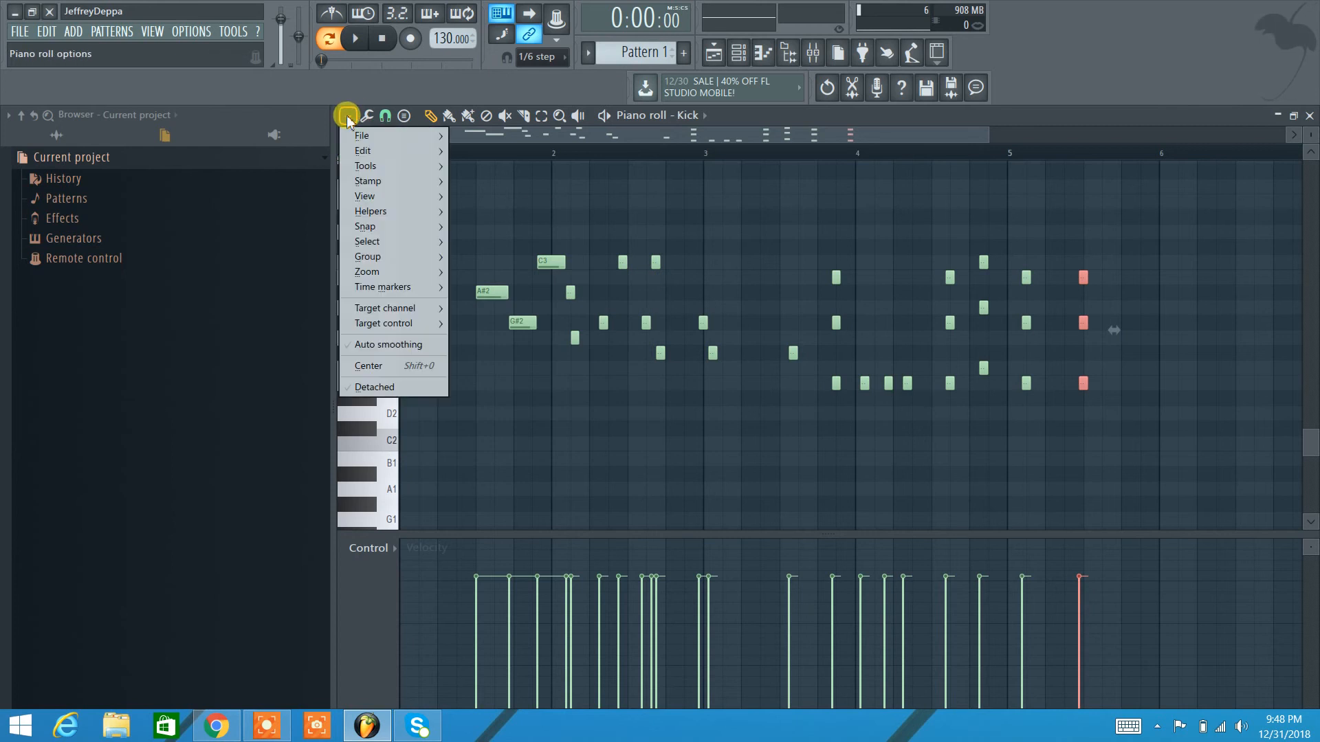
mouse_move(376, 172)
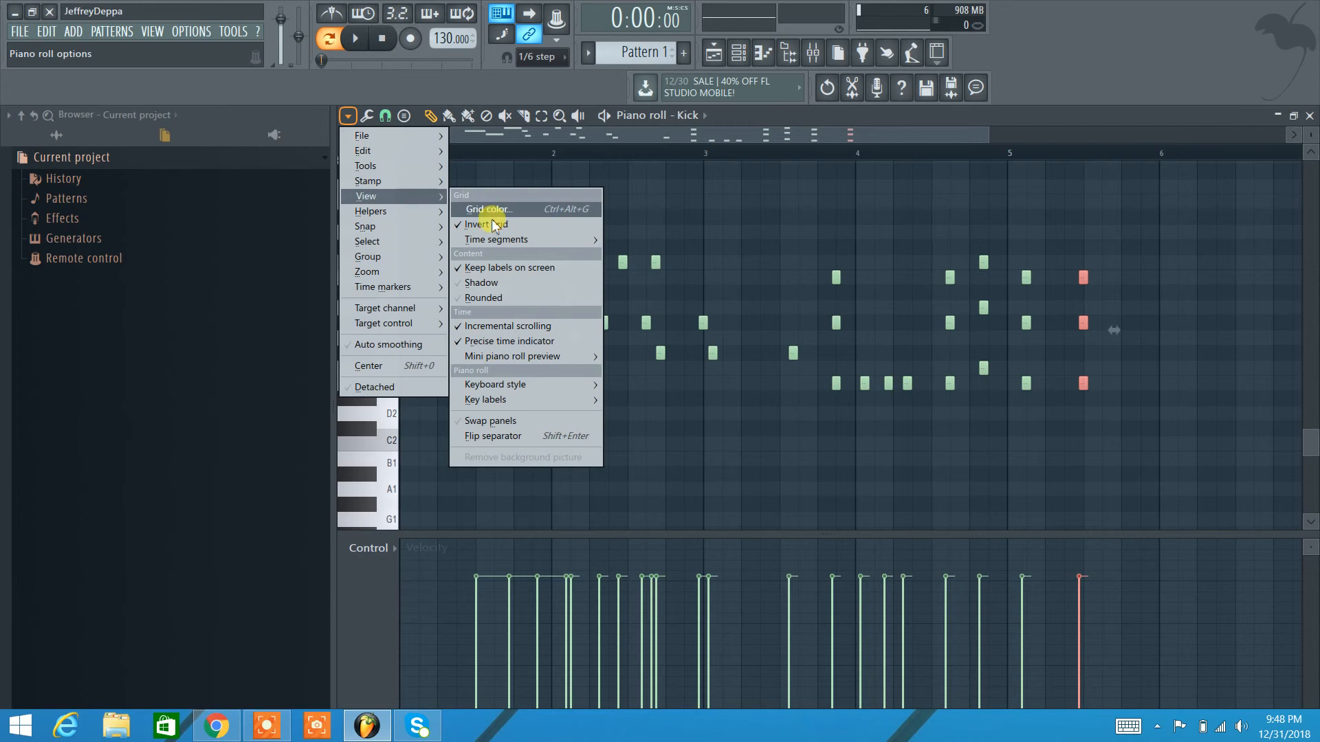
mouse_move(524, 241)
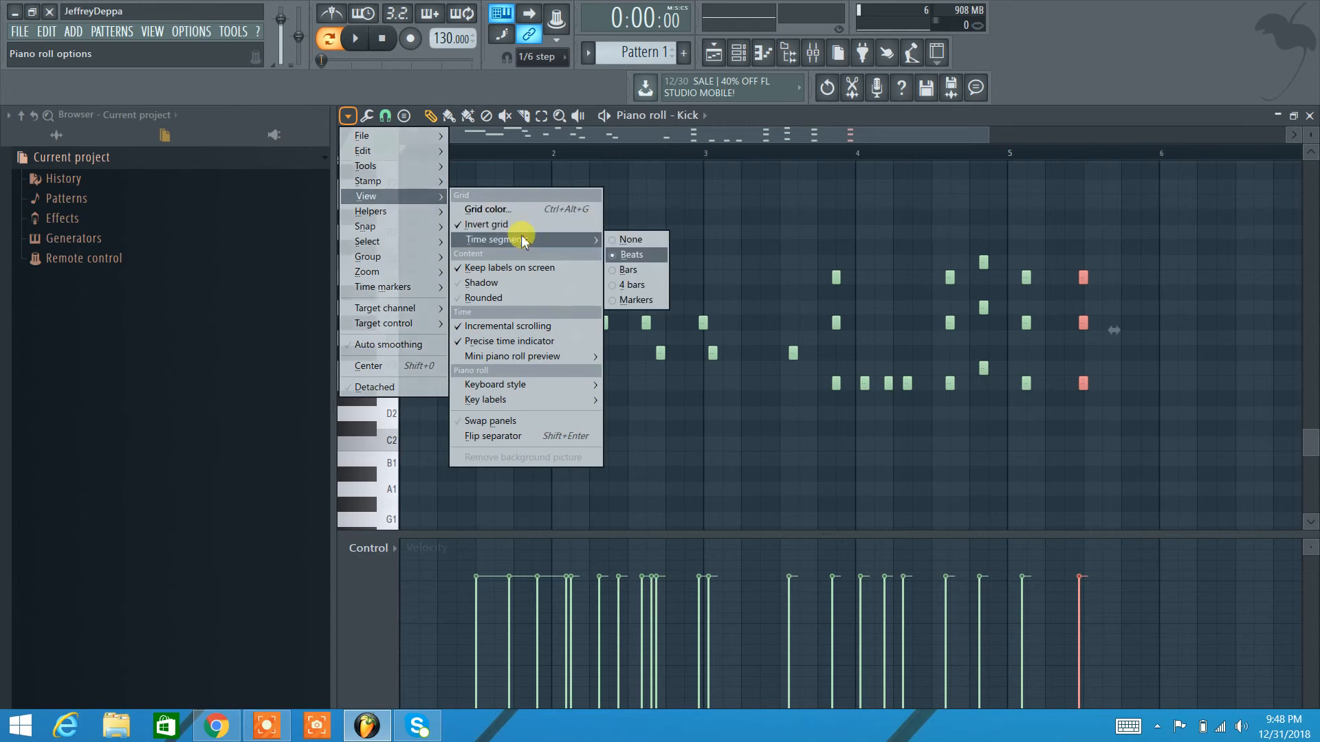
left_click(1049, 59)
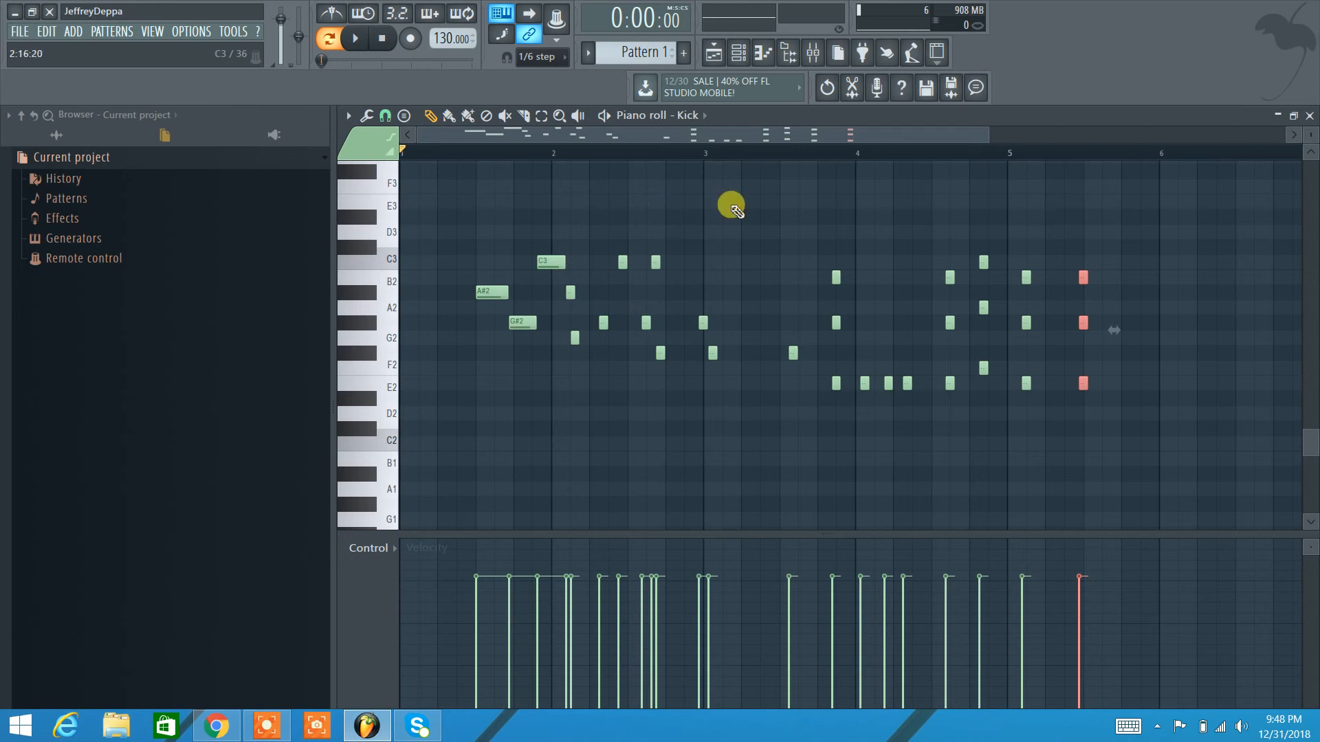
Set the piano roll grid's Time segments to Bars
left_click(347, 117)
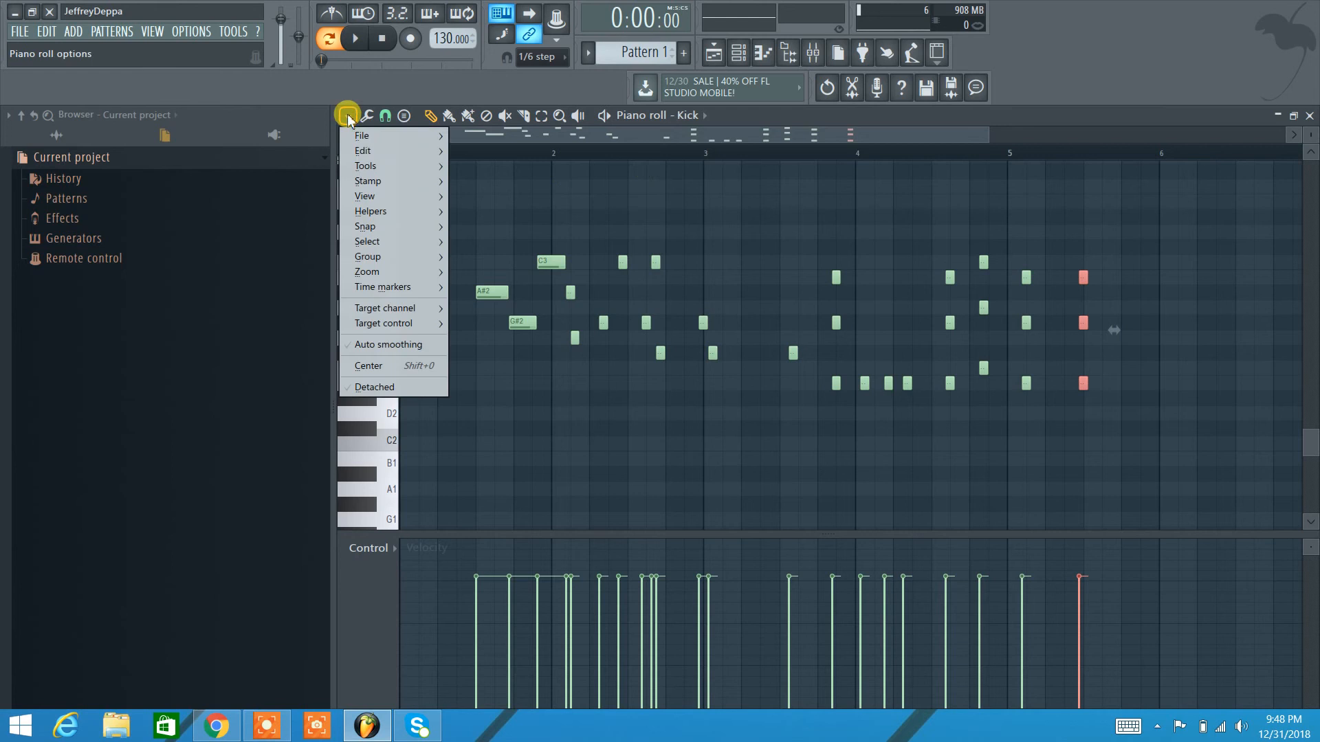
mouse_move(388, 199)
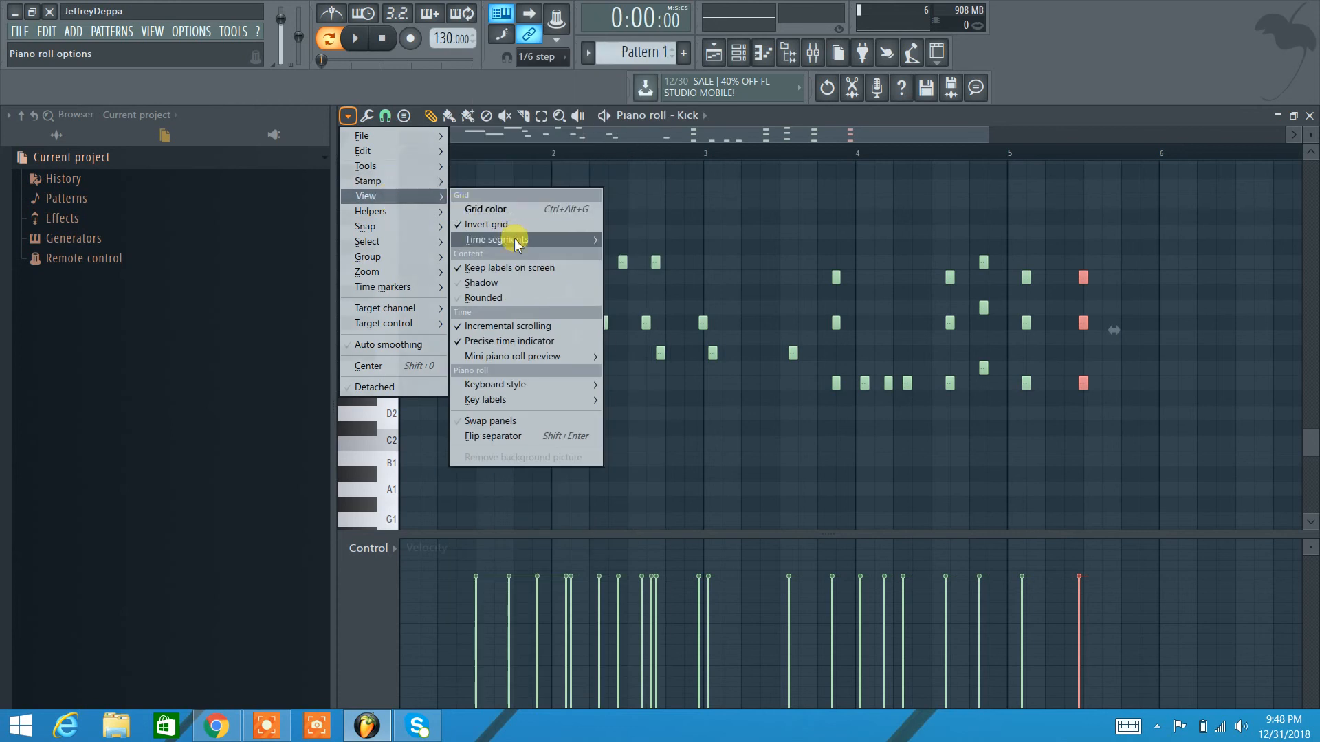
mouse_move(517, 244)
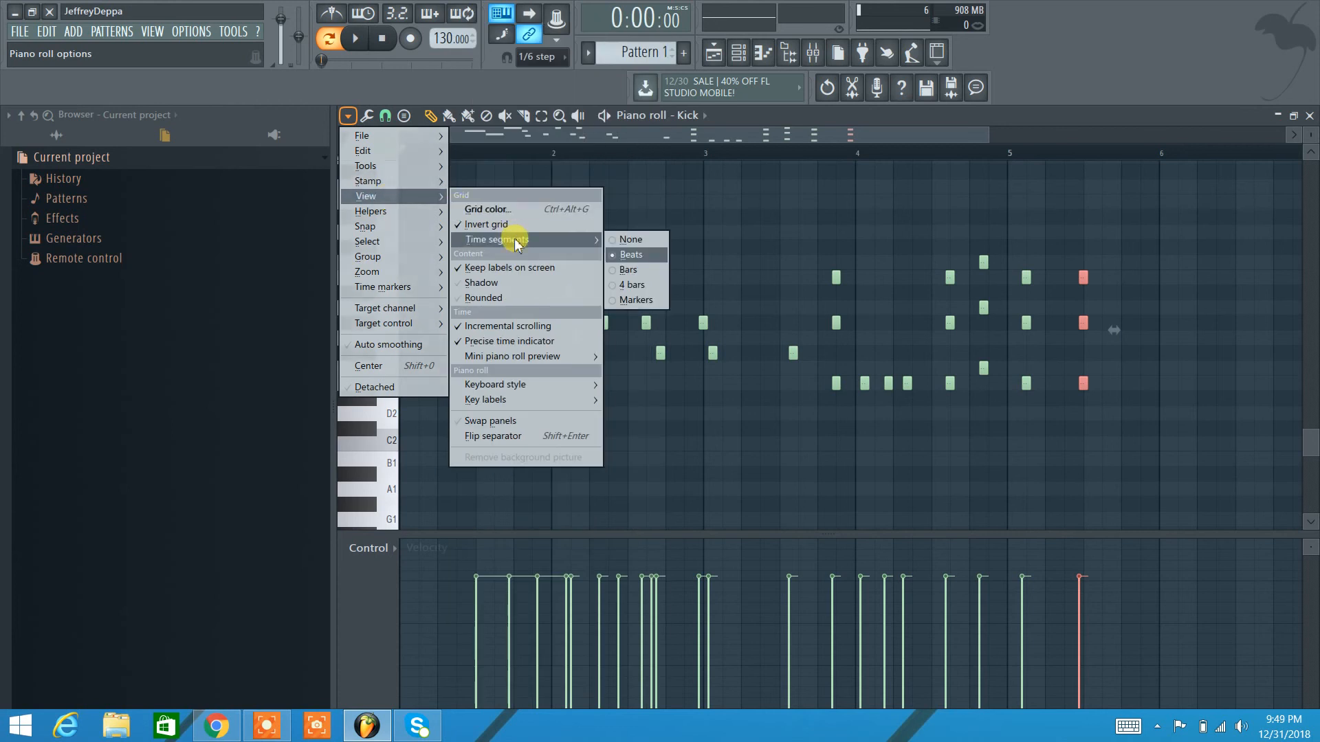
left_click(646, 275)
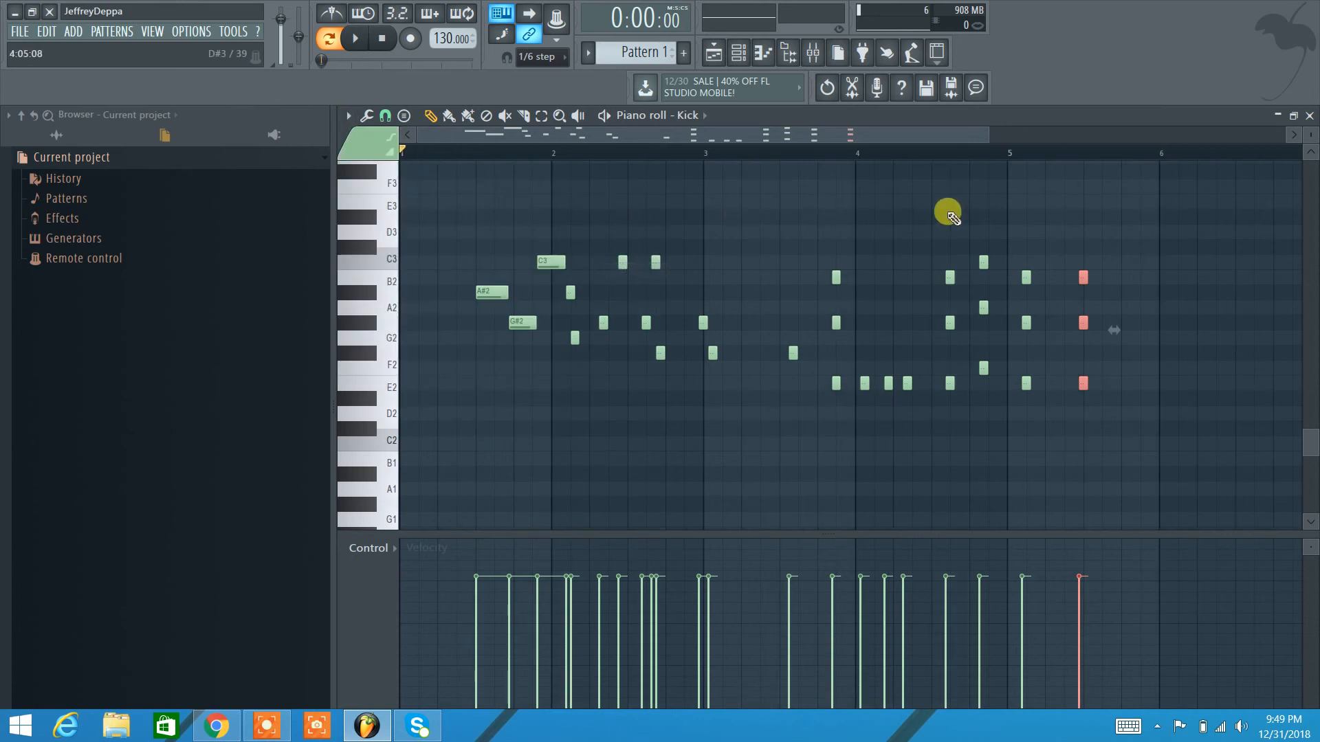
Set the piano roll's Key labels to None so the keyboard shows no note names
left_click(346, 117)
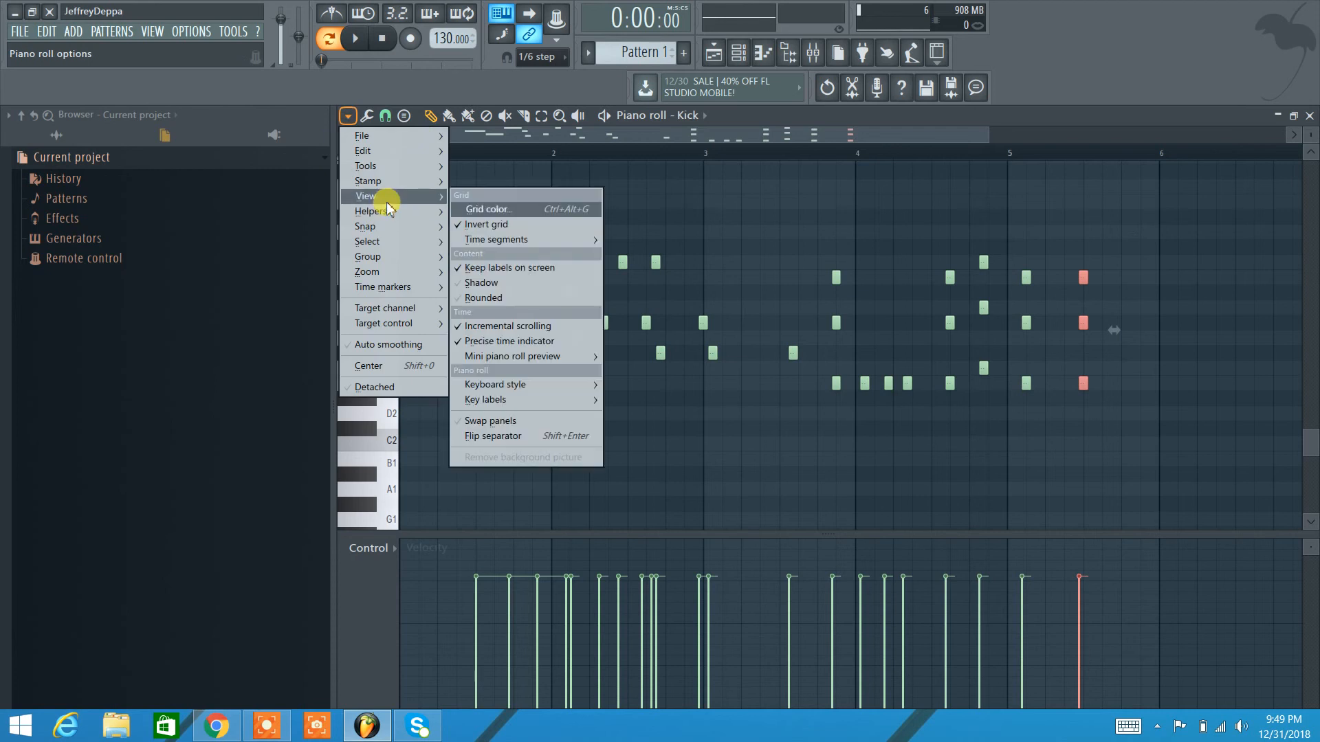
left_click(1022, 55)
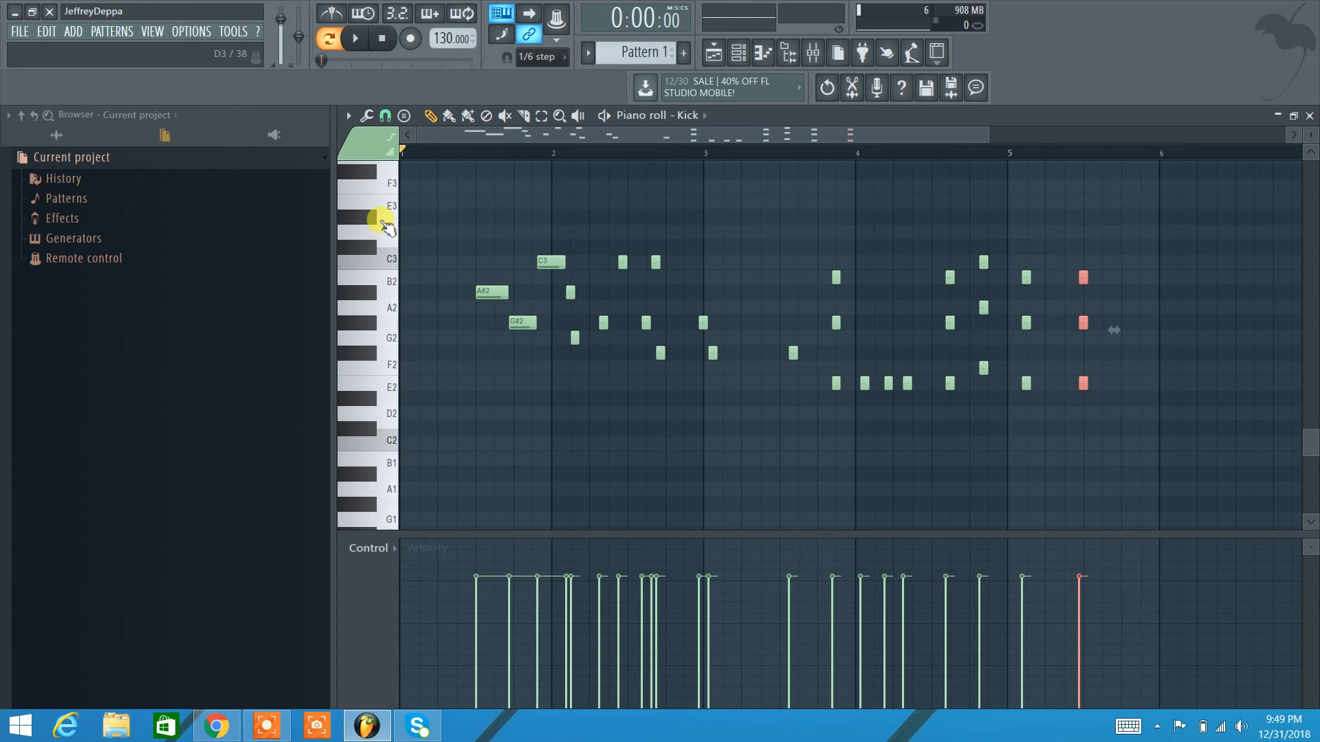
left_click(351, 117)
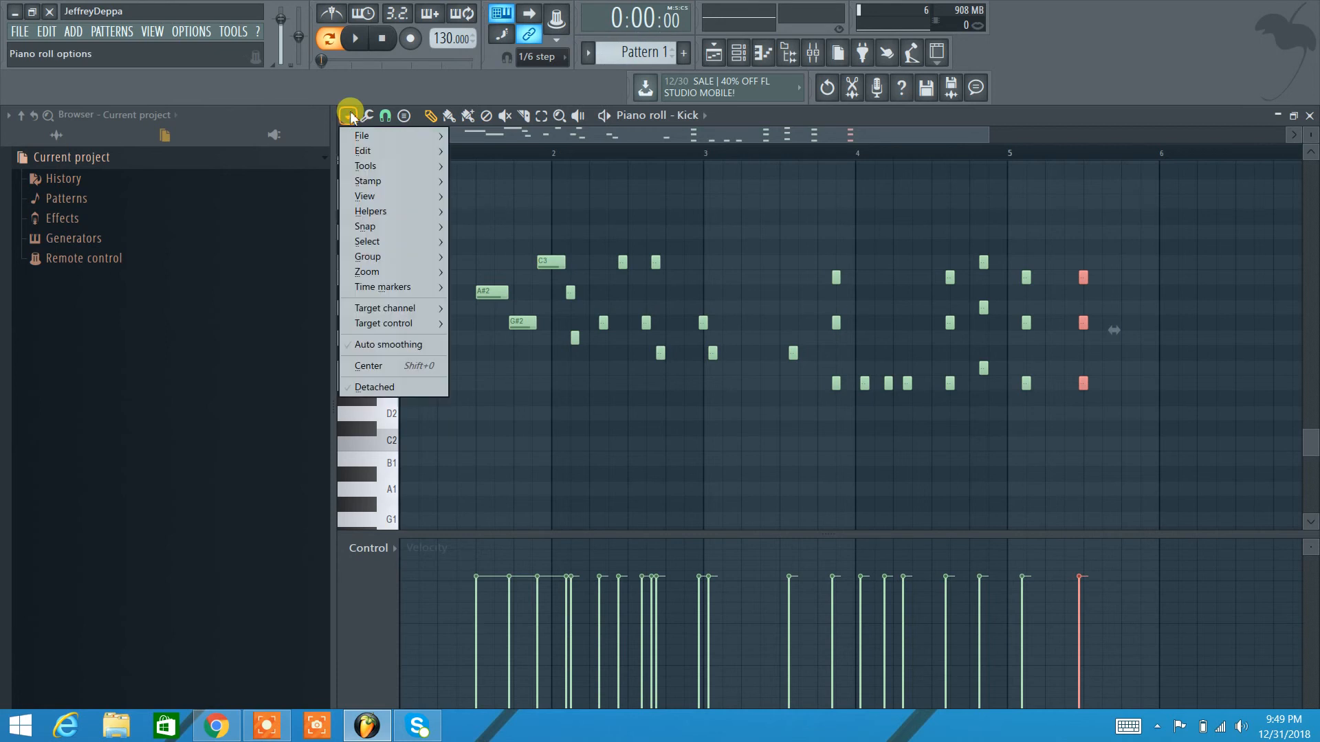
mouse_move(385, 195)
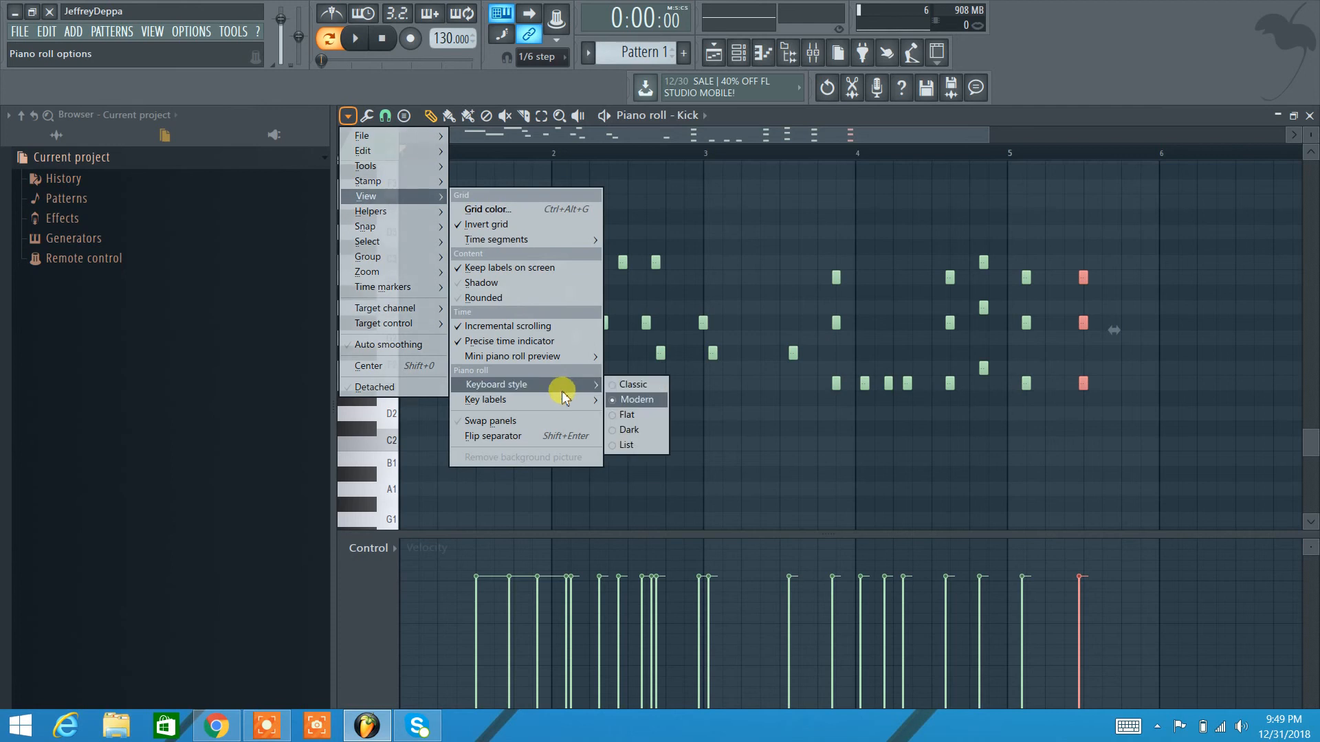
mouse_move(560, 403)
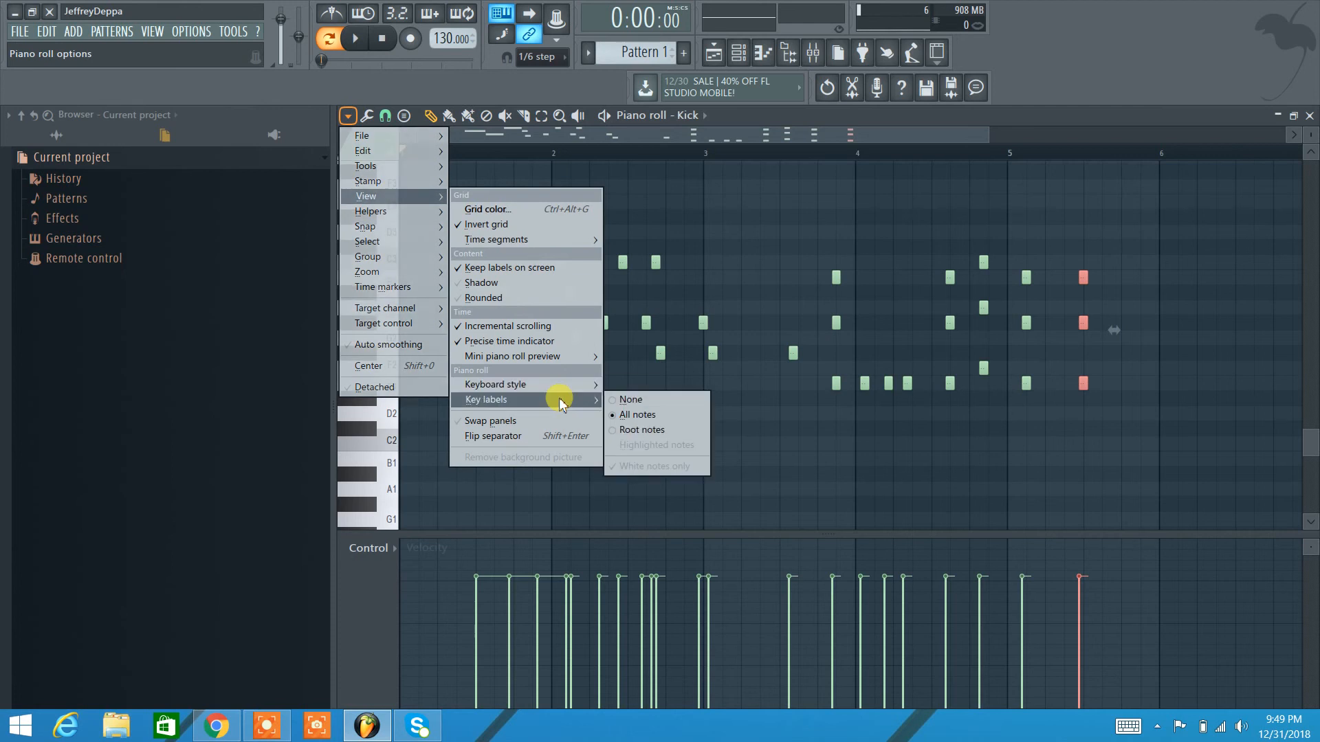
left_click(627, 416)
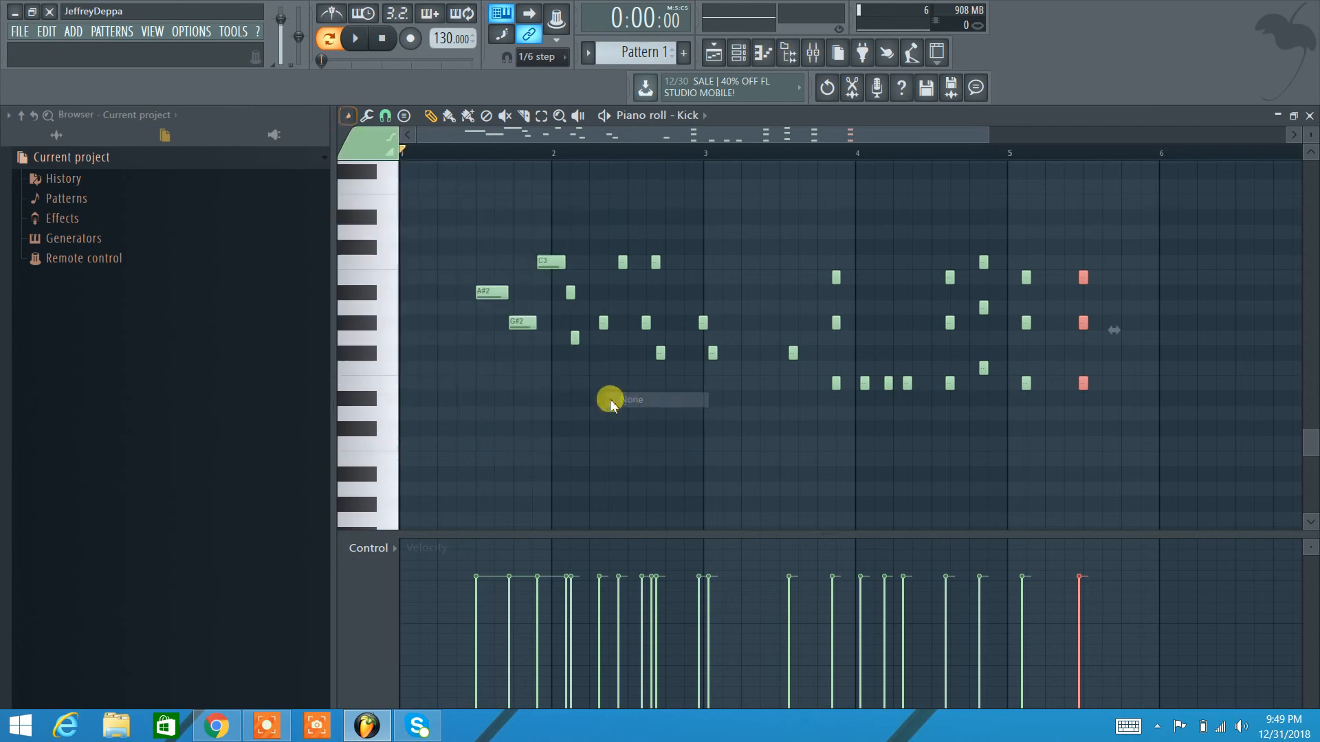
Review the piano roll's Helpers options, such as note grid highlights, ghost channels and background waveform, without changing them
left_click(347, 114)
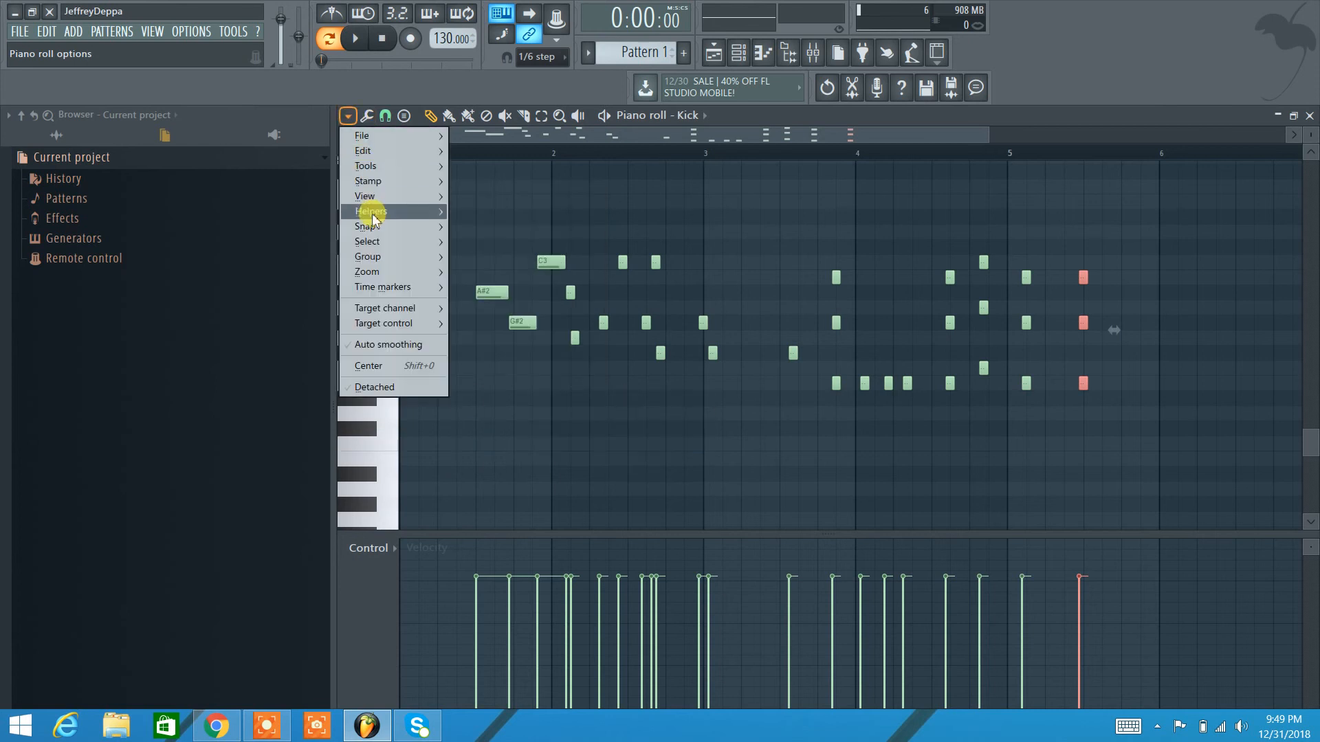
mouse_move(373, 217)
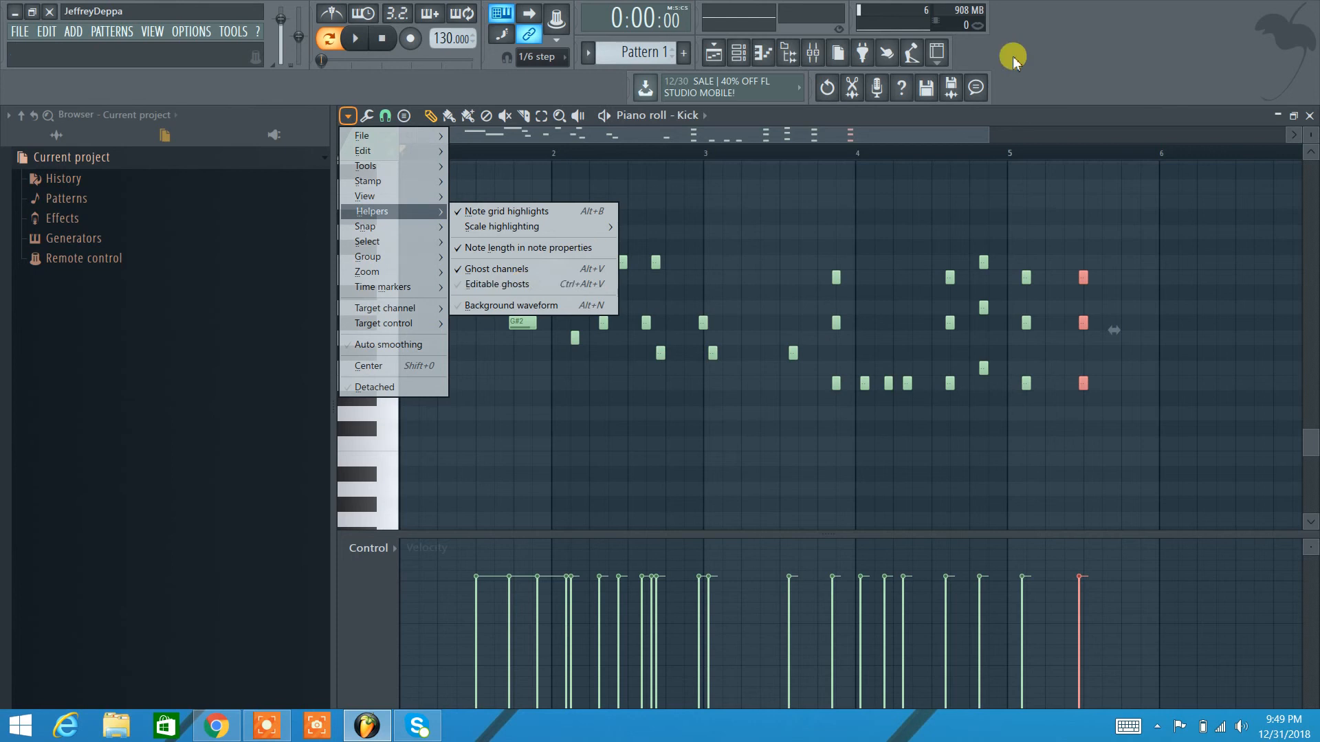
left_click(524, 285)
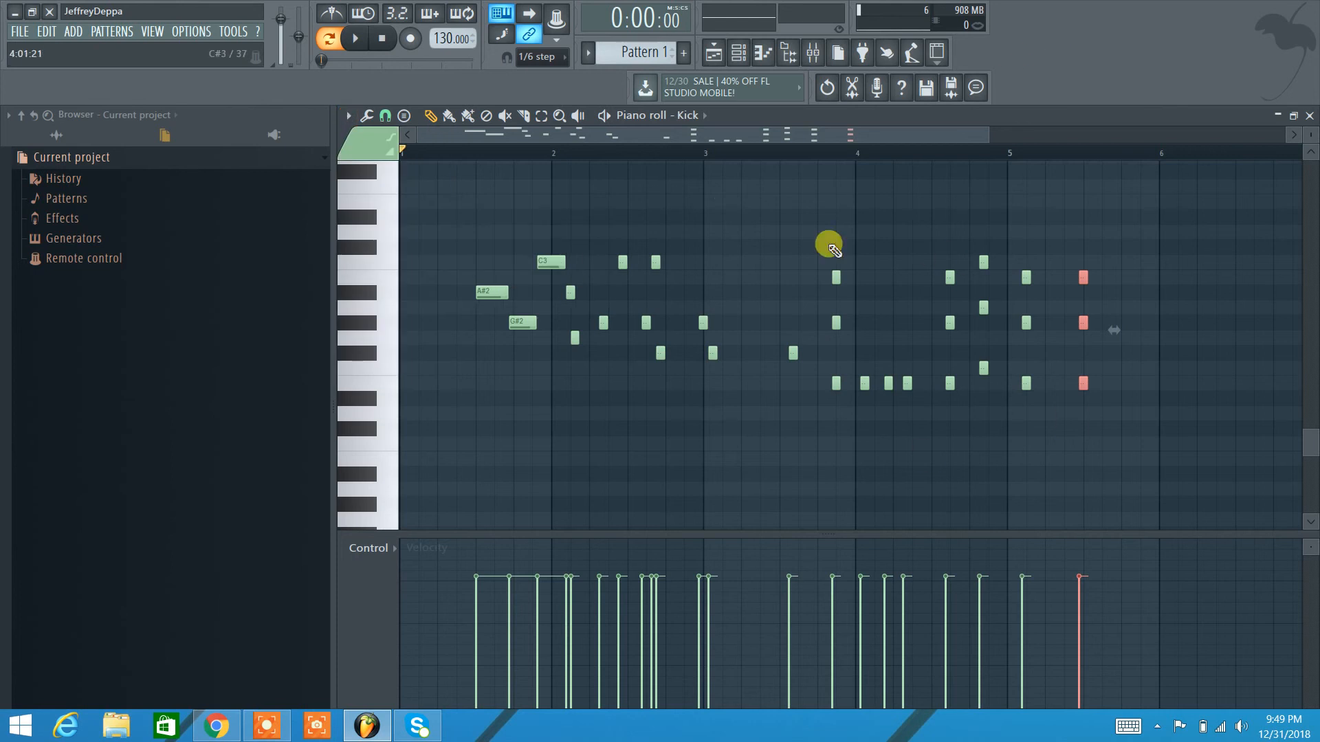
Show the channel rack to look over the project's channels, and hide it again
left_click(737, 53)
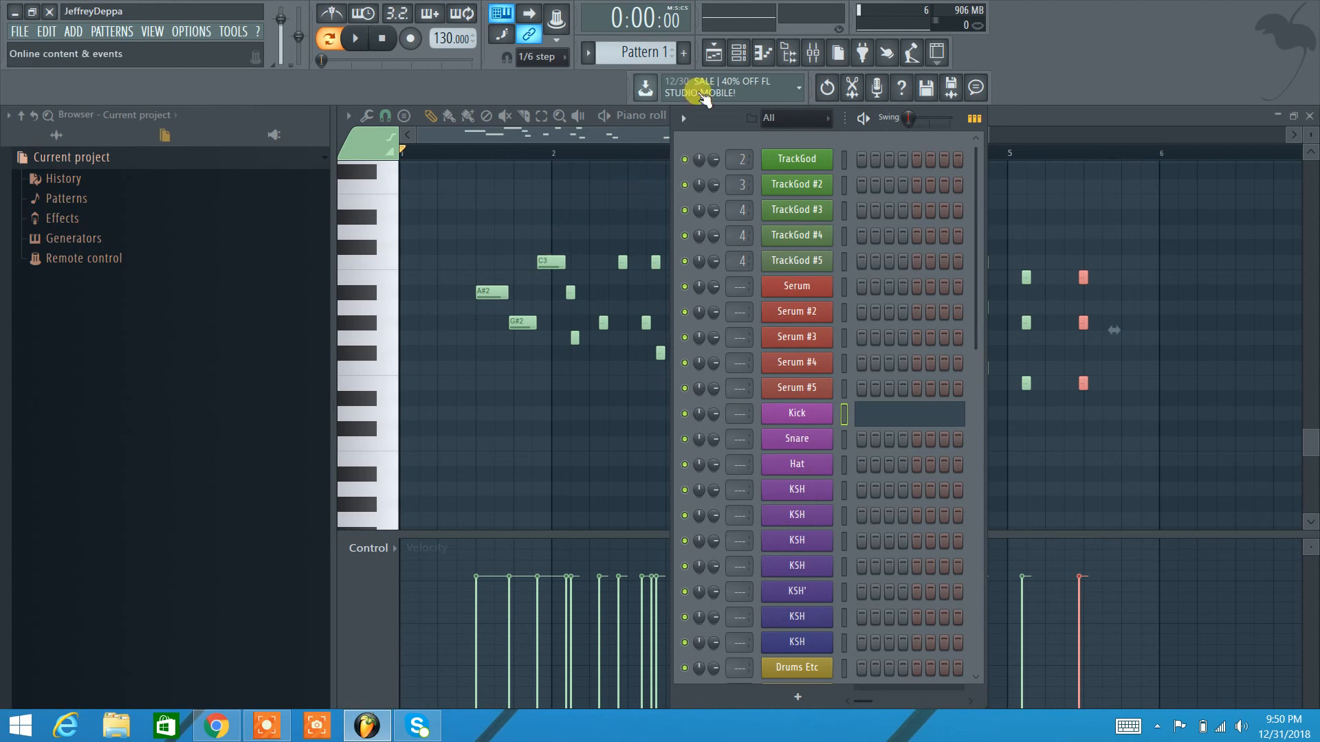
left_click(738, 51)
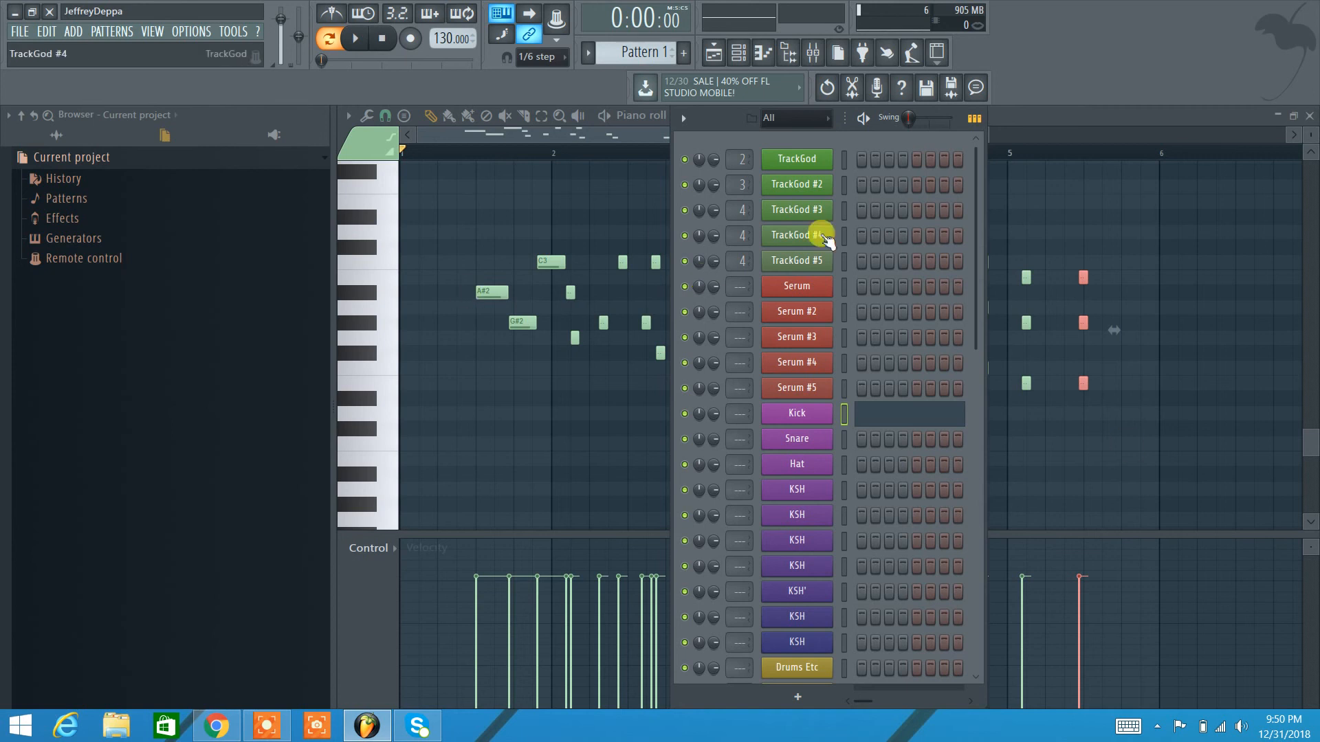
left_click(743, 61)
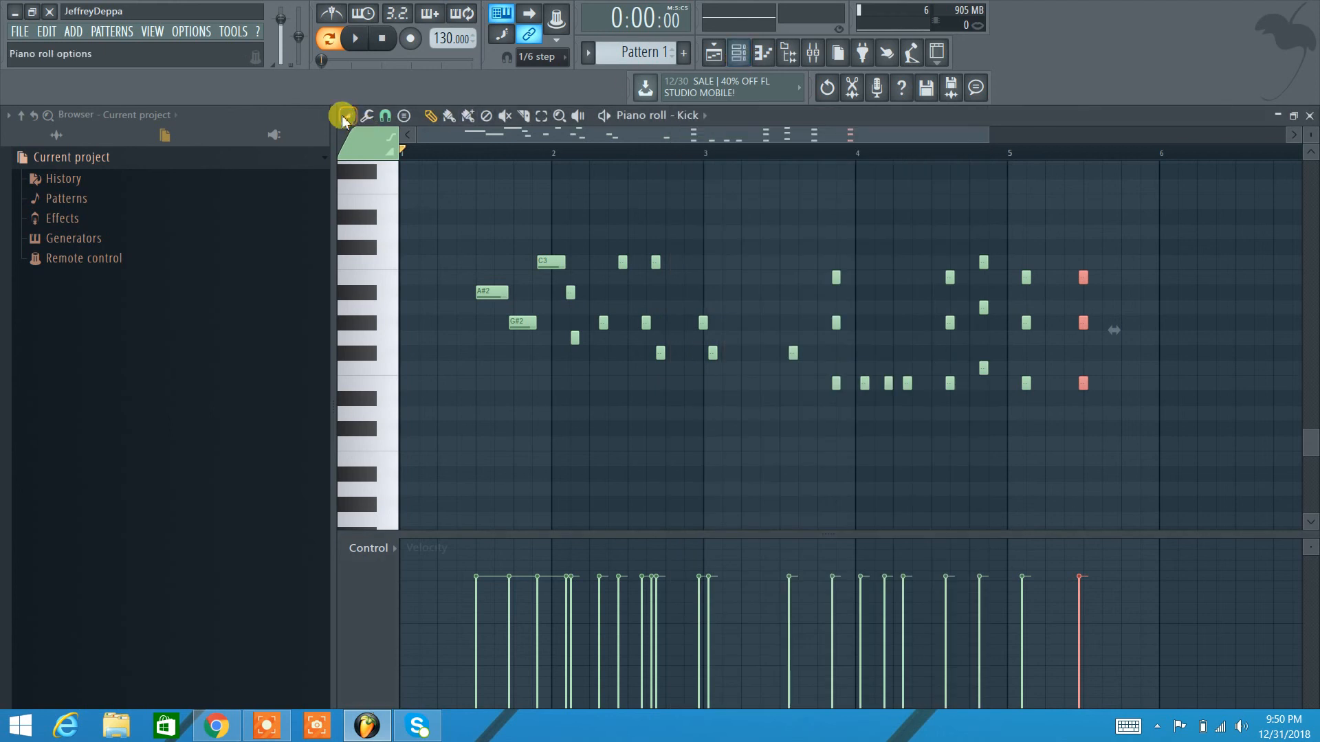
Review the piano roll's Snap resolutions and close the list without changing the setting
left_click(345, 117)
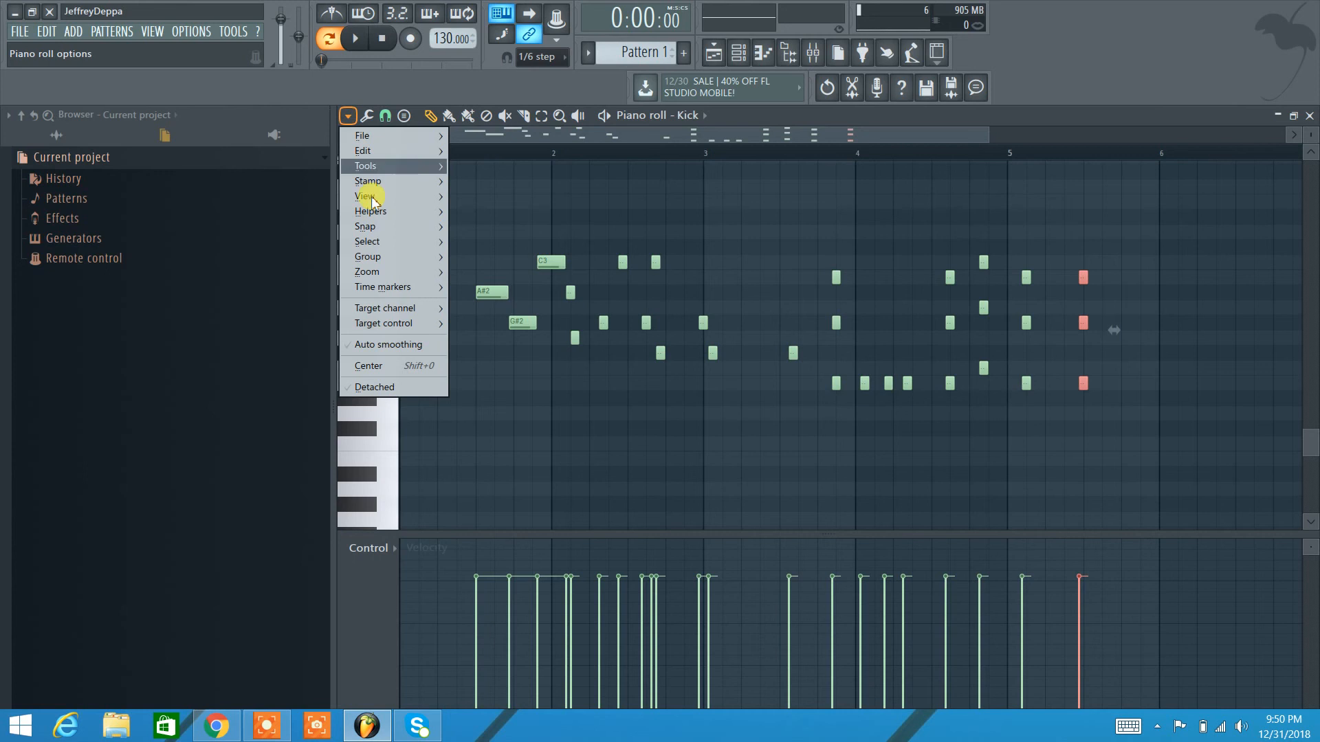
mouse_move(385, 232)
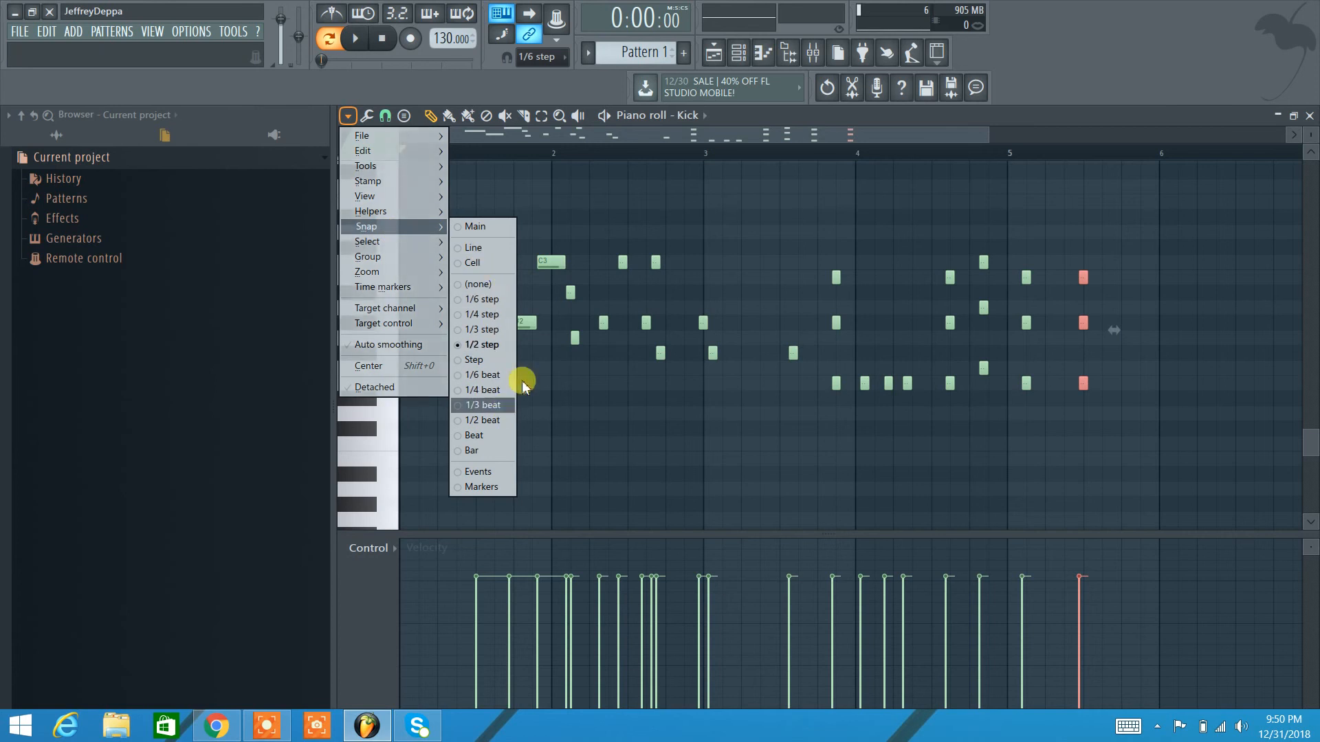
left_click(1078, 71)
left_click(348, 115)
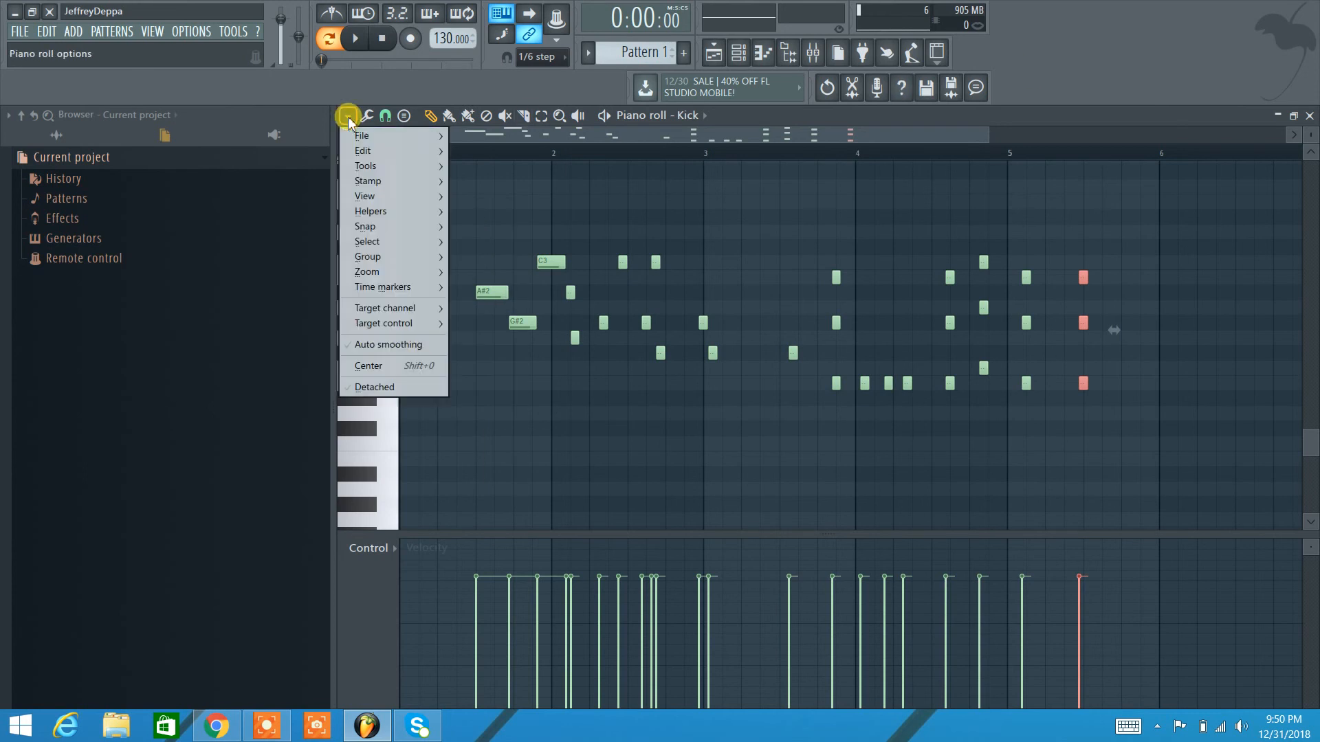
left_click(1131, 68)
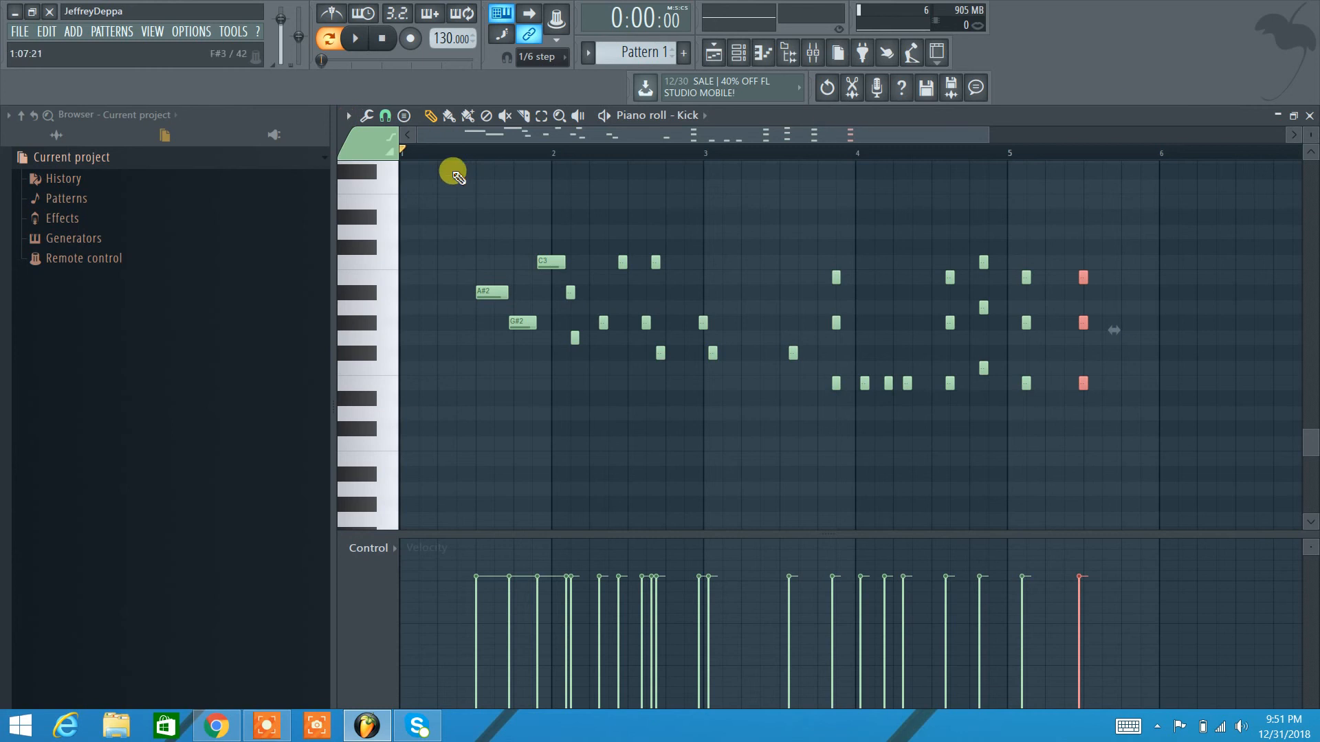
left_click(347, 117)
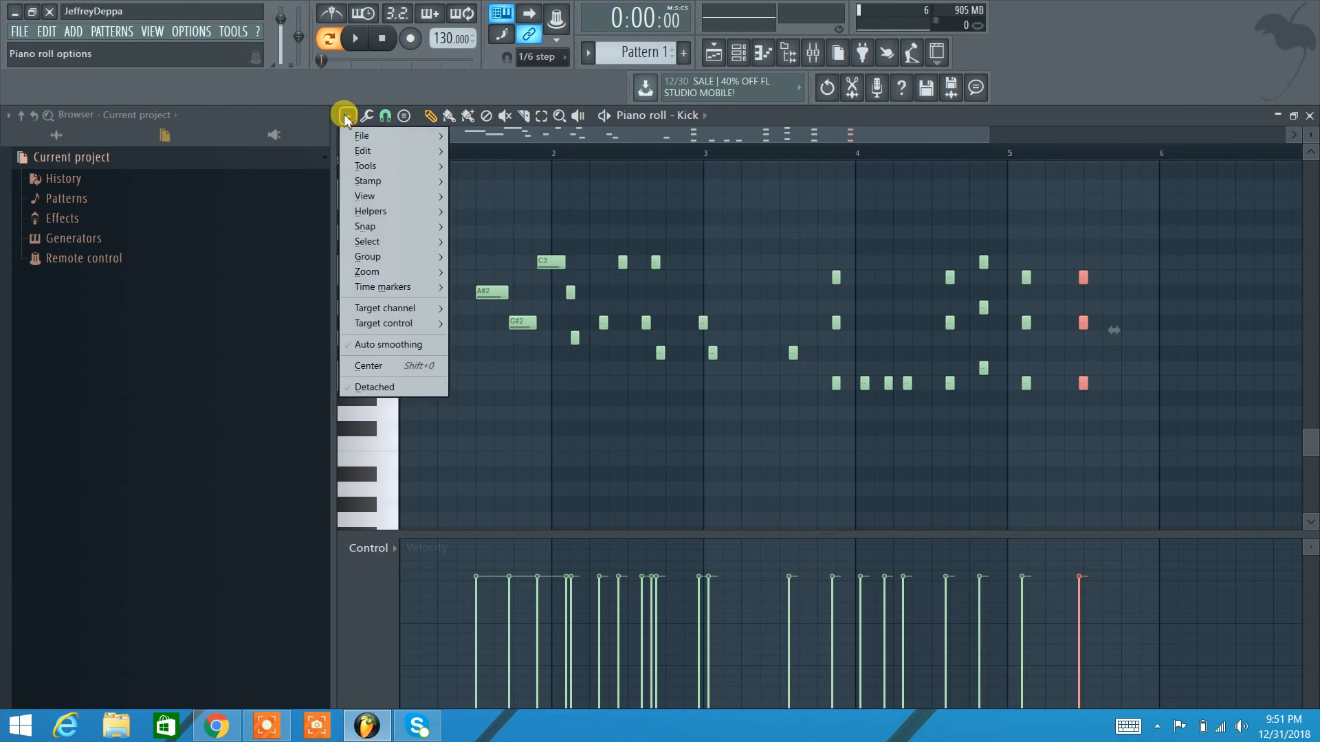
left_click(1086, 82)
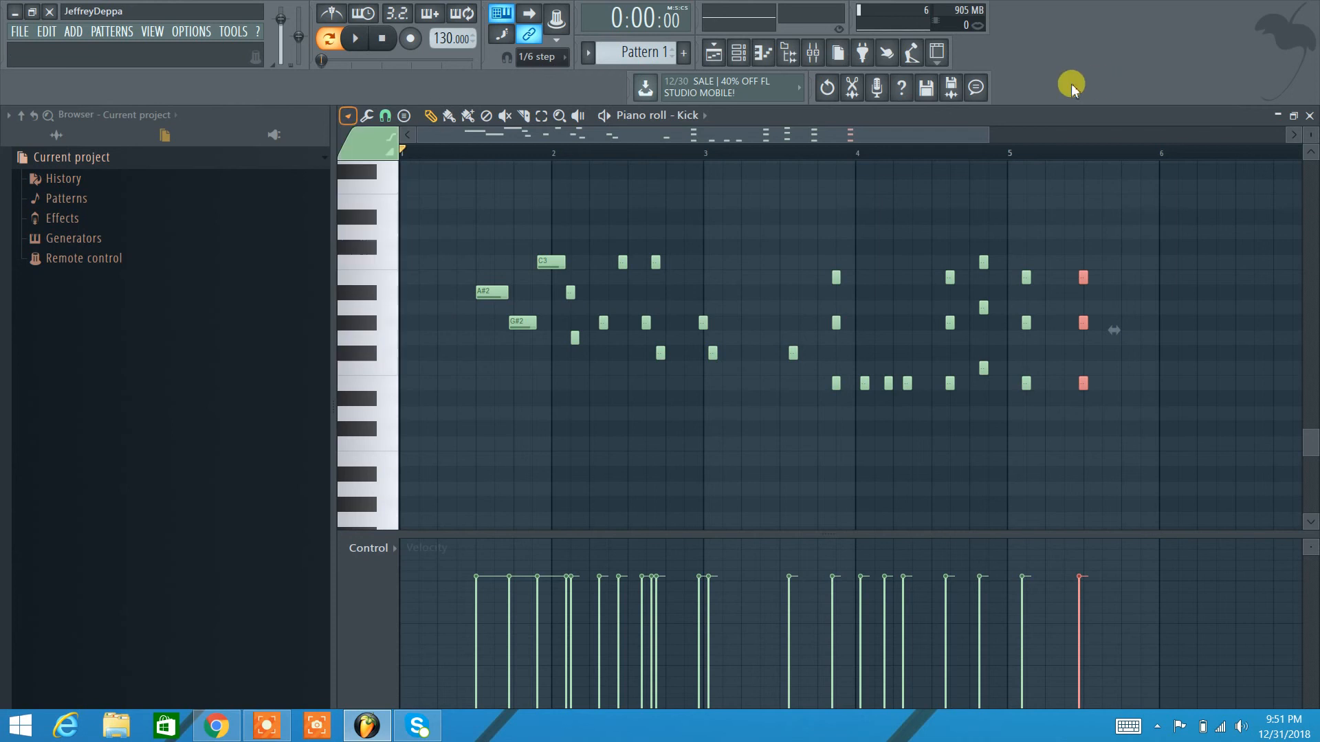
left_click(347, 115)
left_click(965, 151)
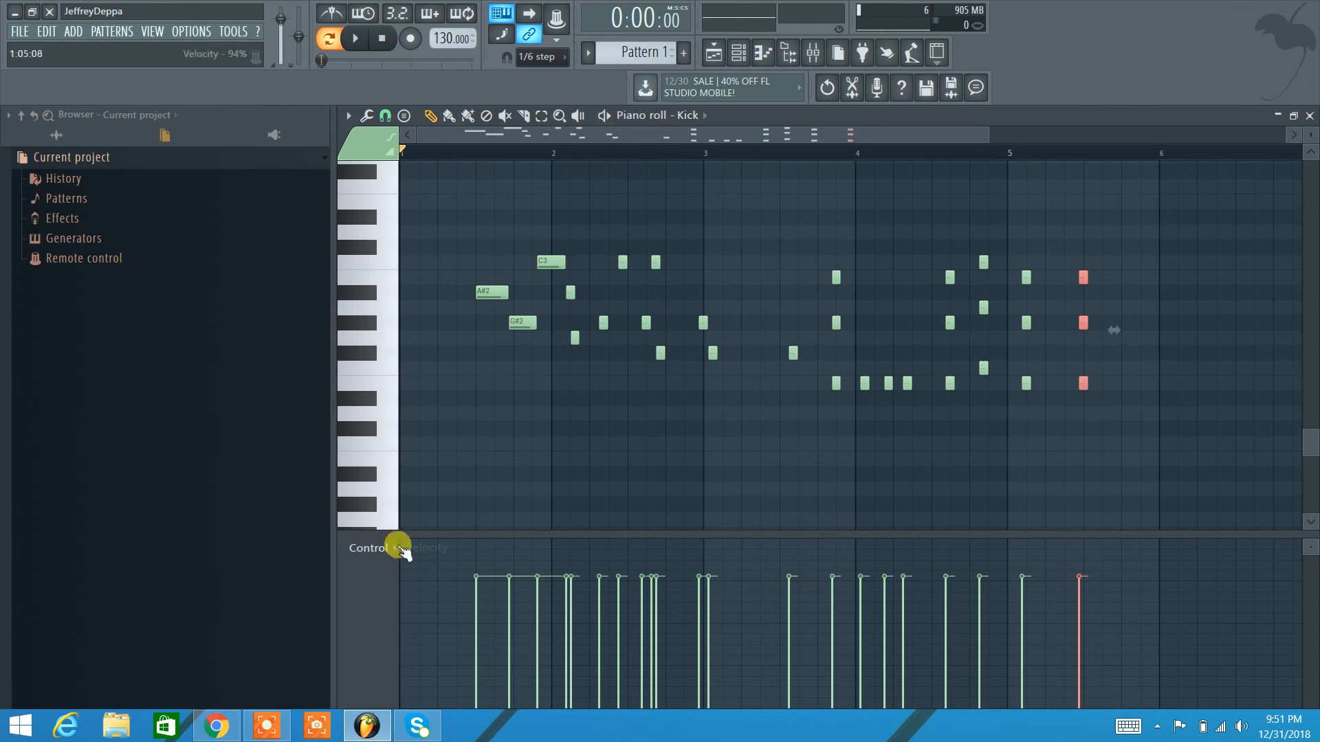
Review the piano roll's Select and Zoom commands without choosing any
left_click(343, 115)
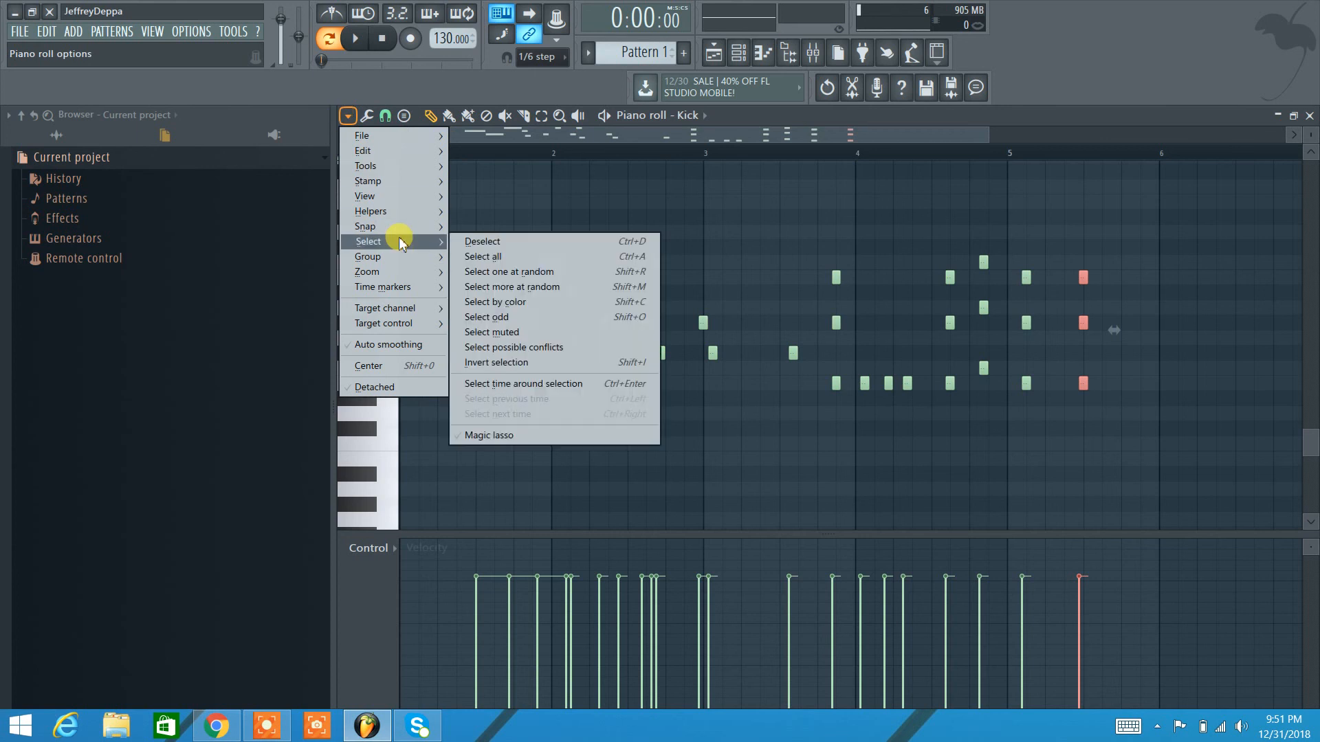
mouse_move(395, 276)
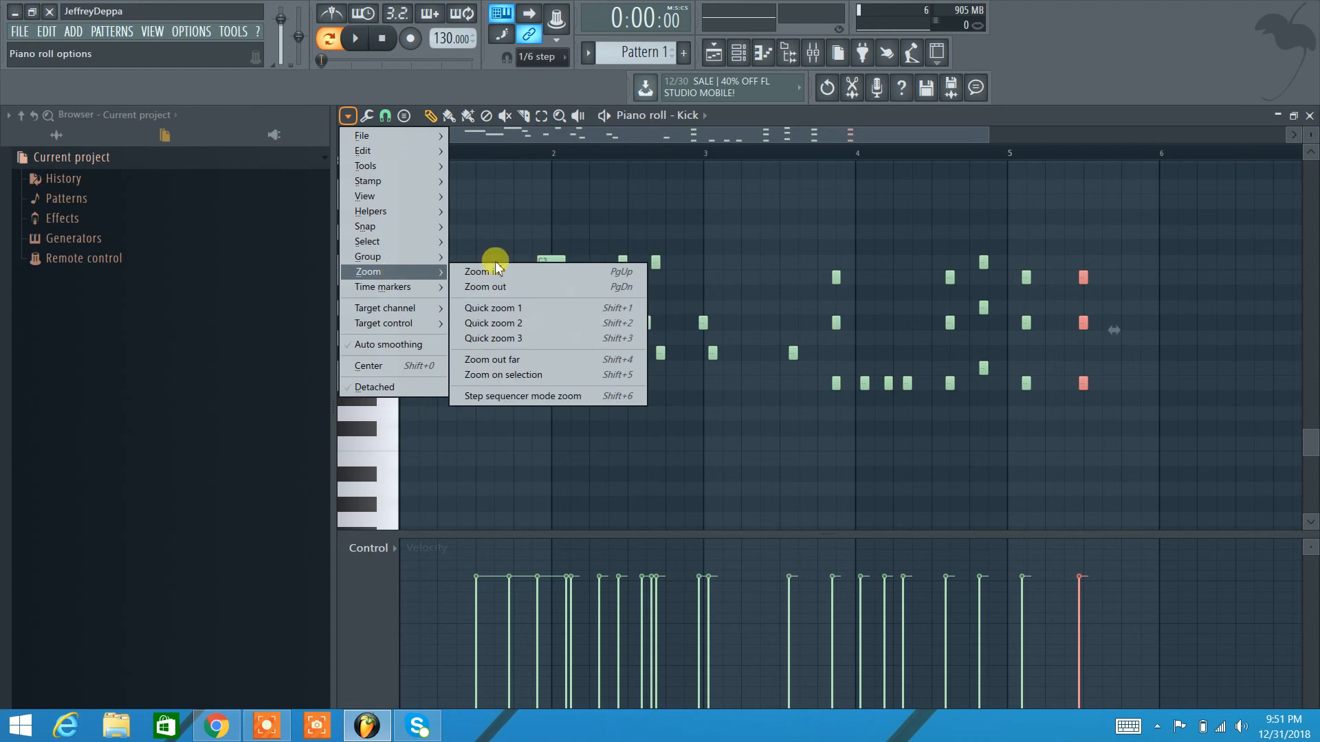
left_click(1161, 37)
Zoom the piano roll's timeline in and out, and shrink the note height until most of the keyboard fits
key("Page_Up")
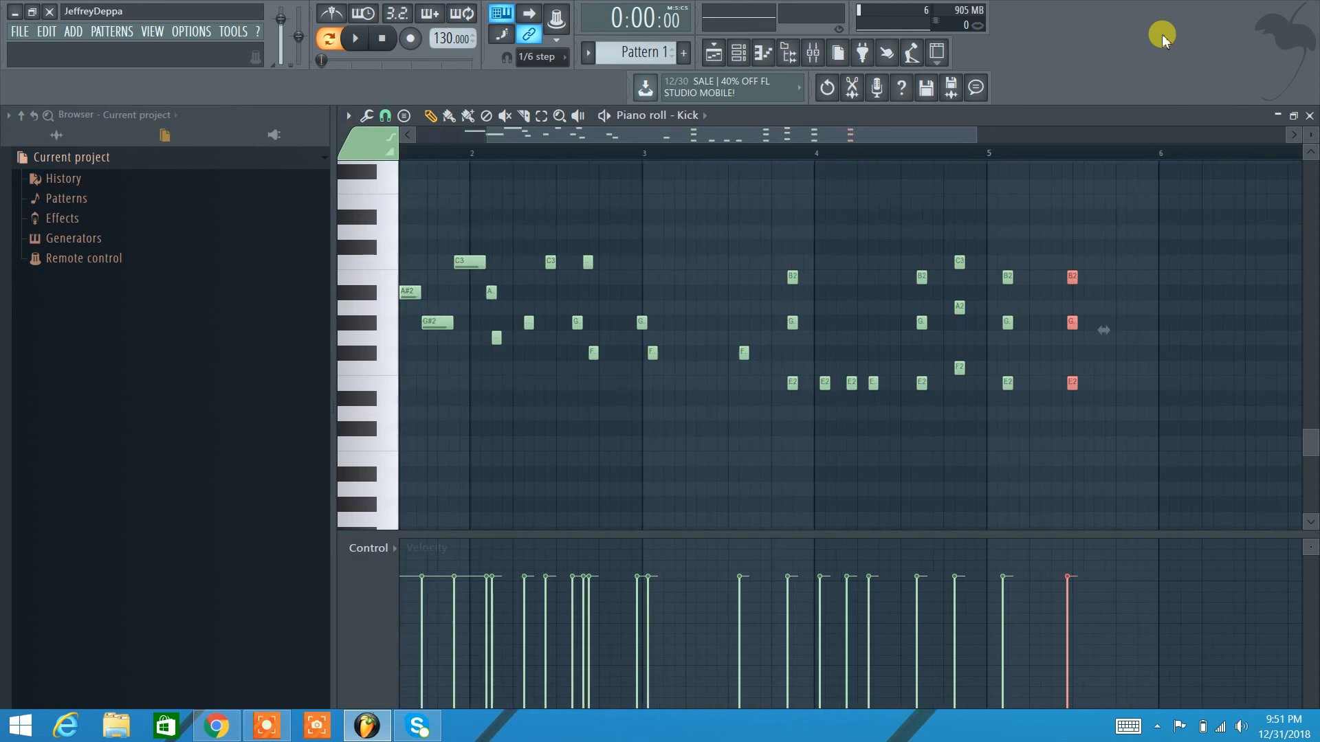
key("Page_Up")
key("Page_Down")
key("Page_Down")
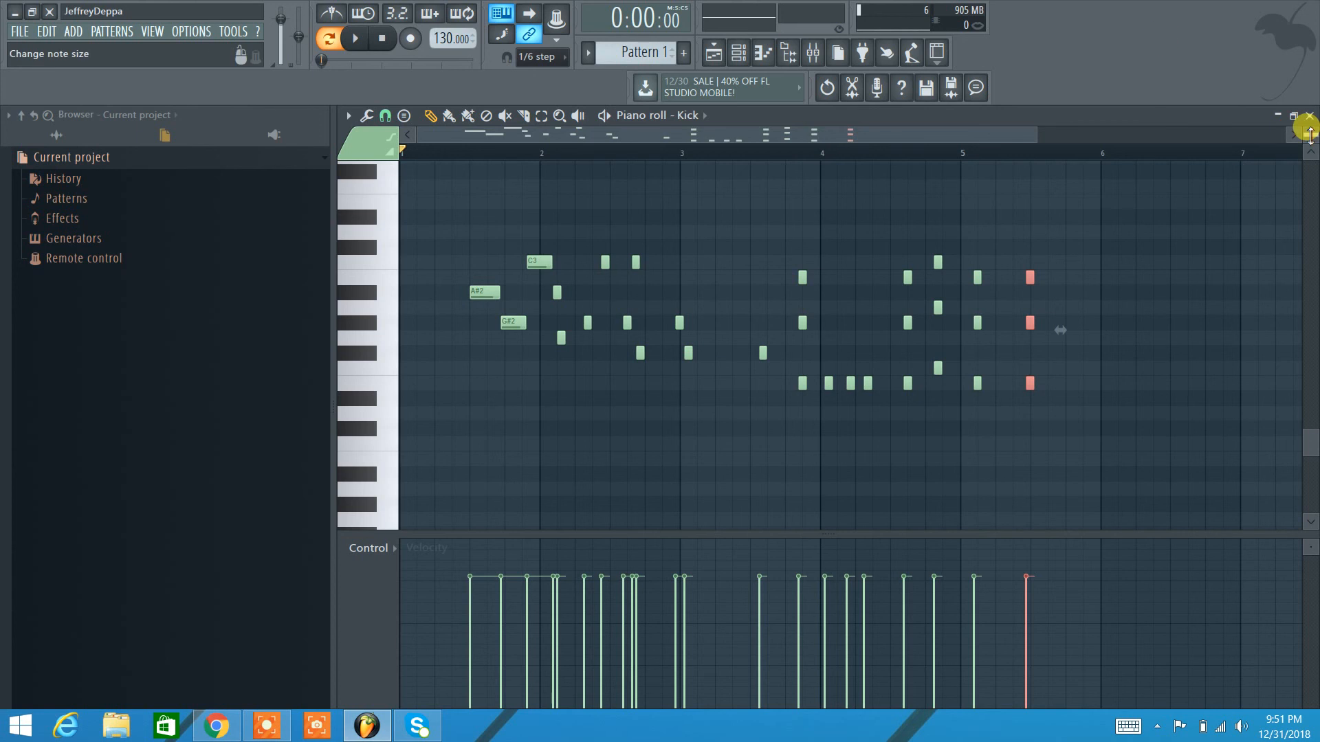
mouse_move(1309, 131)
left_mouse_down()
mouse_move(1309, 161)
mouse_move(1309, 137)
left_mouse_up()
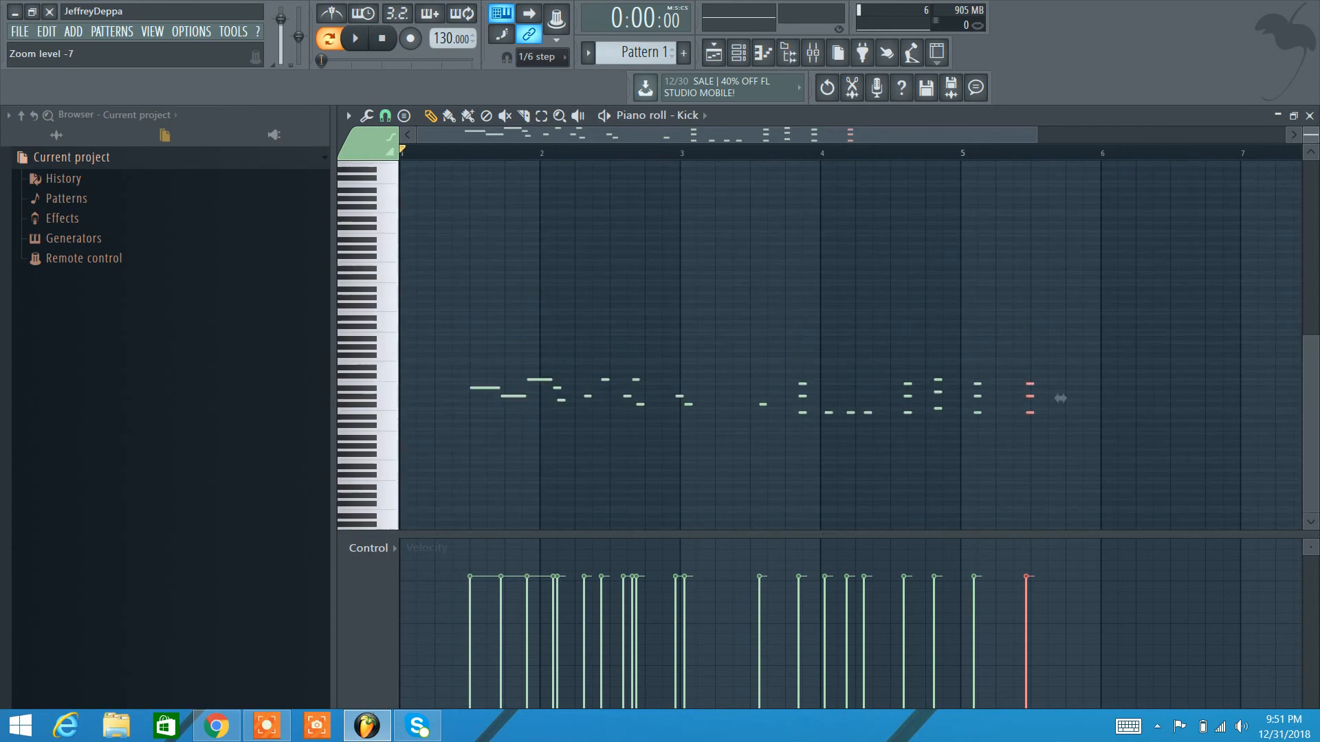
Compare the dedicated Tools shortcut list with the Tools commands in the piano roll options, choosing nothing
left_click(367, 115)
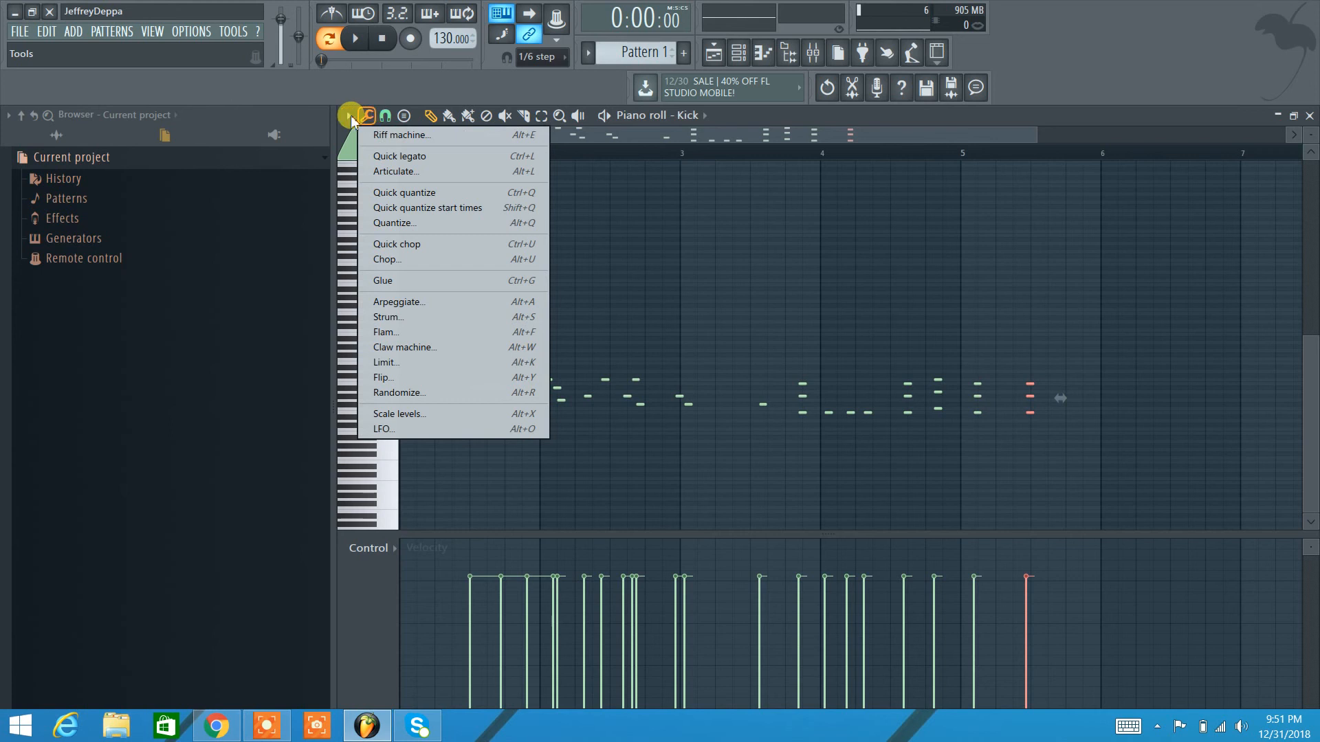
left_click(349, 116)
left_click(348, 117)
mouse_move(367, 170)
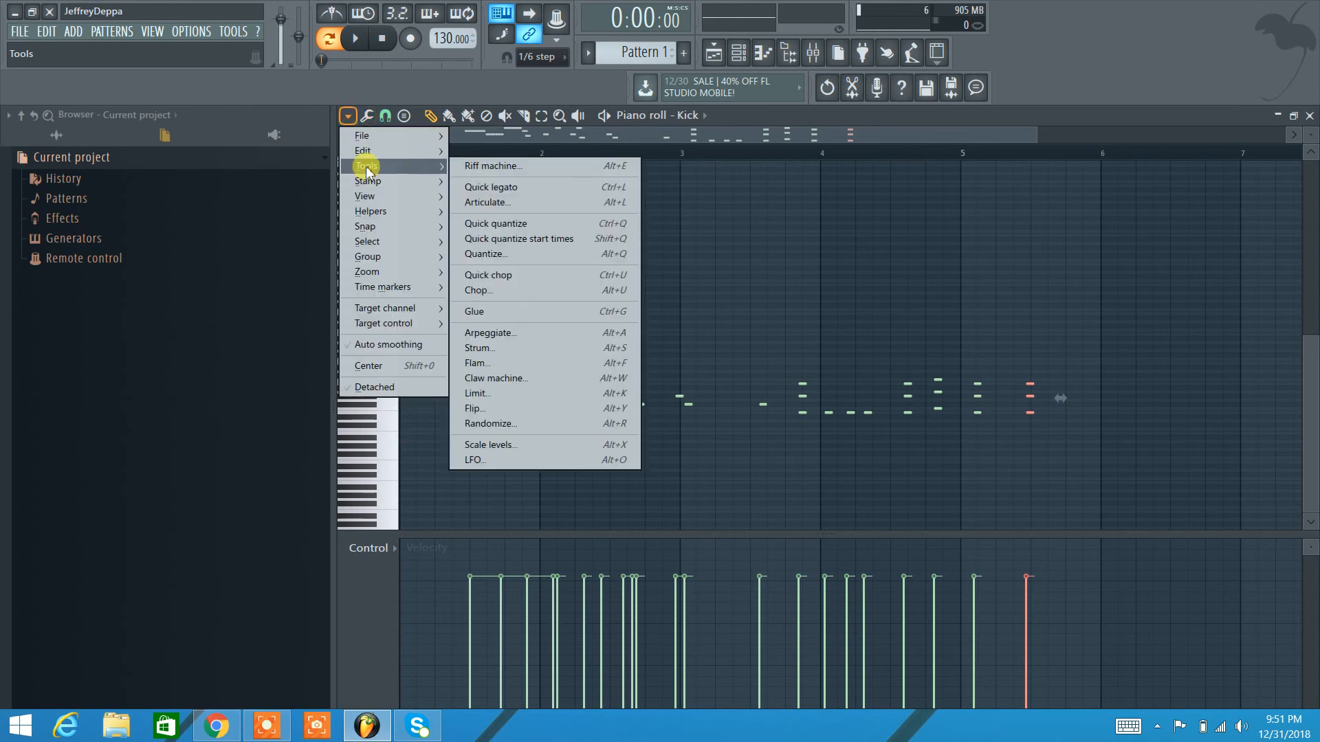
left_click(1070, 117)
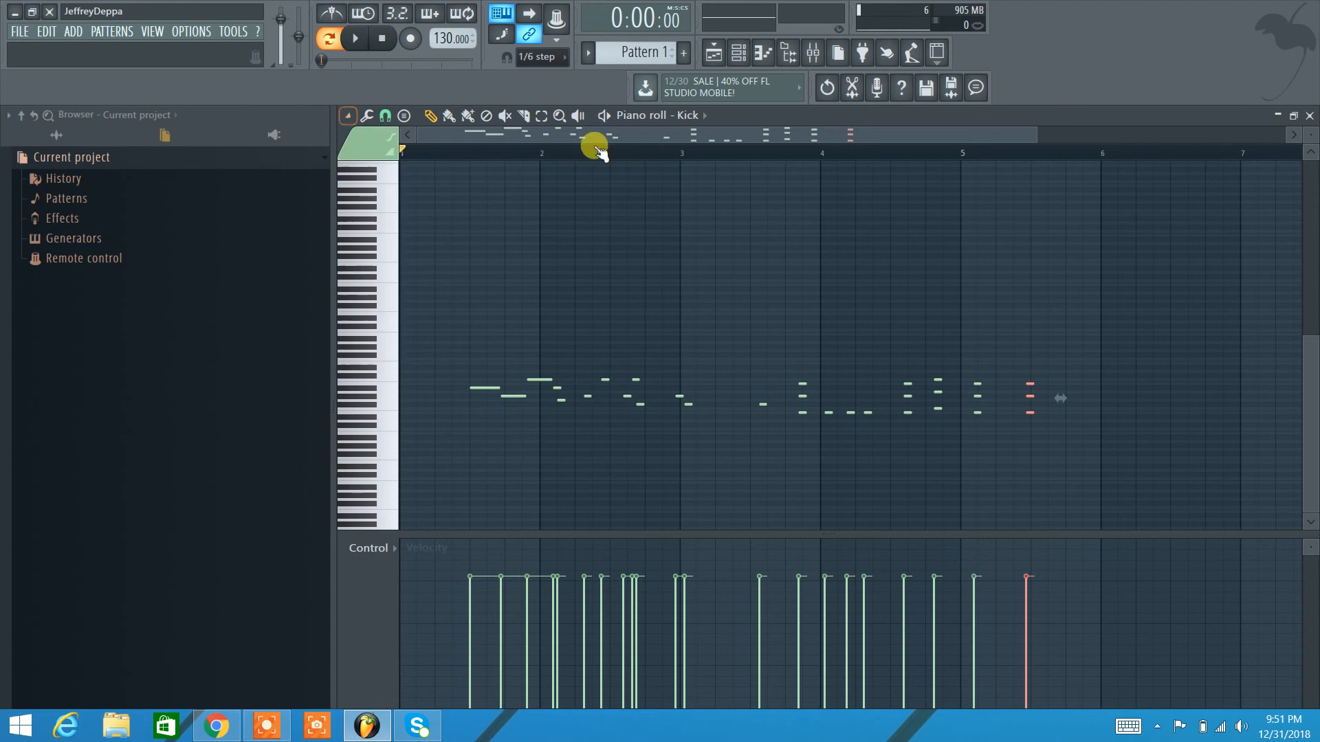
Look through the Snap to grid values and the Stamp chord, scale and percussion lists without choosing anything
left_click(385, 117)
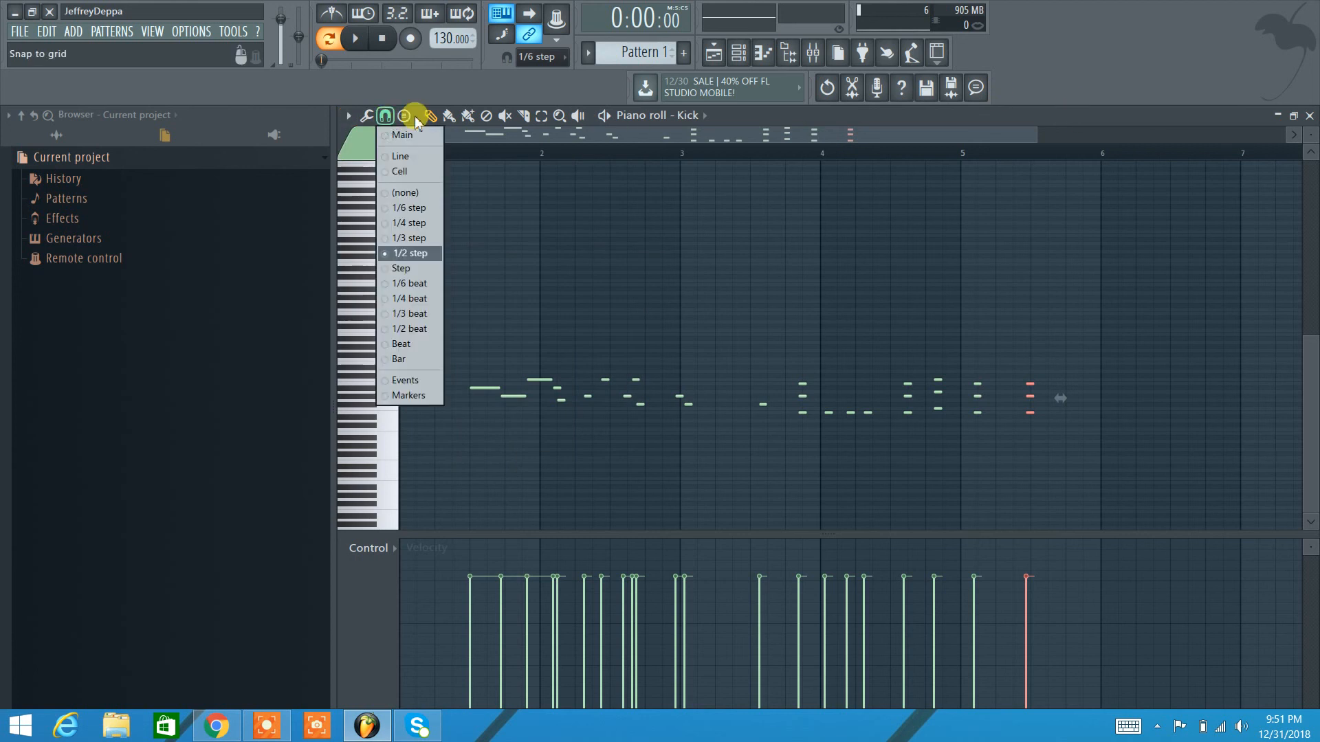
left_click(404, 116)
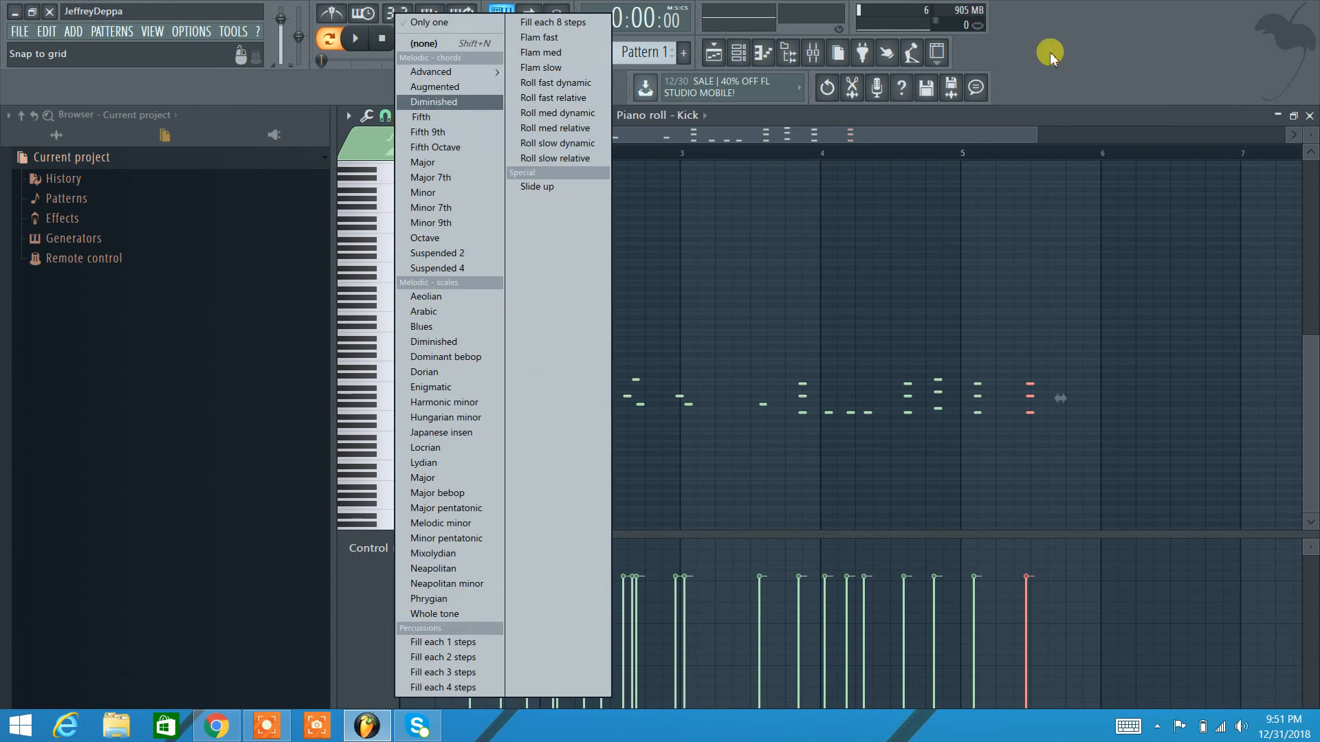
left_click(554, 158)
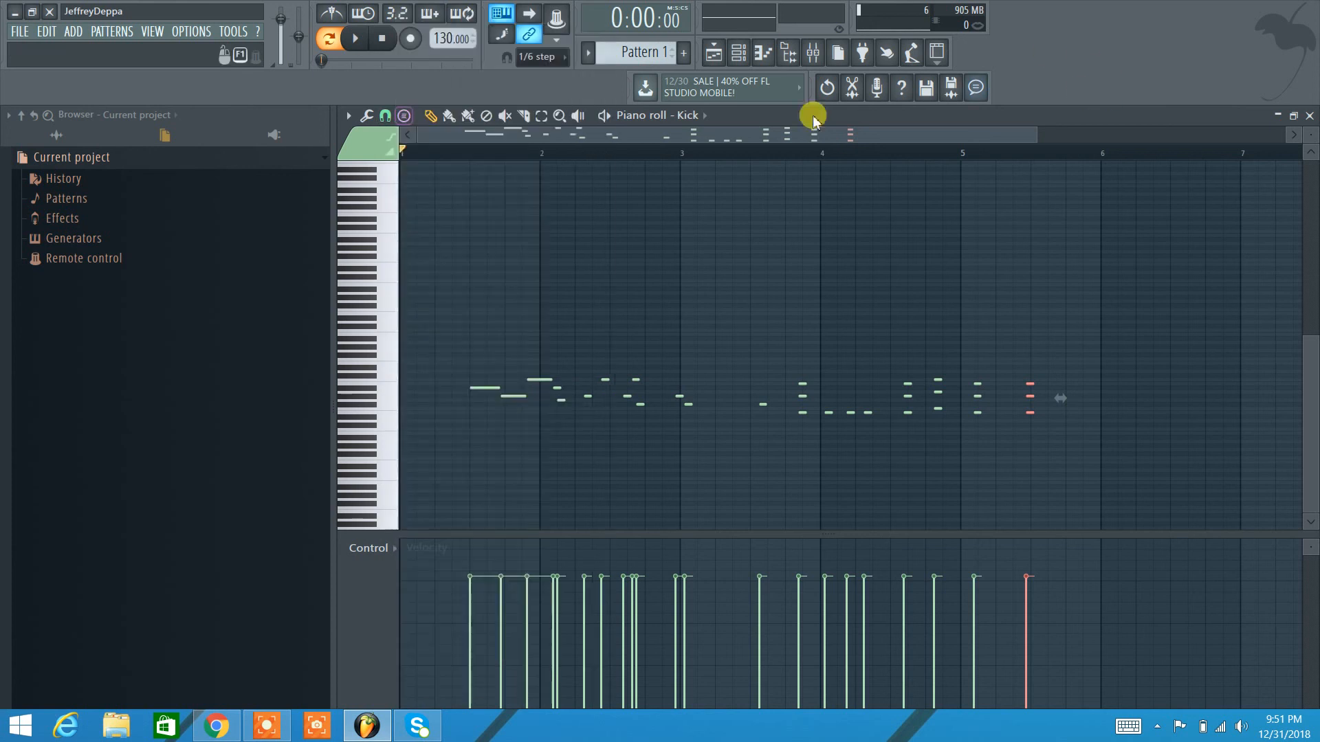
Enlarge the note rows and use the Paint tool to lay a row of repeated notes on E3 from late bar 1 through bar 2
left_click(449, 117)
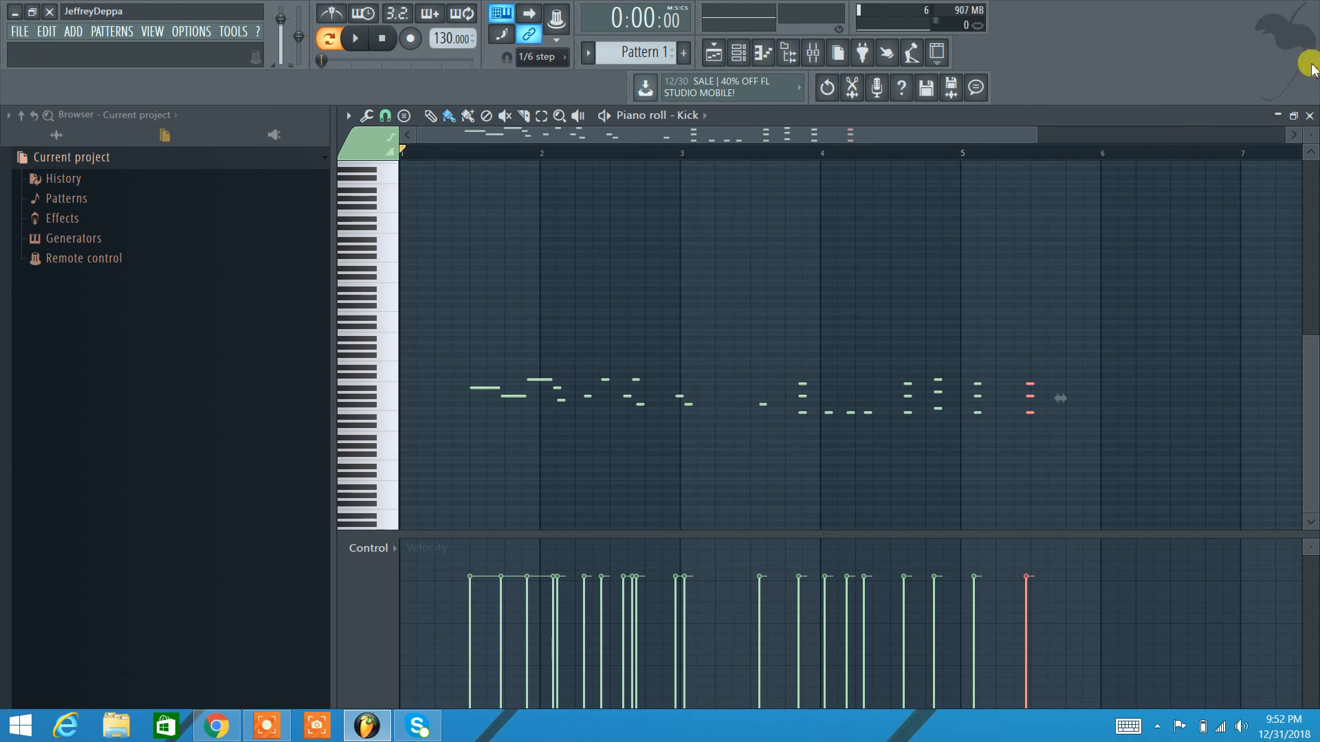
left_click_drag(1310, 134, 1309, 114)
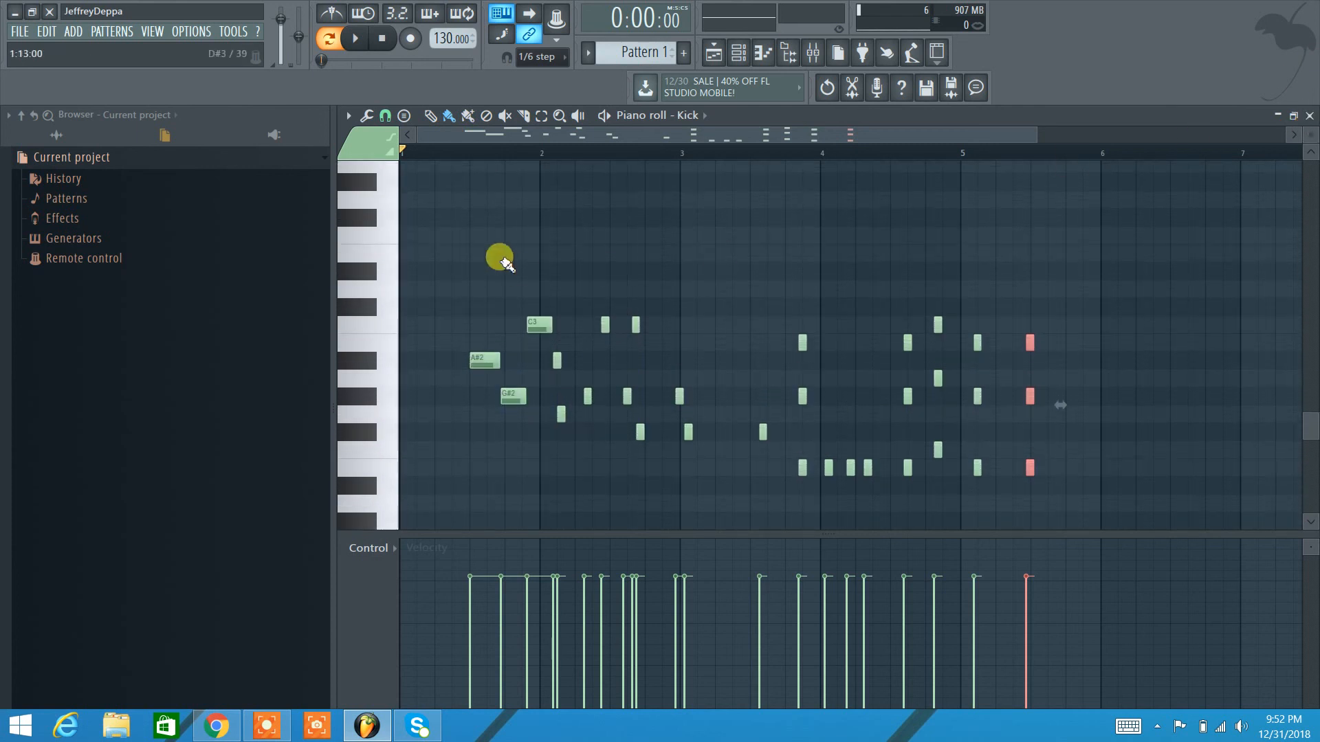
left_click_drag(500, 253, 668, 253)
With the drum-sequencer paint tool, paint a denser row of short notes on F#3 from mid bar 1 to the end of bar 2
left_click(468, 115)
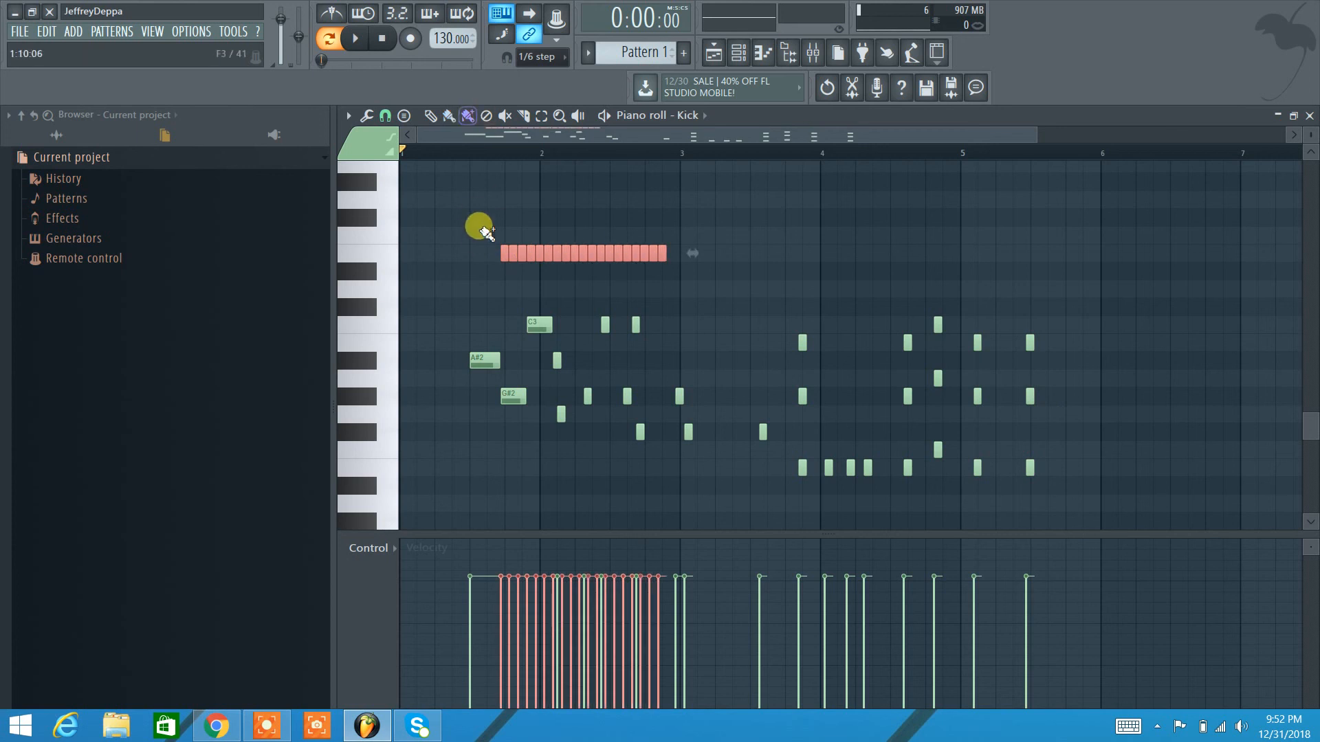
mouse_move(480, 221)
left_mouse_down()
mouse_move(640, 234)
mouse_move(671, 220)
left_mouse_up()
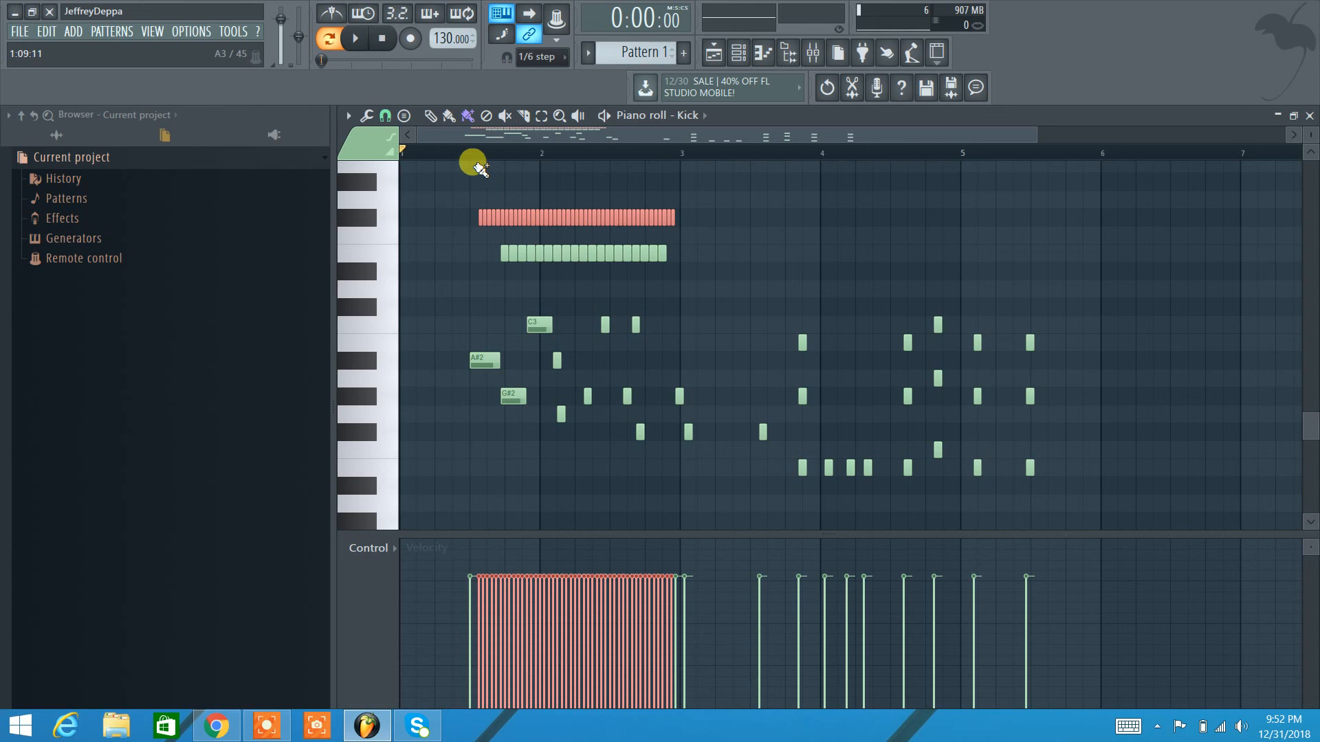
left_click(448, 116)
left_click(467, 115)
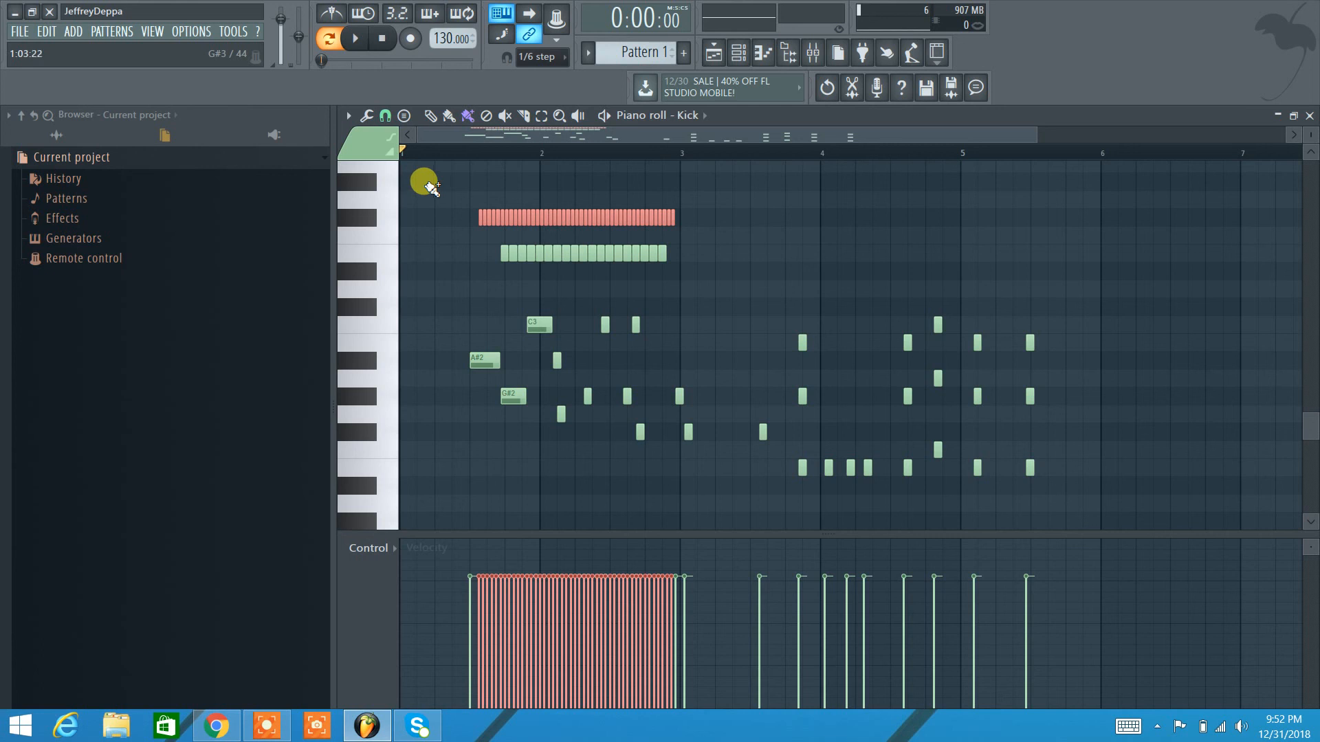
Slice the A#2 note in bar 1 in two with the Slice tool and select both pieces
left_click(523, 117)
left_click_drag(483, 338, 485, 380)
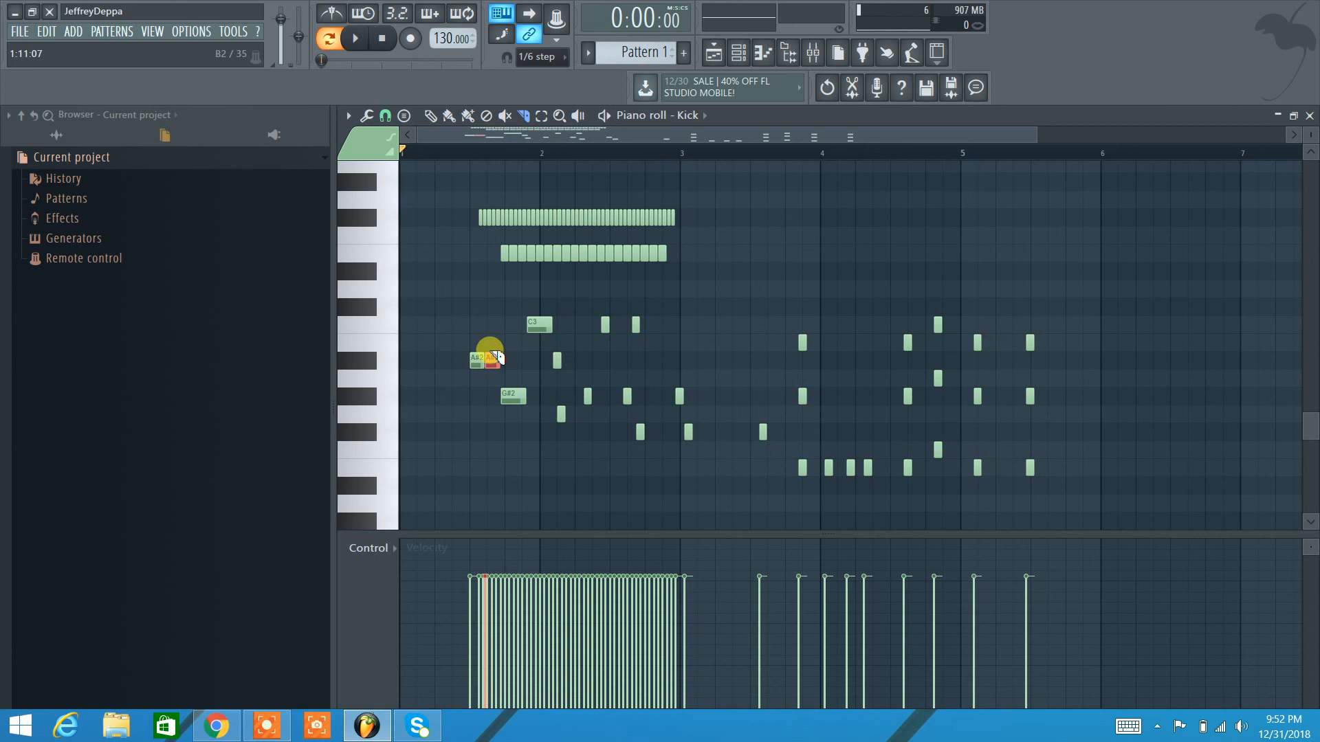
left_click(542, 115)
left_click_drag(458, 335, 505, 378)
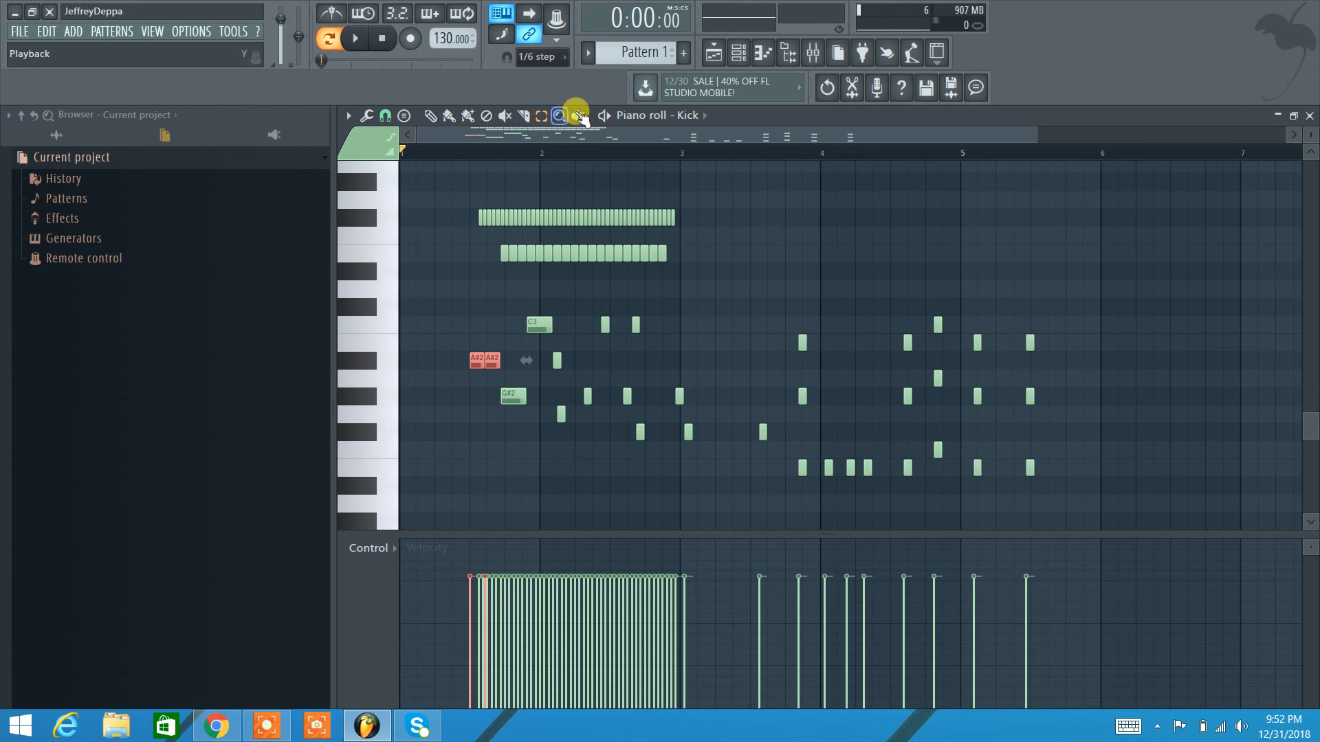
Review the level, color and time settings in the G#2 note's properties and close them without changing anything
left_click(578, 116)
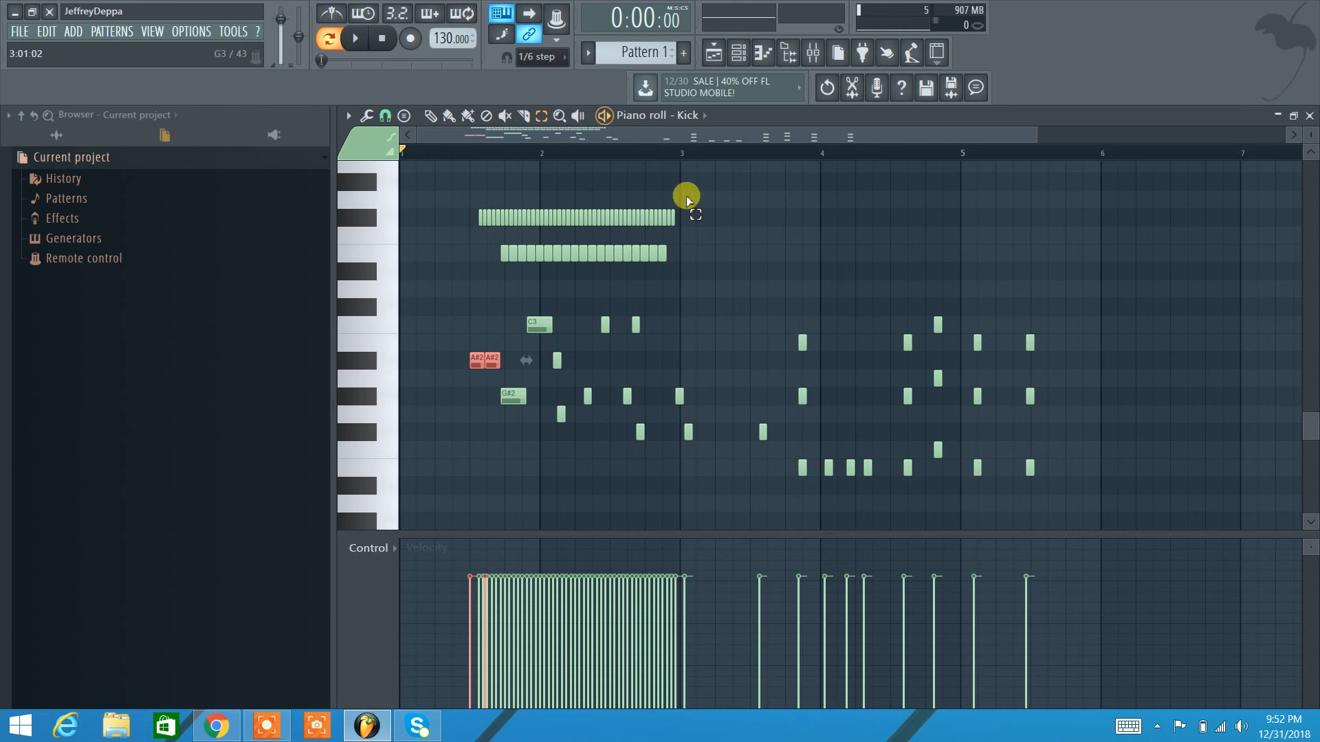
left_click_drag(695, 131, 581, 150)
double_click(514, 396)
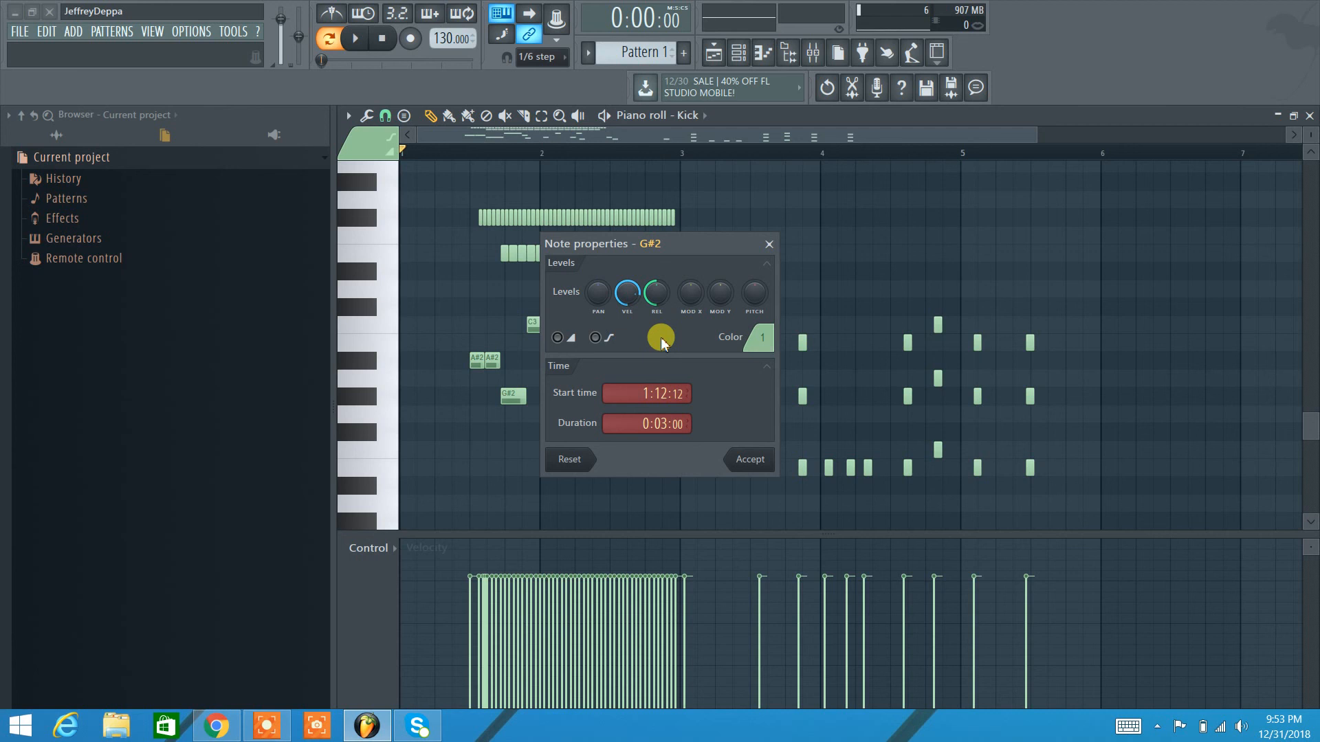
key("ctrl+s")
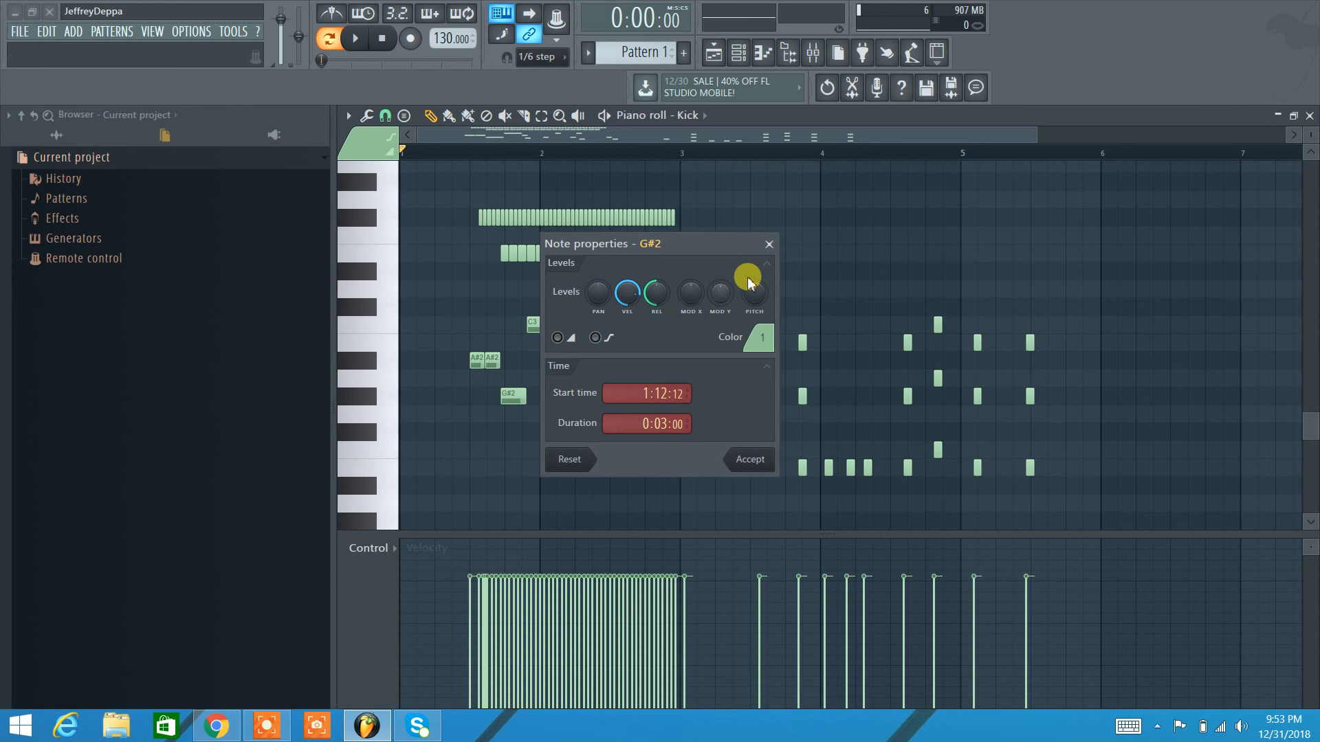
left_click(769, 244)
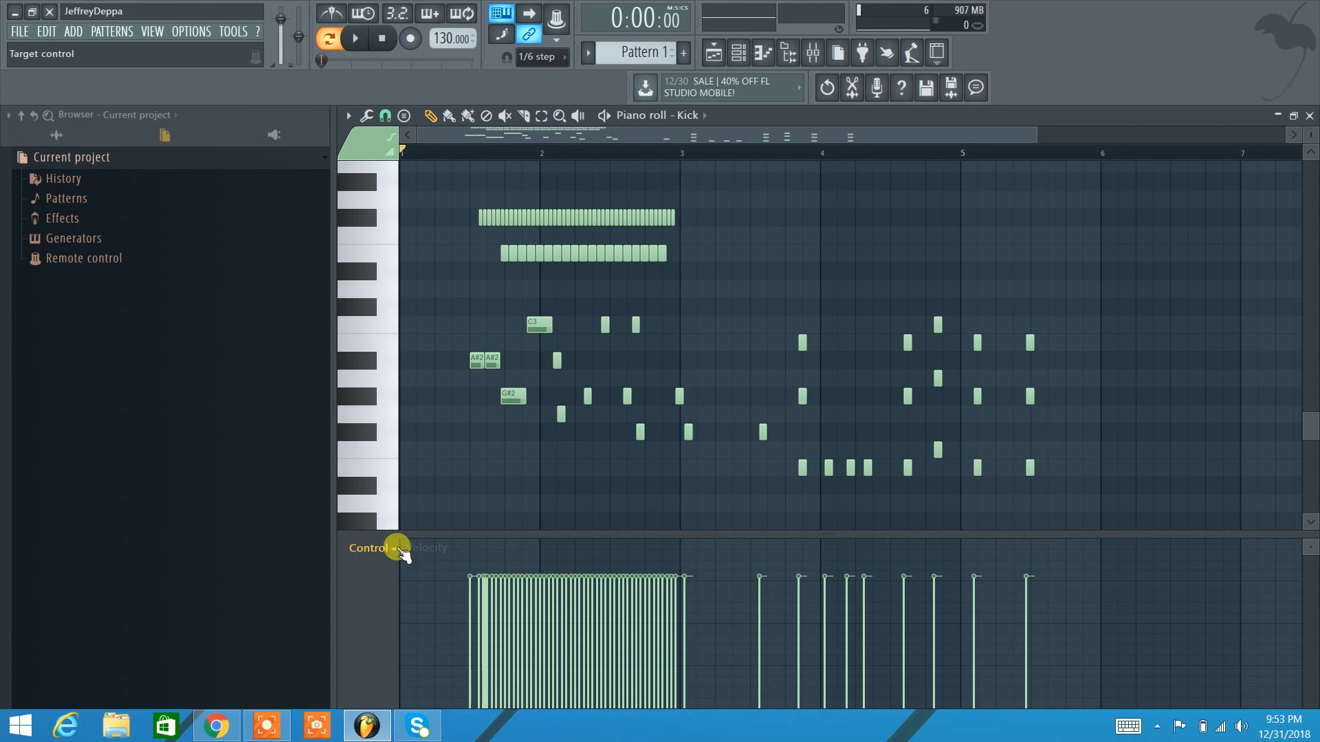
Look through the target controls for the event lane, showing note pan, channel volume and channel pitch in turn
left_click(398, 550)
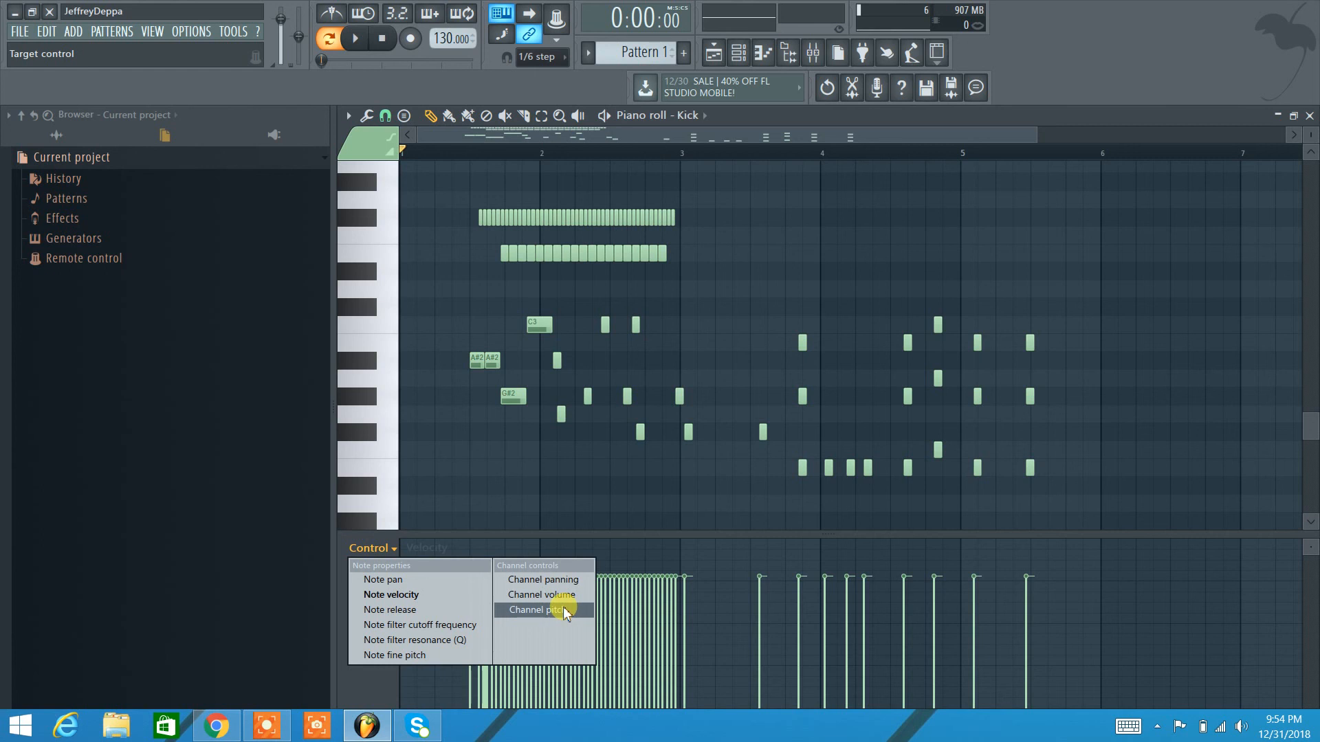
left_click(1113, 70)
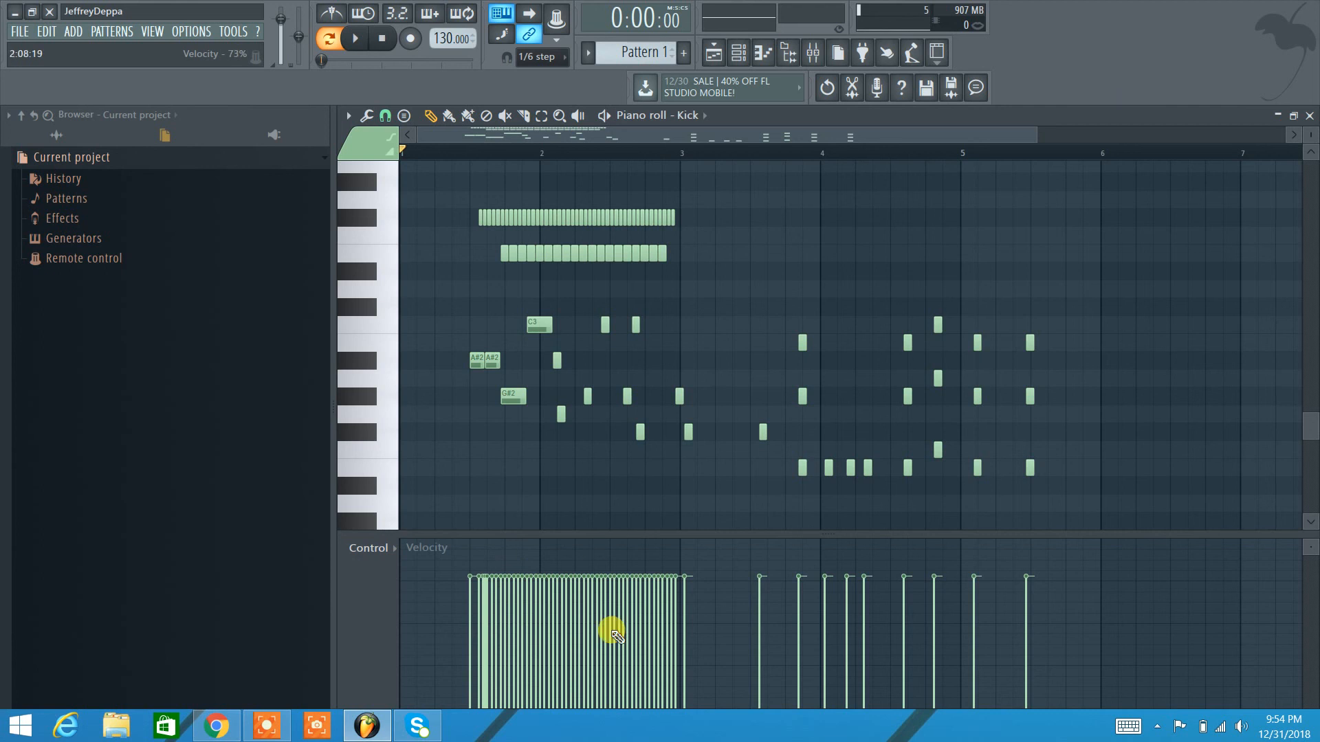
left_click(388, 550)
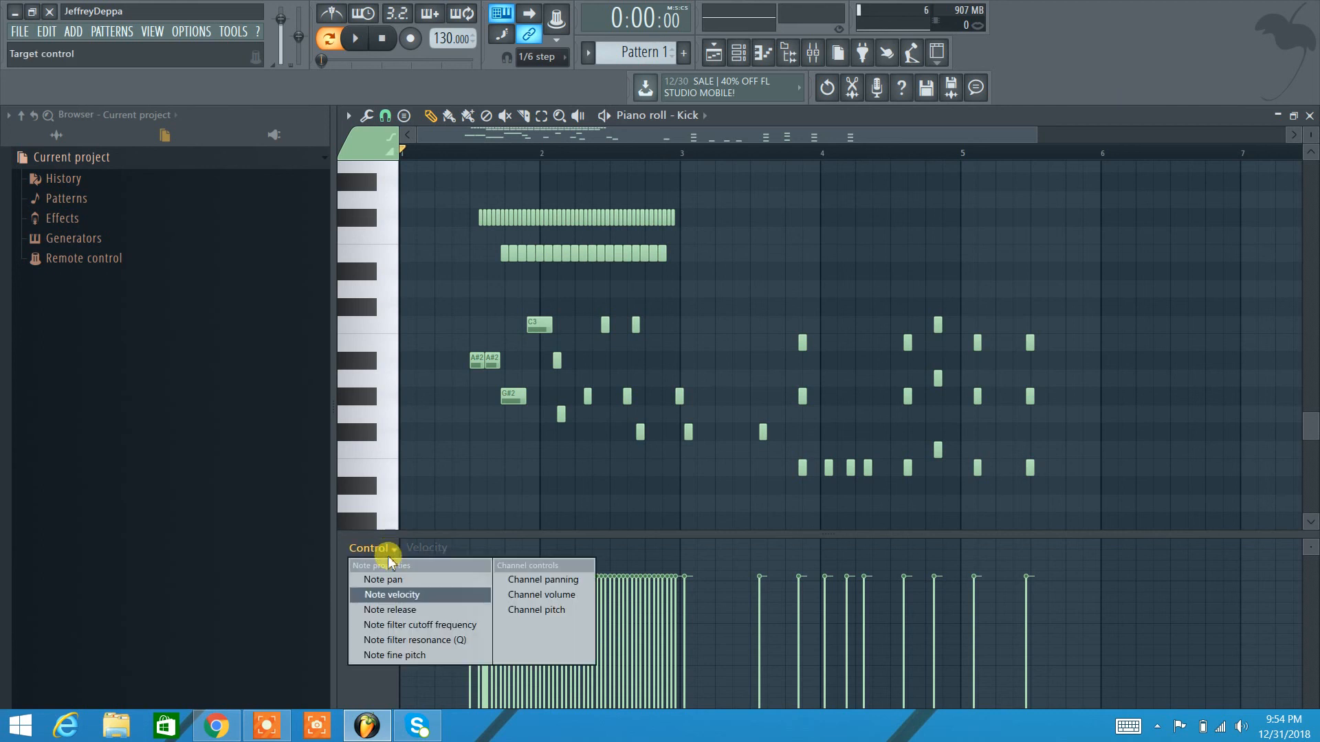
left_click(410, 581)
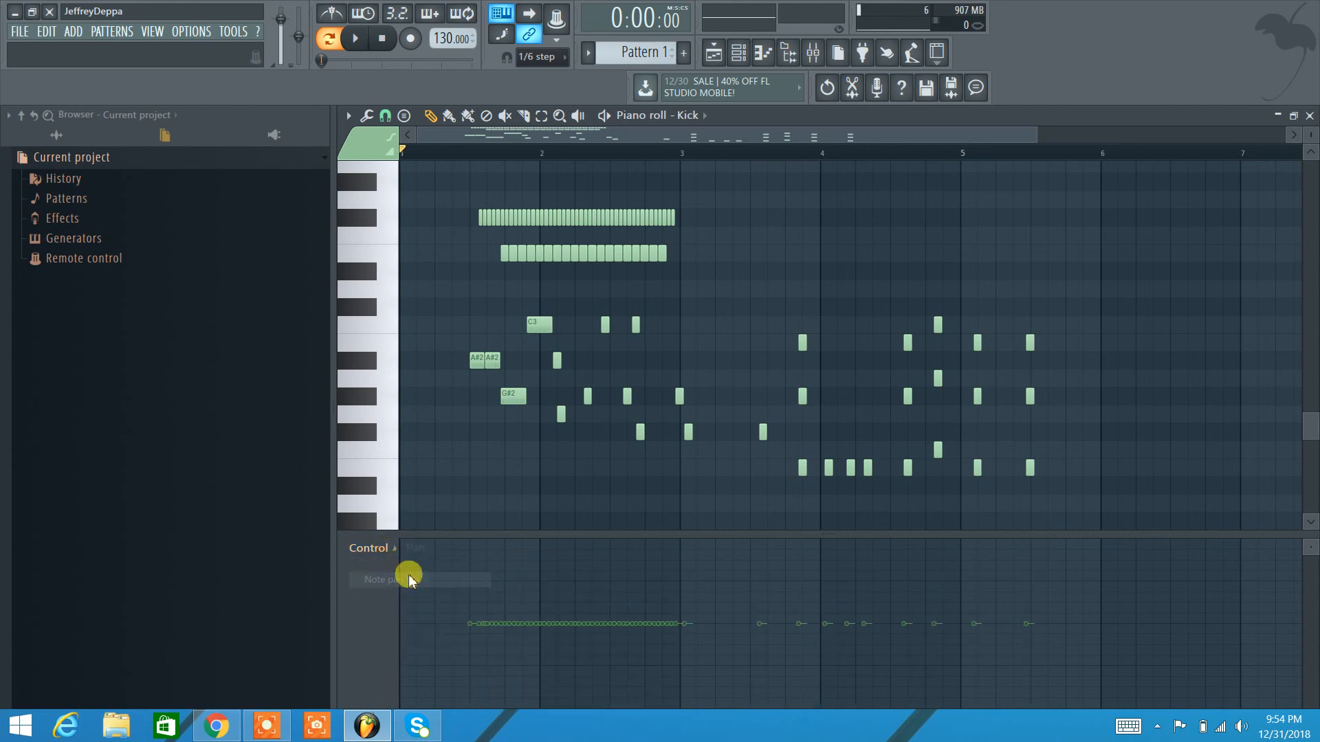
left_click(387, 552)
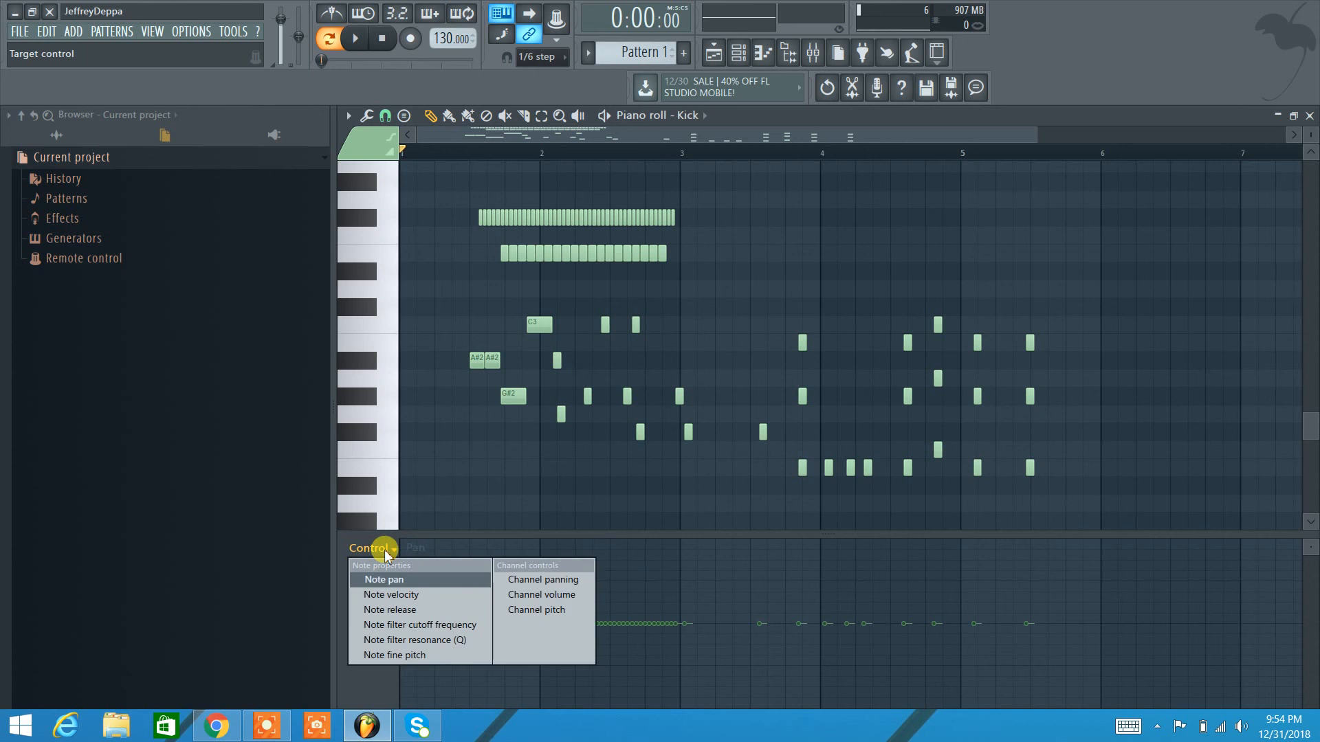
left_click(544, 595)
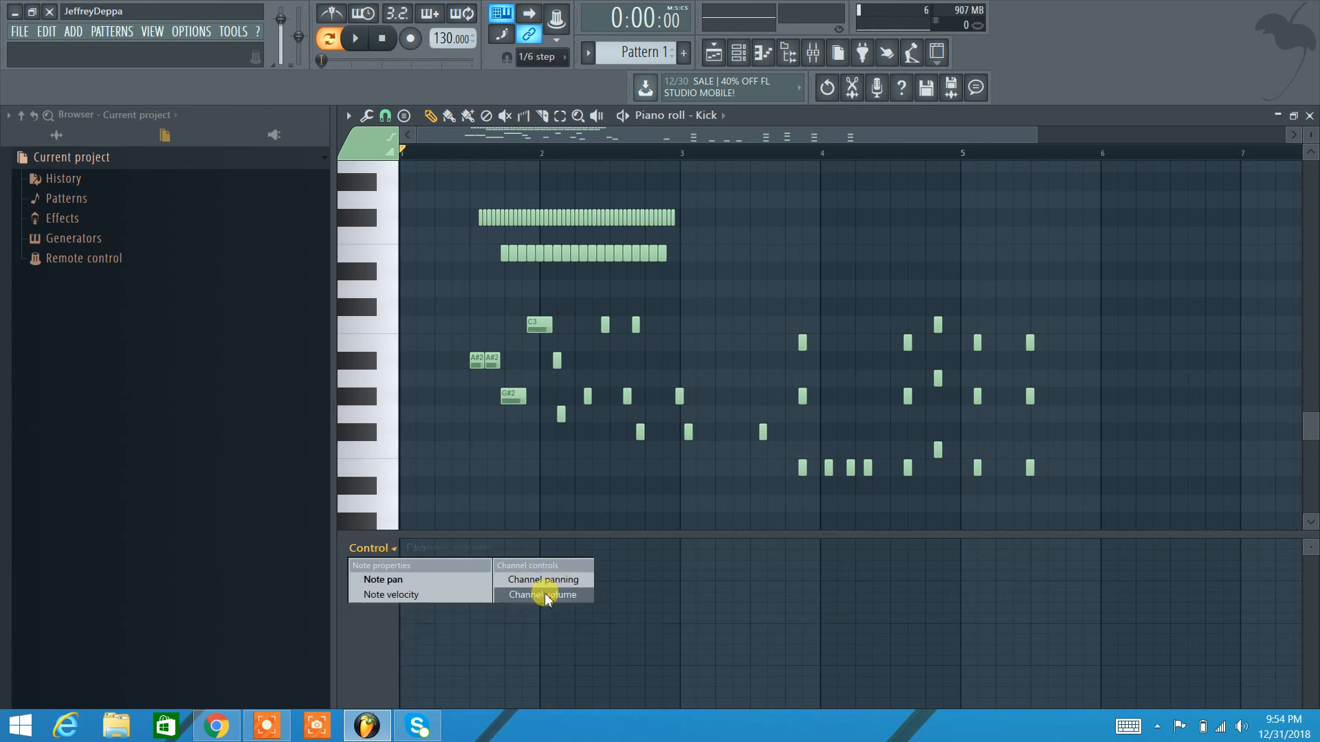
left_click(413, 552)
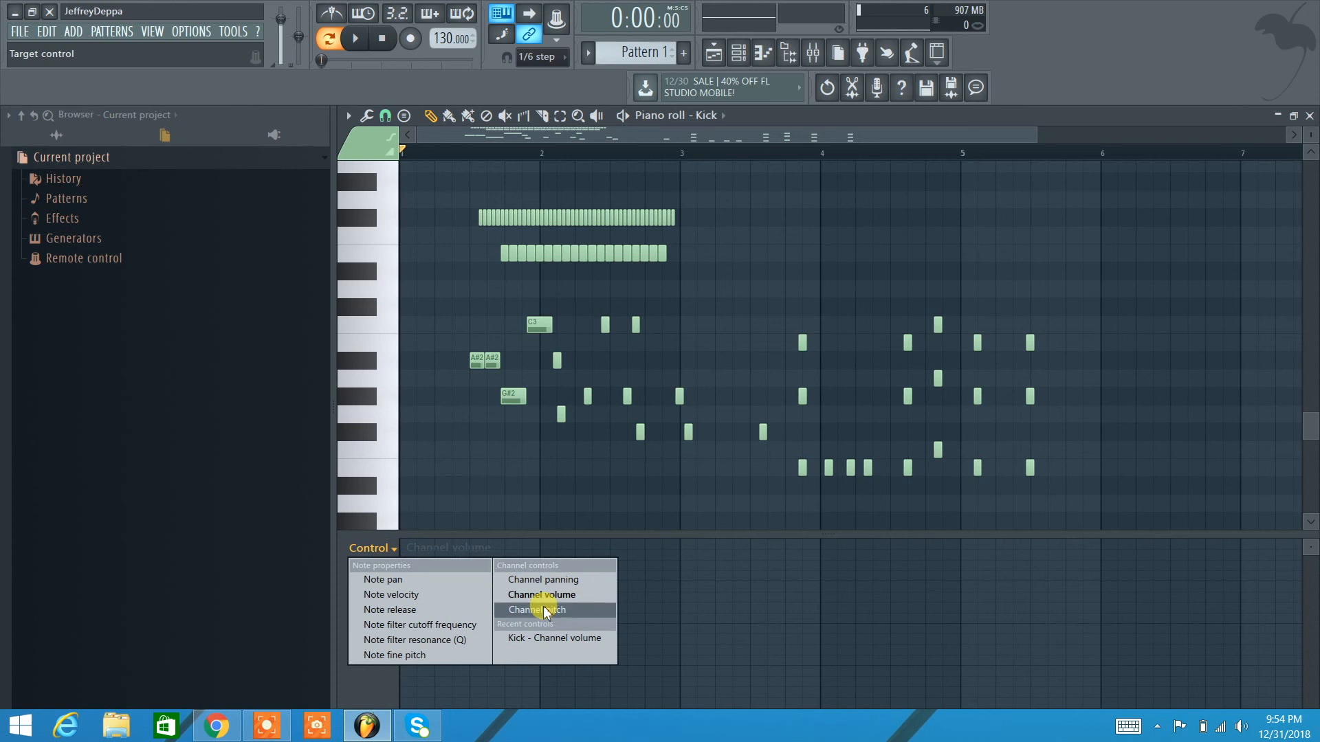
left_click(544, 611)
scroll(779, 592, "down", 4)
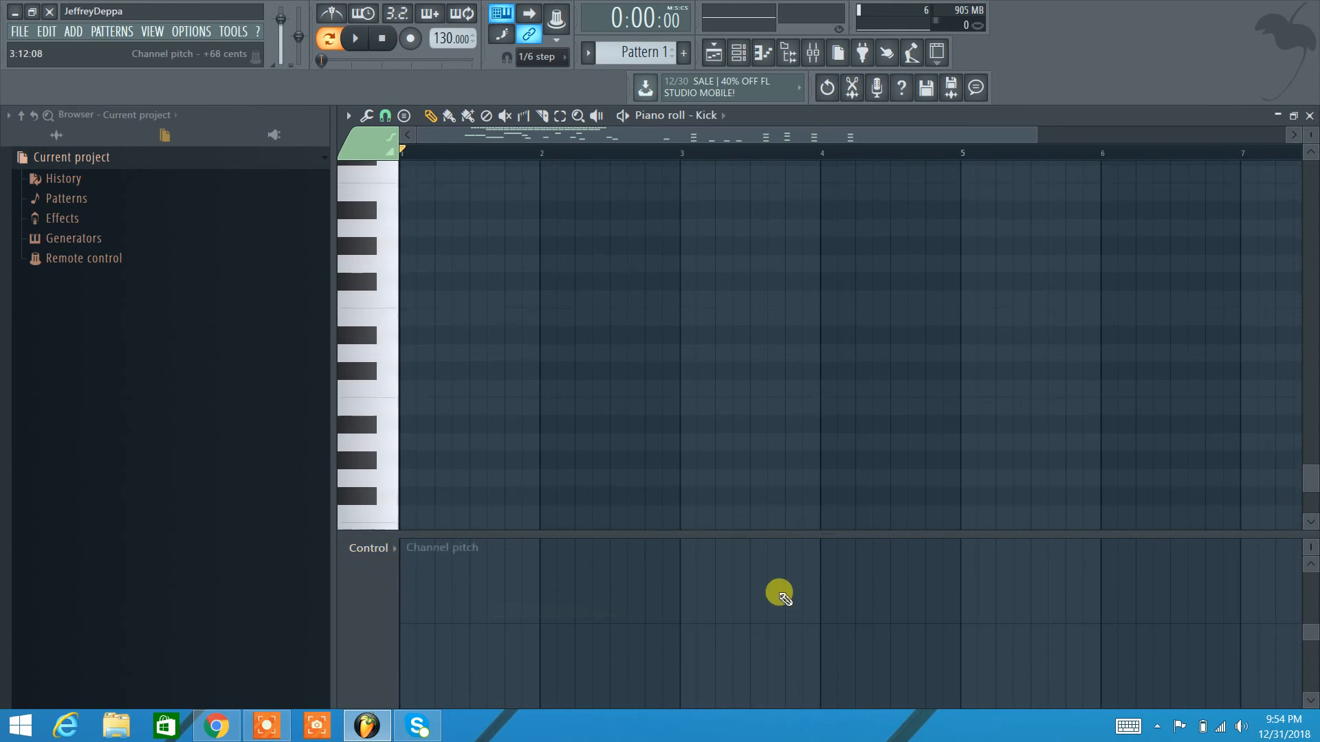
scroll(727, 417, "up", 5)
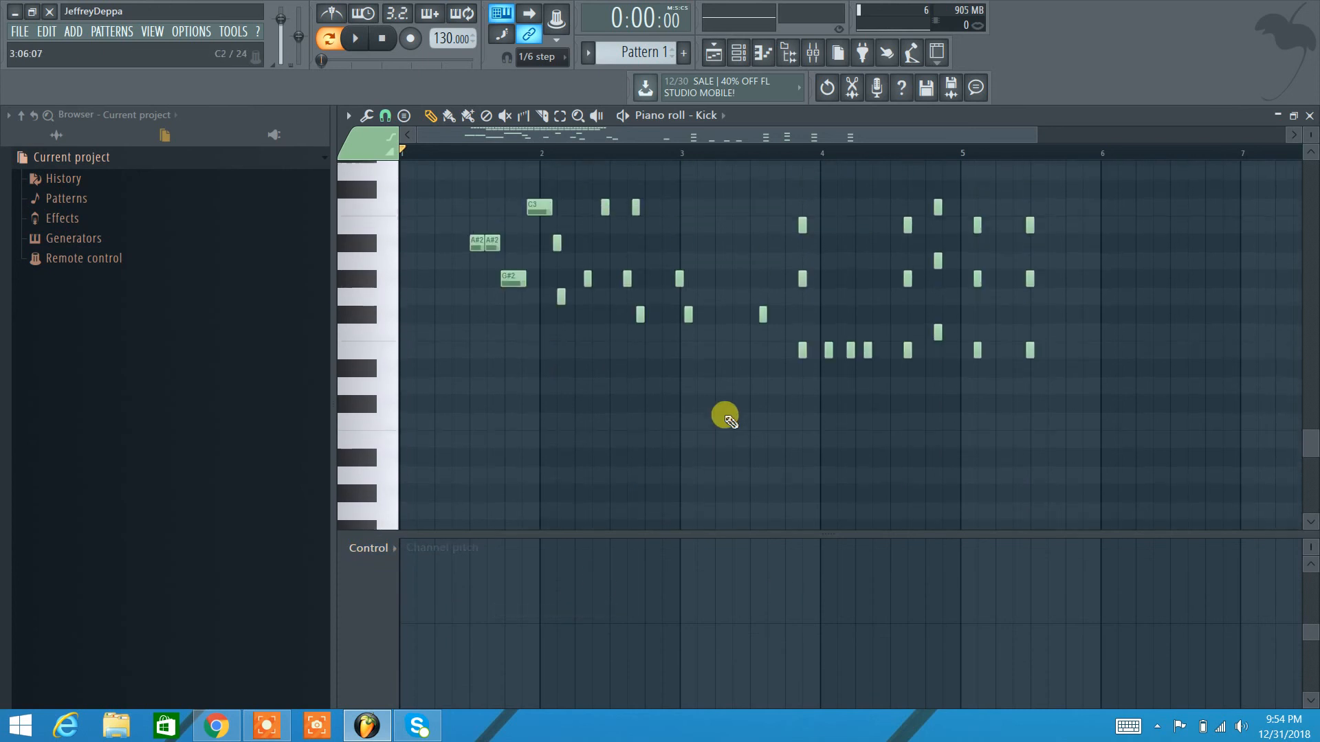
scroll(658, 447, "up", 2)
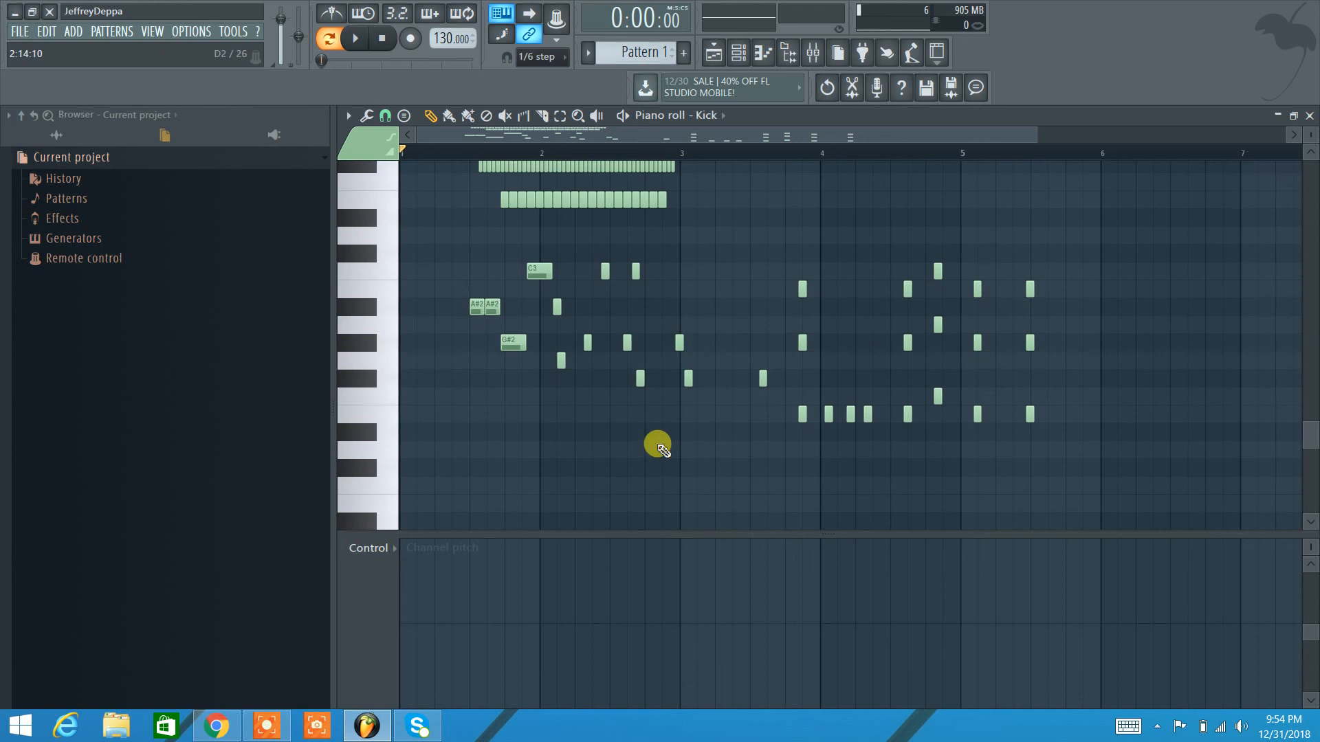
scroll(534, 445, "up", 2)
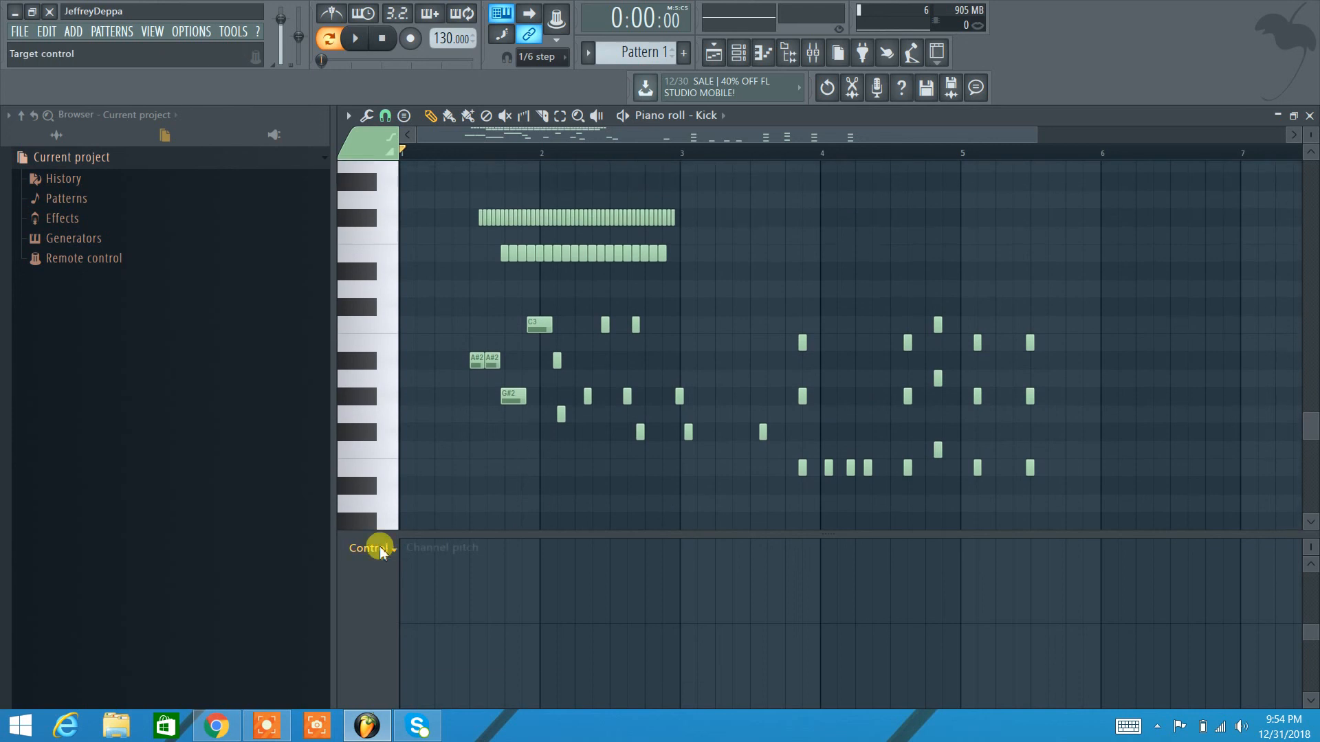
Return the event lane to note velocity, select the three stacked notes late in bar 3 and try to adjust their velocity
left_click(383, 553)
left_click(411, 594)
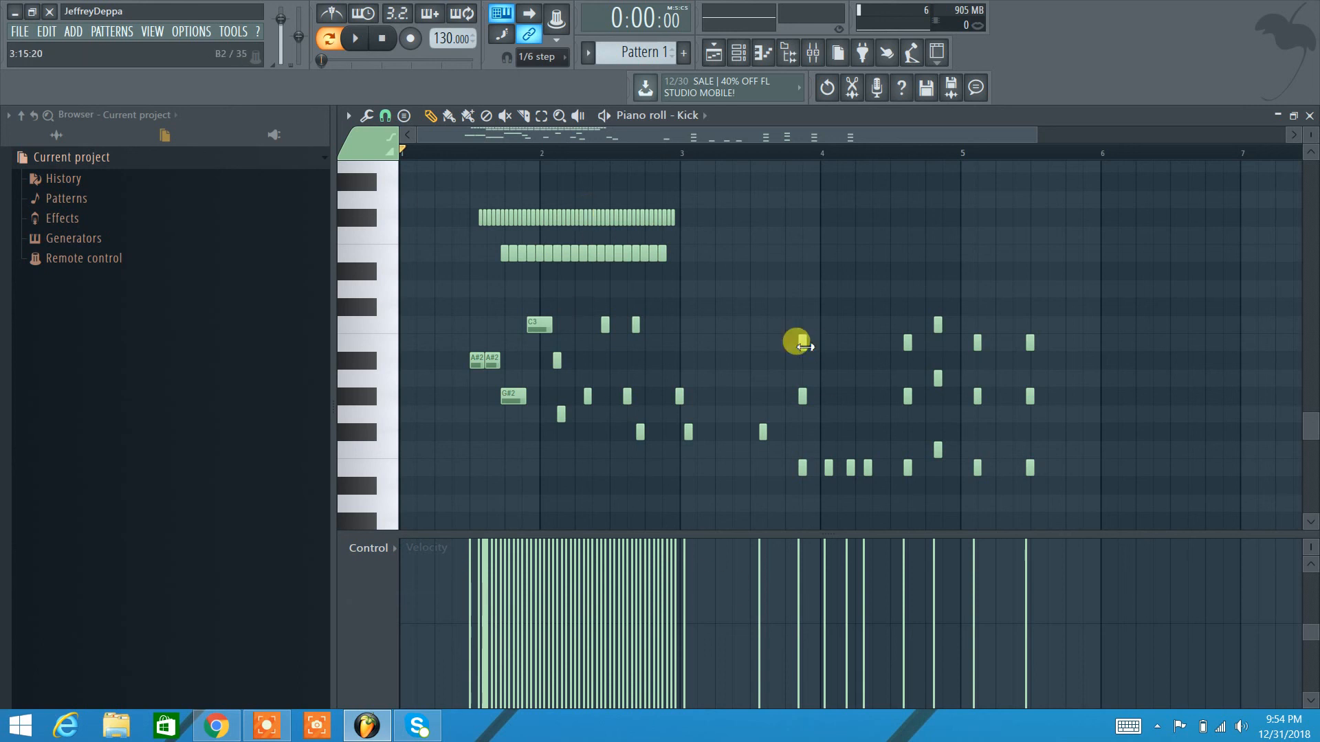
left_click_drag(821, 357, 790, 330)
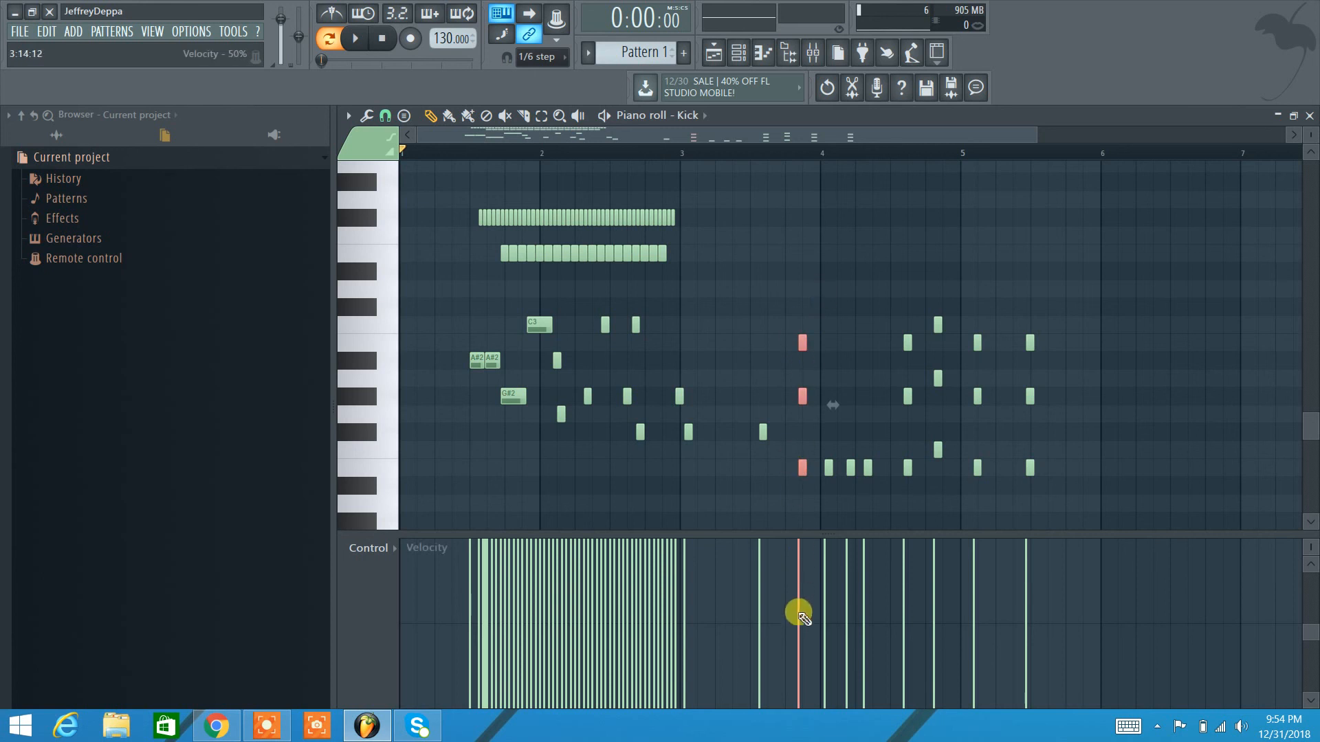
mouse_move(799, 616)
left_mouse_down()
mouse_move(804, 548)
mouse_move(797, 590)
left_mouse_up()
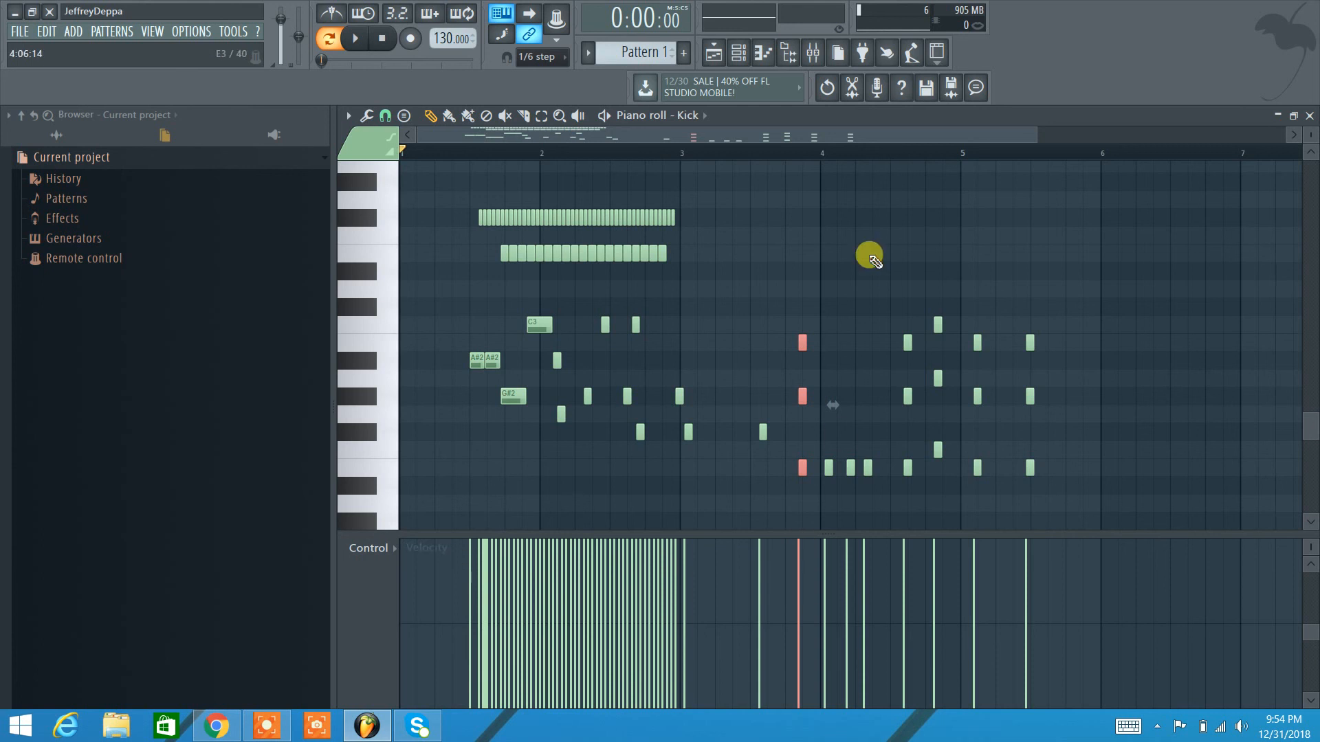
mouse_move(752, 132)
left_mouse_down()
mouse_move(969, 124)
mouse_move(735, 149)
left_mouse_up()
left_click(267, 725)
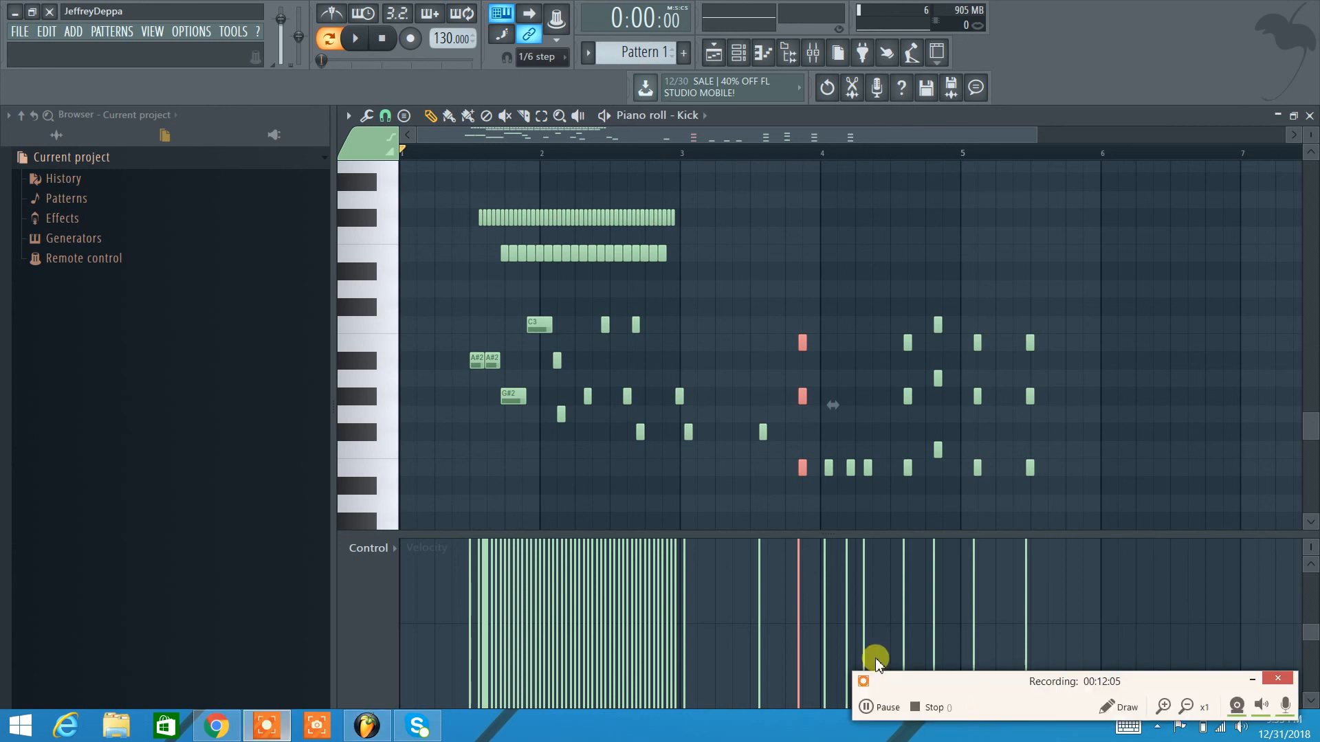